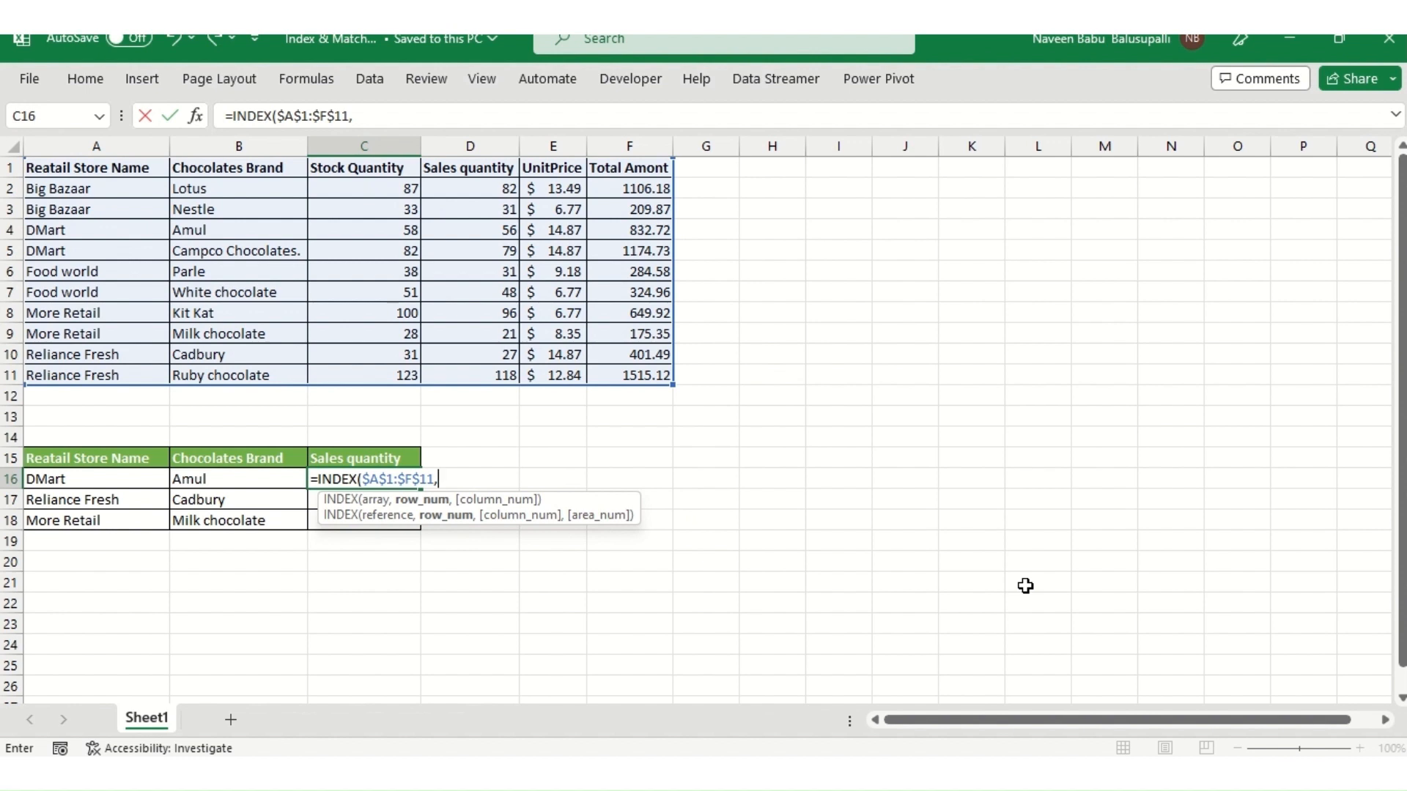
- Continue C16's INDEX formula with MATCH(1, and the first condition ($A$1:$A$11=A16) comparing store names
text(mat)
key(Tab)
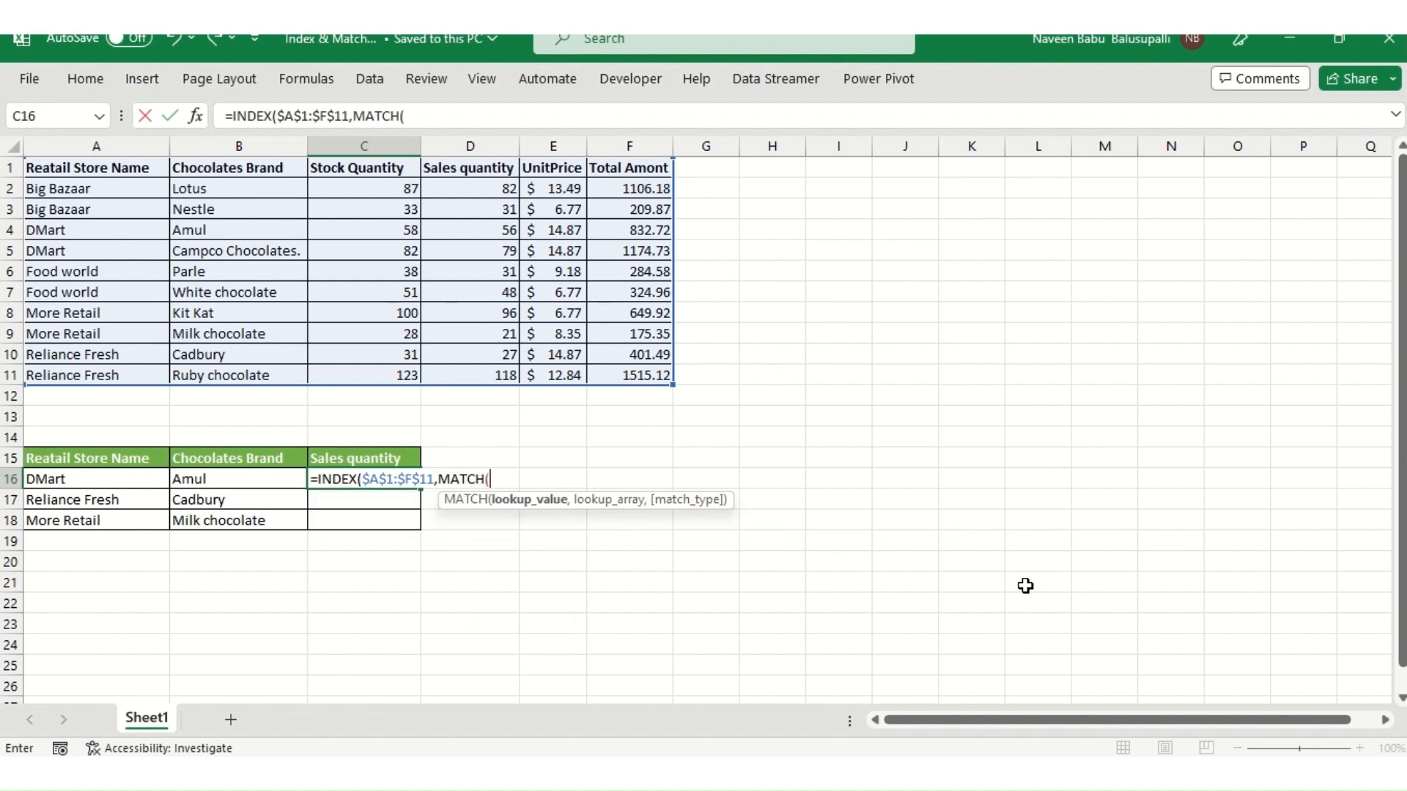
text(1,)
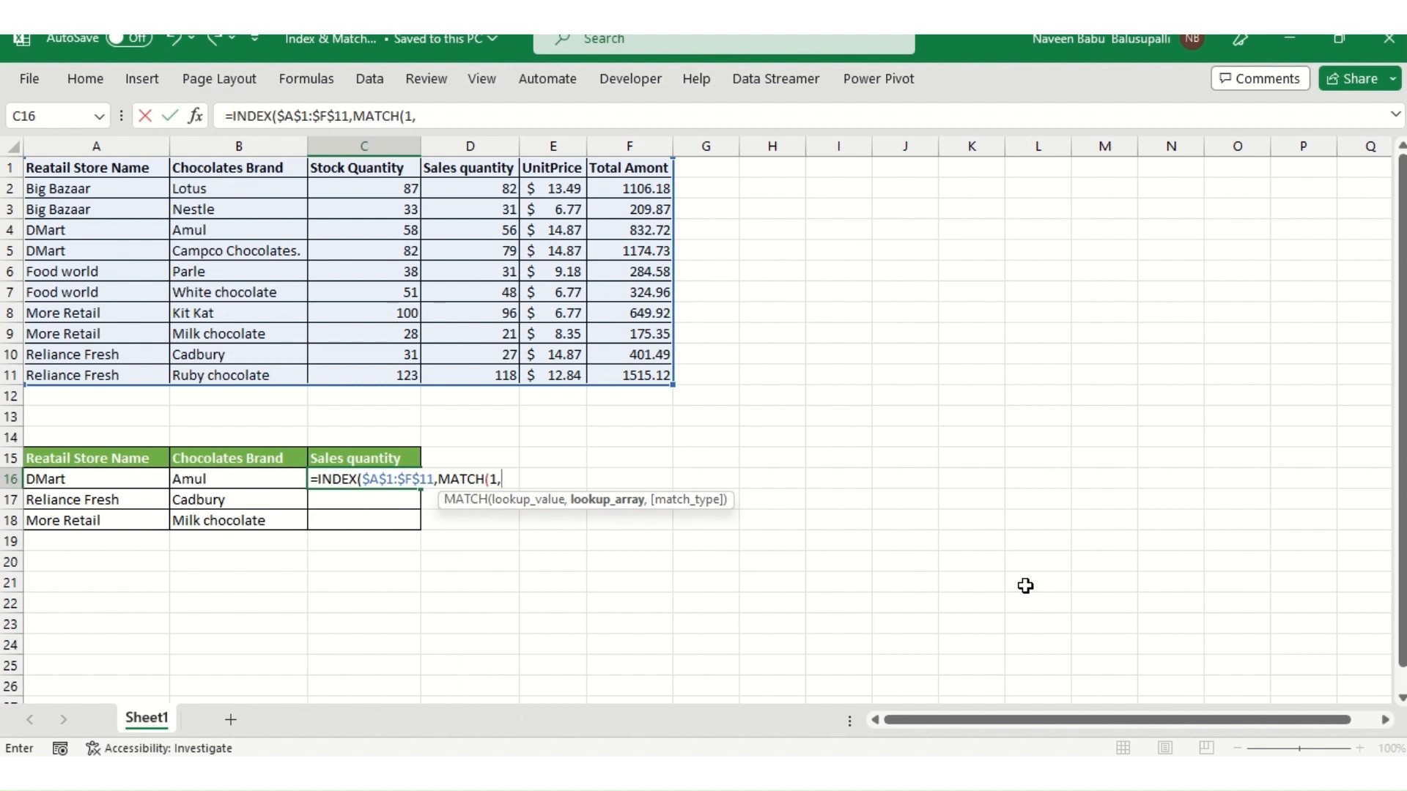
text(()
key(Left)
key(Left)
key(Up)
key(Up)
key(Up)
key(Up)
key(Up)
key(Up)
key(Up)
key(Up)
key(Up)
key(Up)
key(Up)
key(Up)
key(Up)
key(Up)
key(Up)
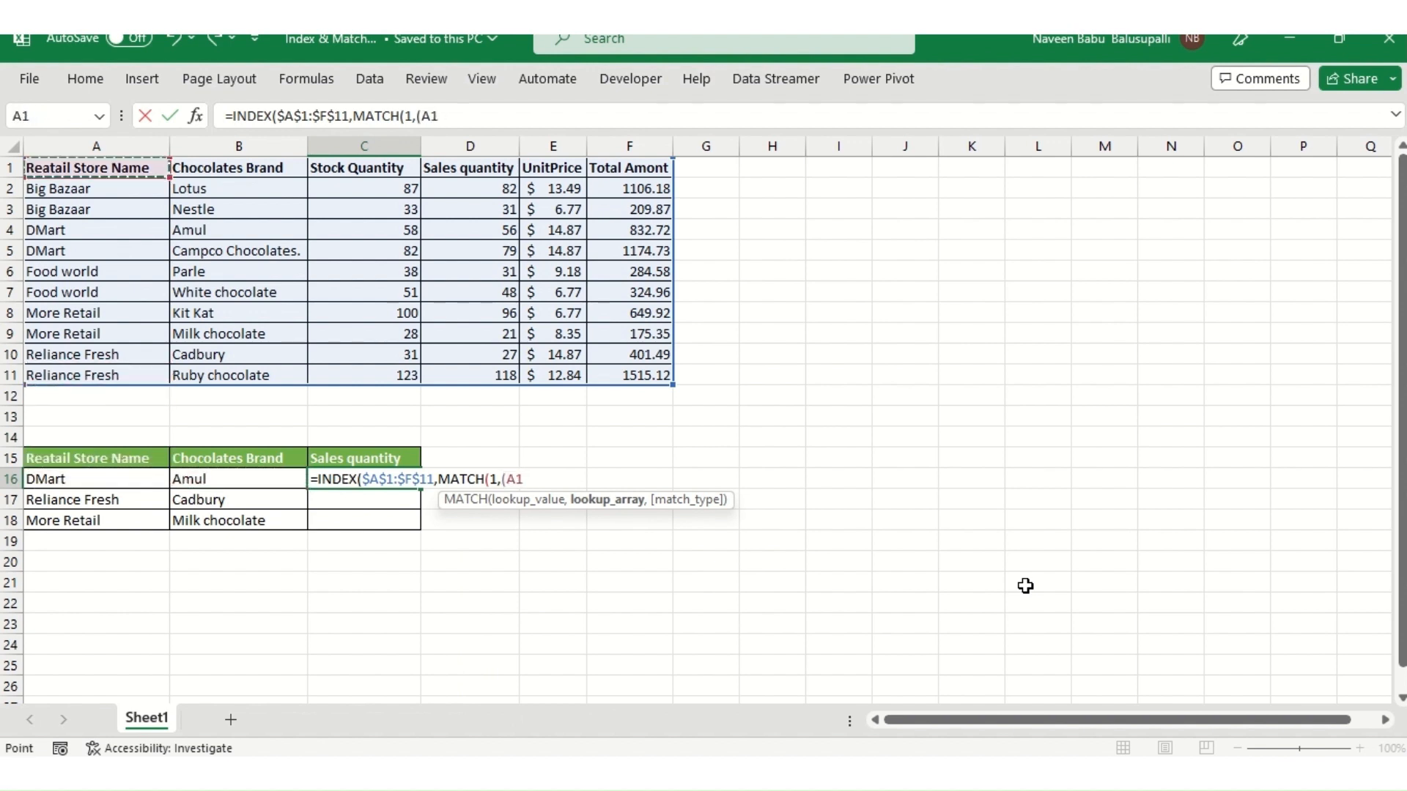
key(shift+Down)
key(shift+Down)
key(shift+Down)
key(shift+Down)
key(shift+Down)
key(shift+Down)
key(shift+Down)
key(shift+Down)
key(shift+Down)
key(shift+Down)
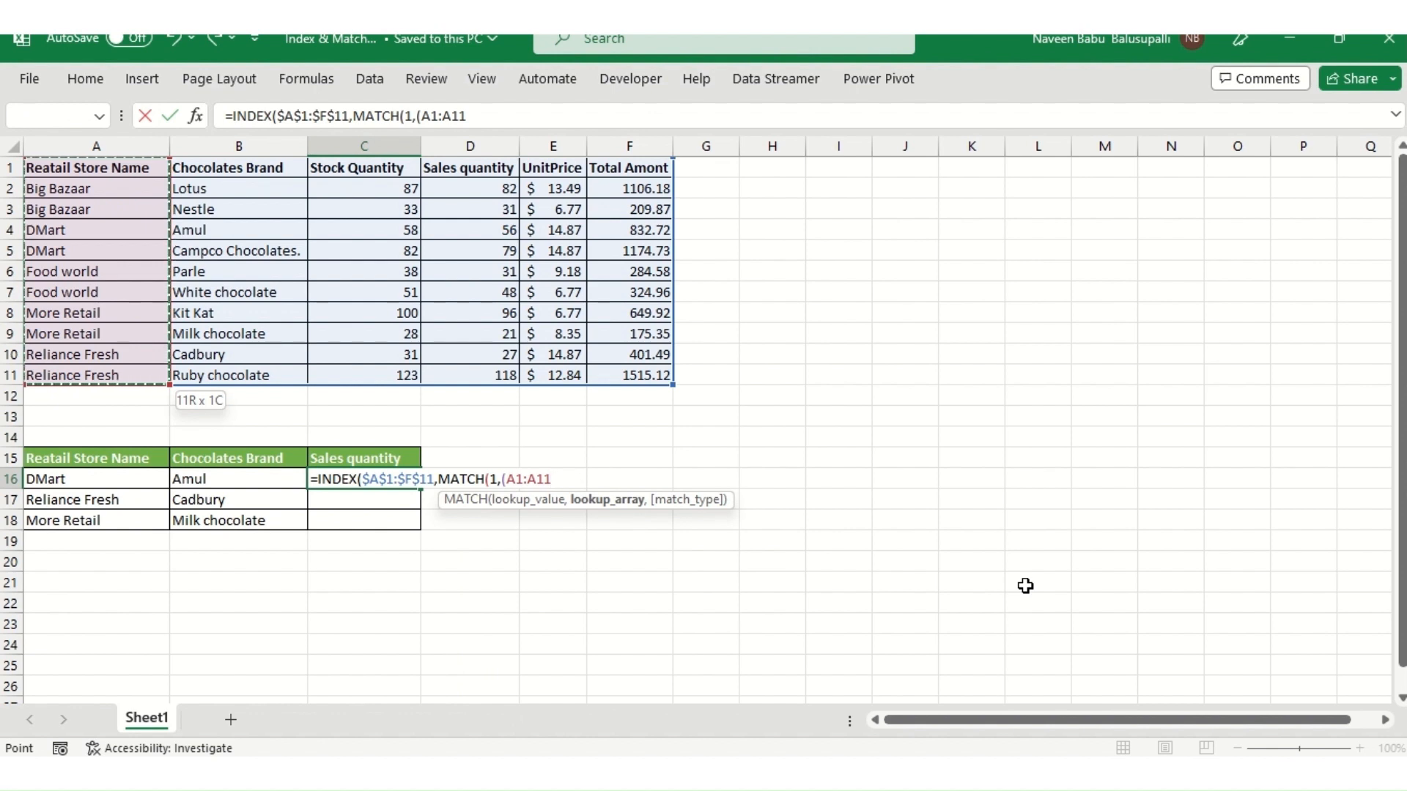
key(F4)
text(=)
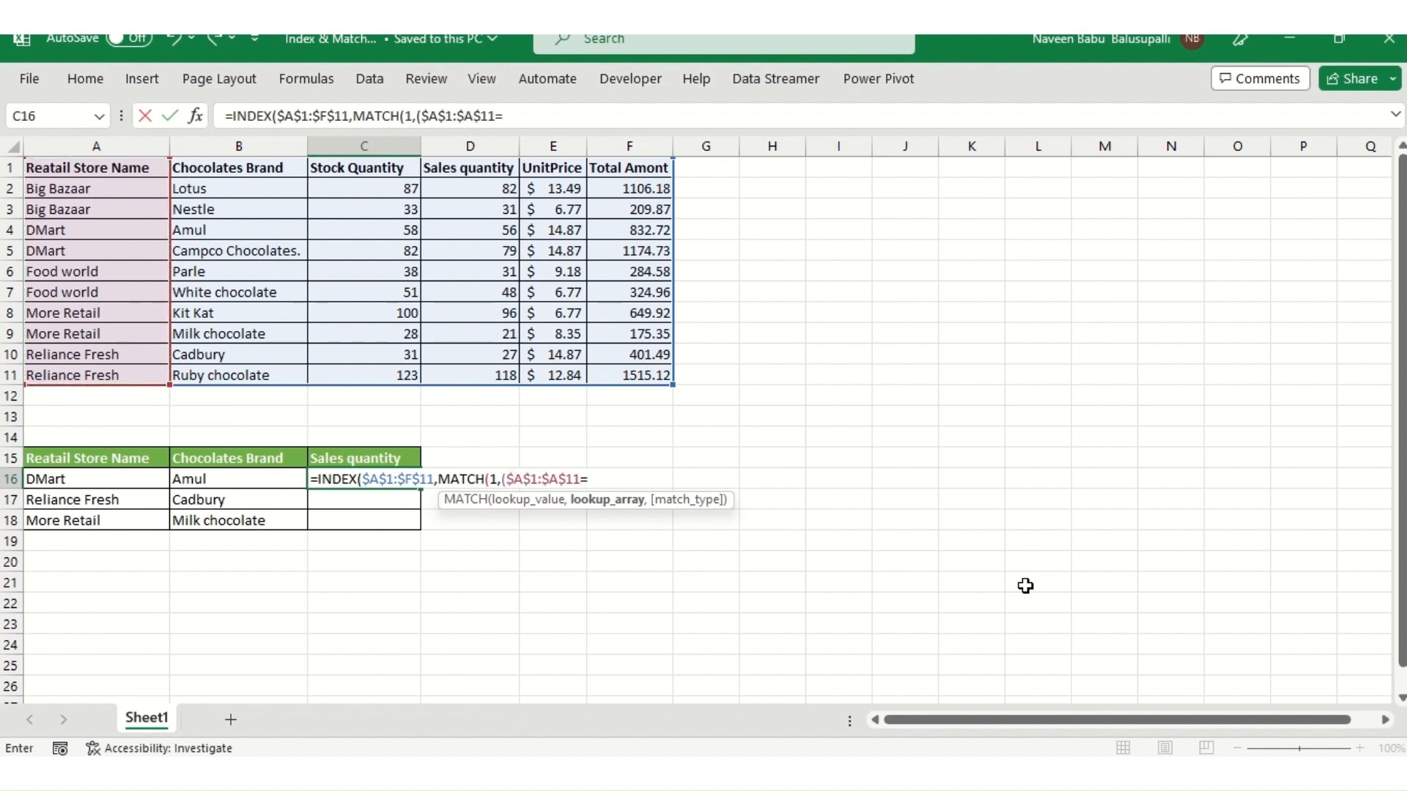
key(Left)
key(Left)
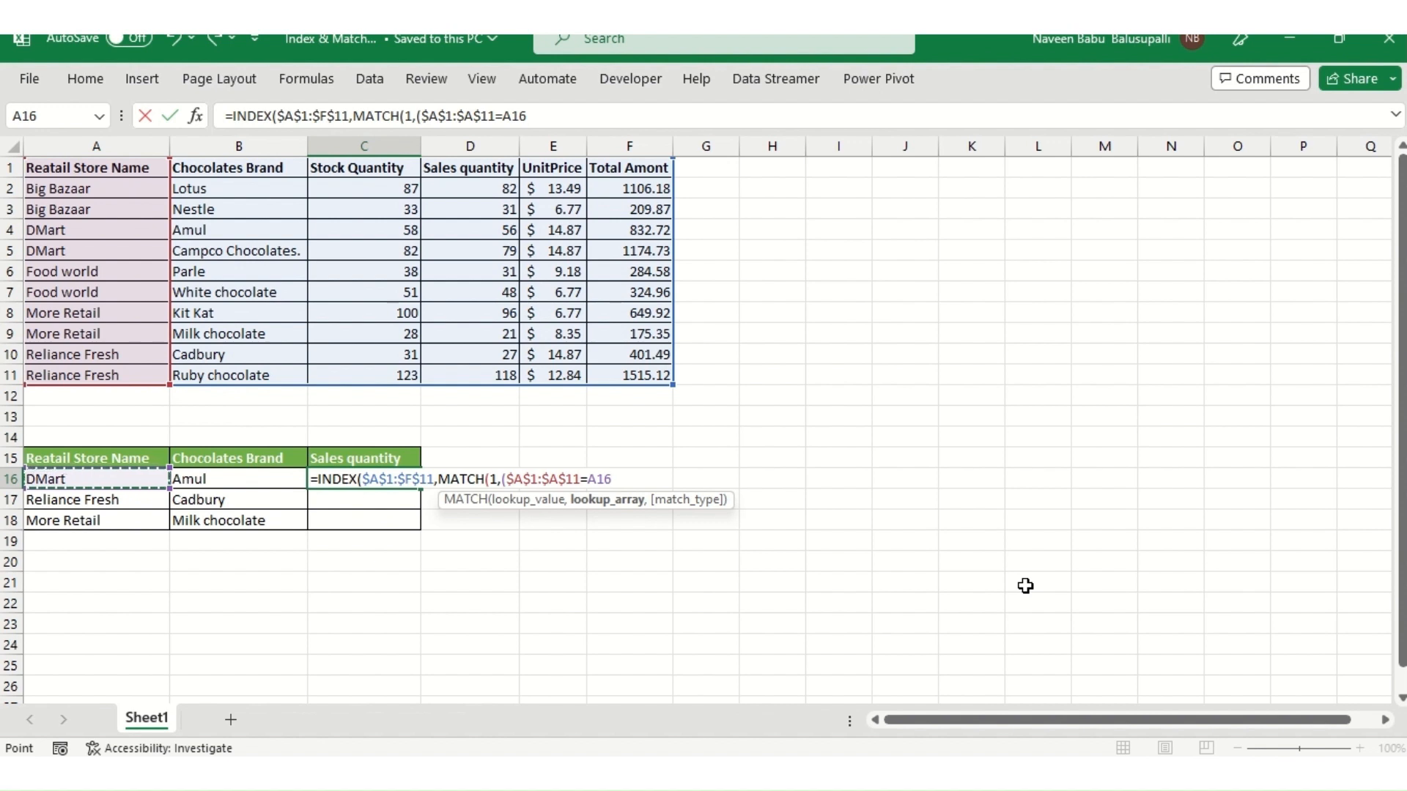
text())
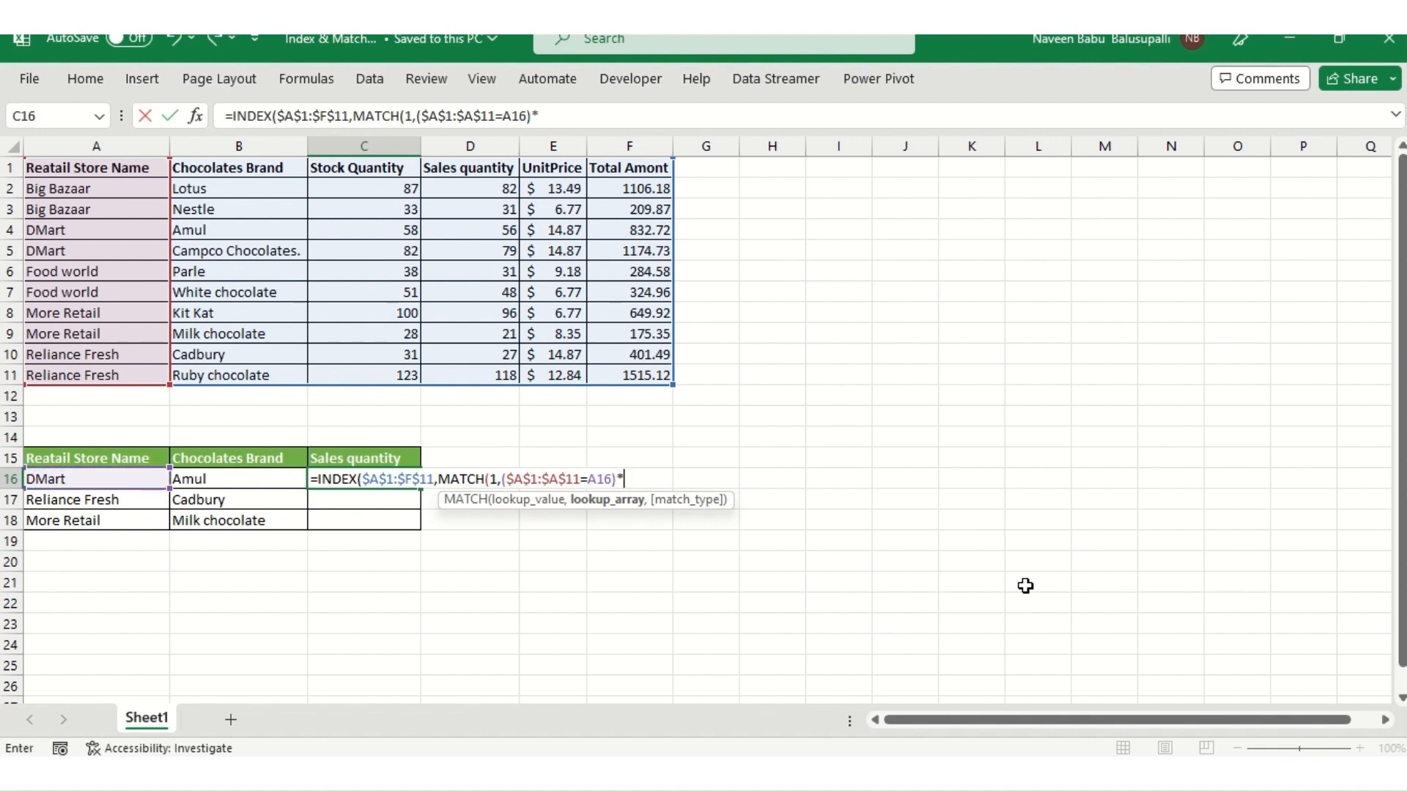
text(*()
- Multiply the first condition by a second condition ($B$1:$B$11=B16) comparing chocolate brands
key(Left)
key(Left)
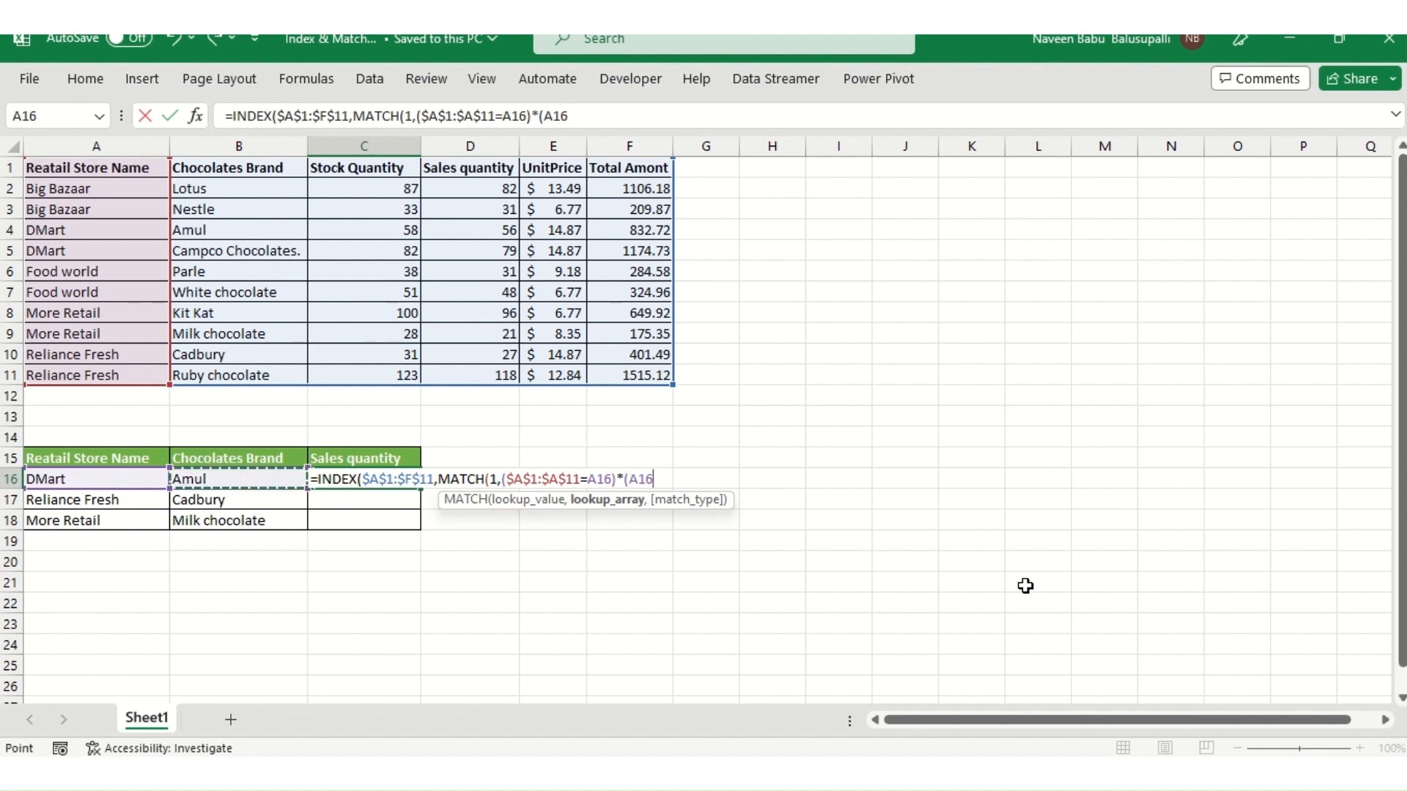
key(Up)
key(Right)
key(ctrl+Up)
key(ctrl+Up)
key(ctrl+shift+Down)
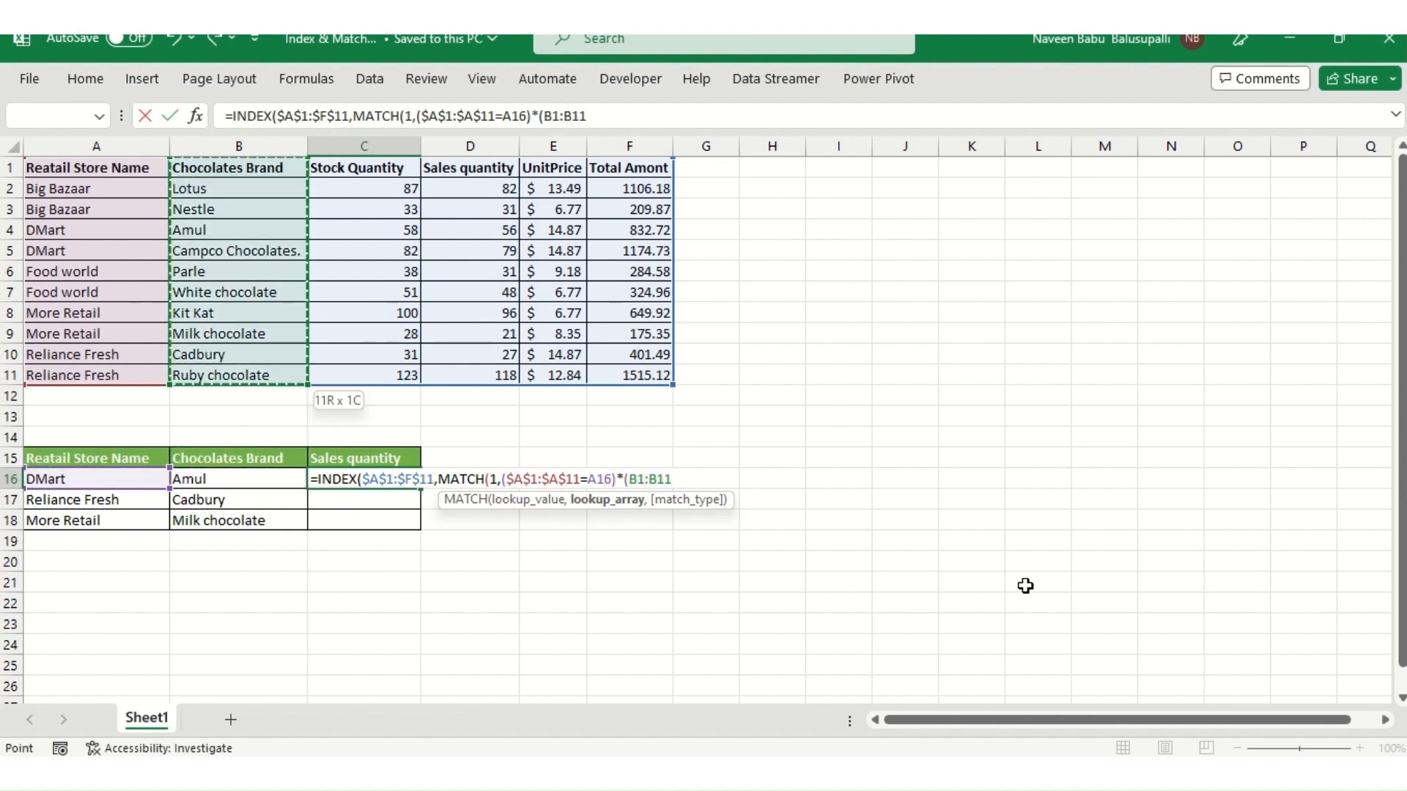
key(F4)
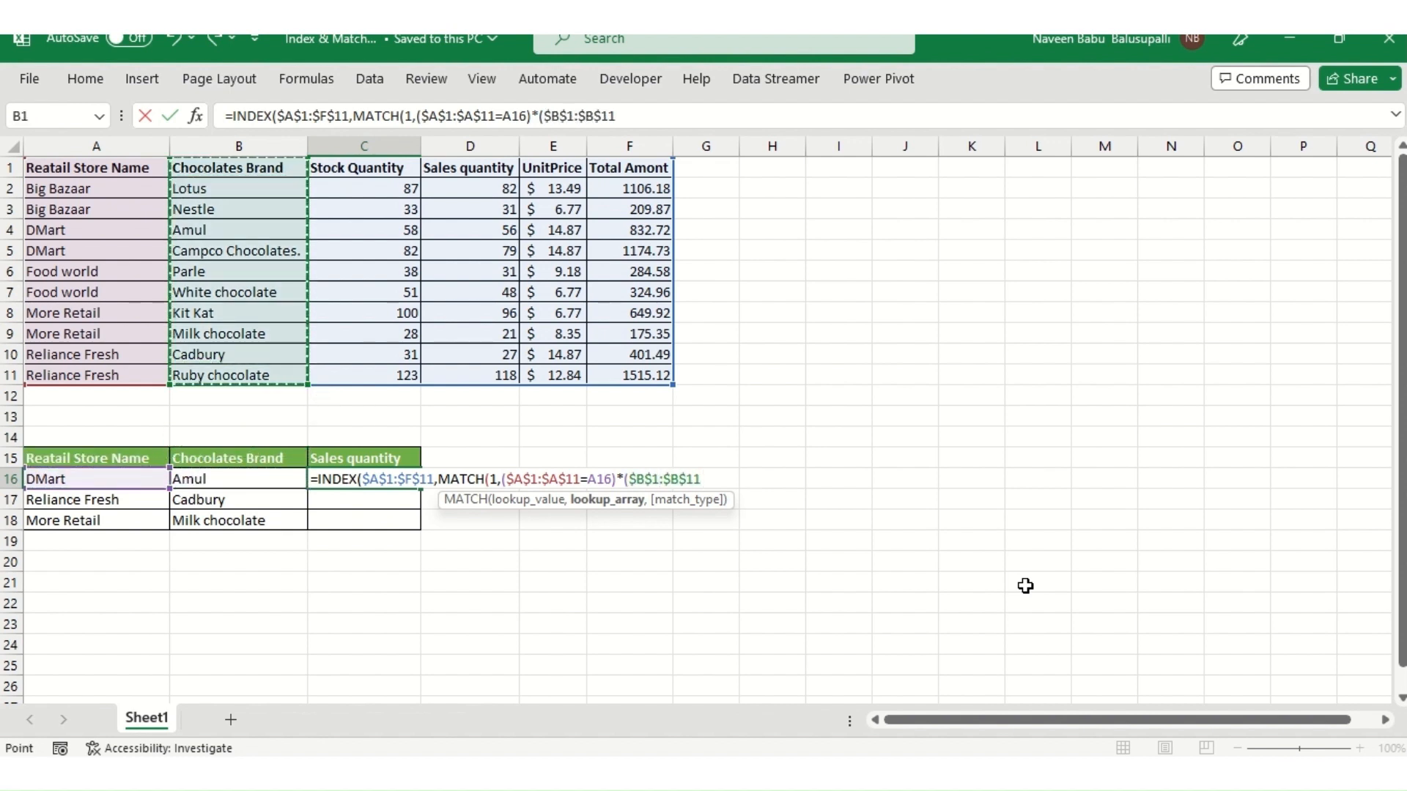
text(=)
key(Left)
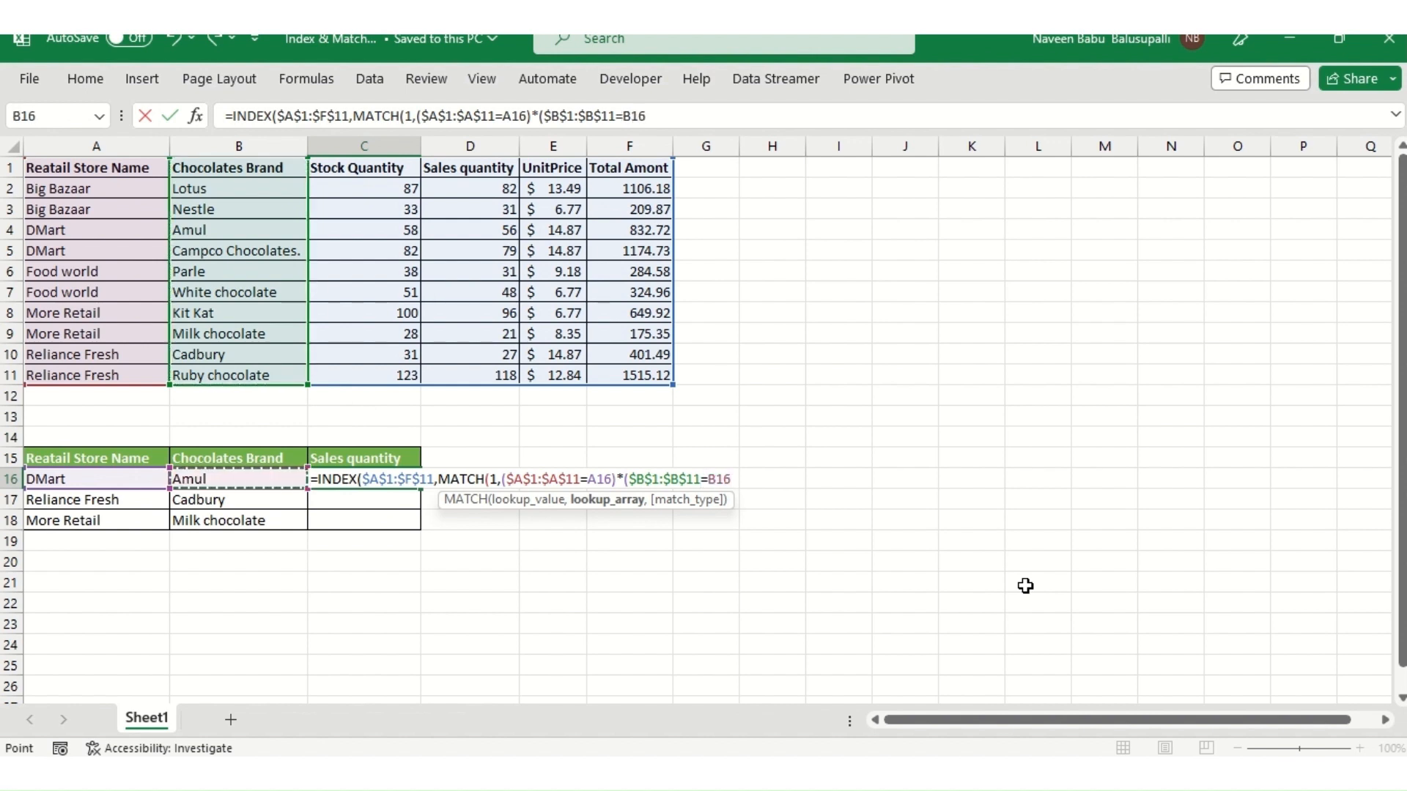
text())
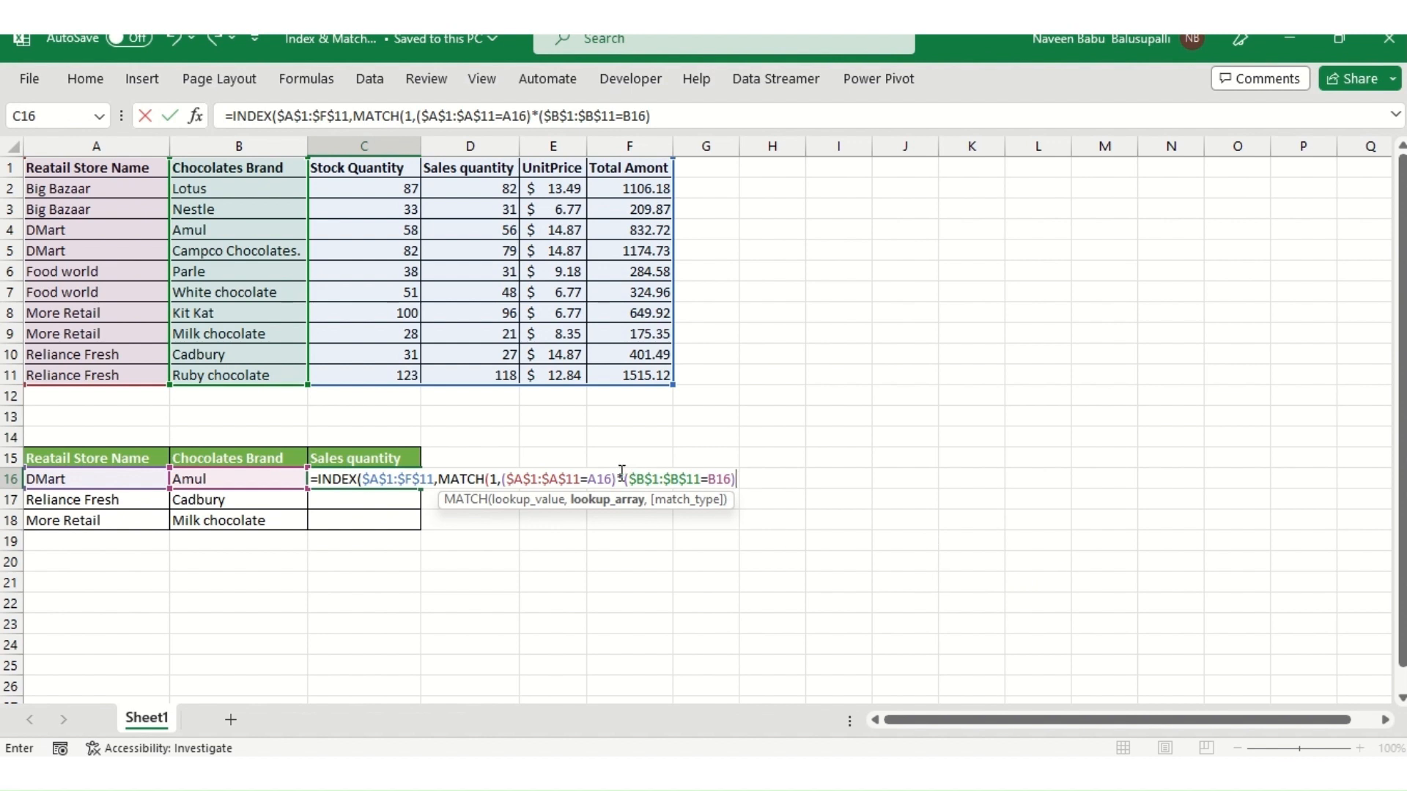
text(,)
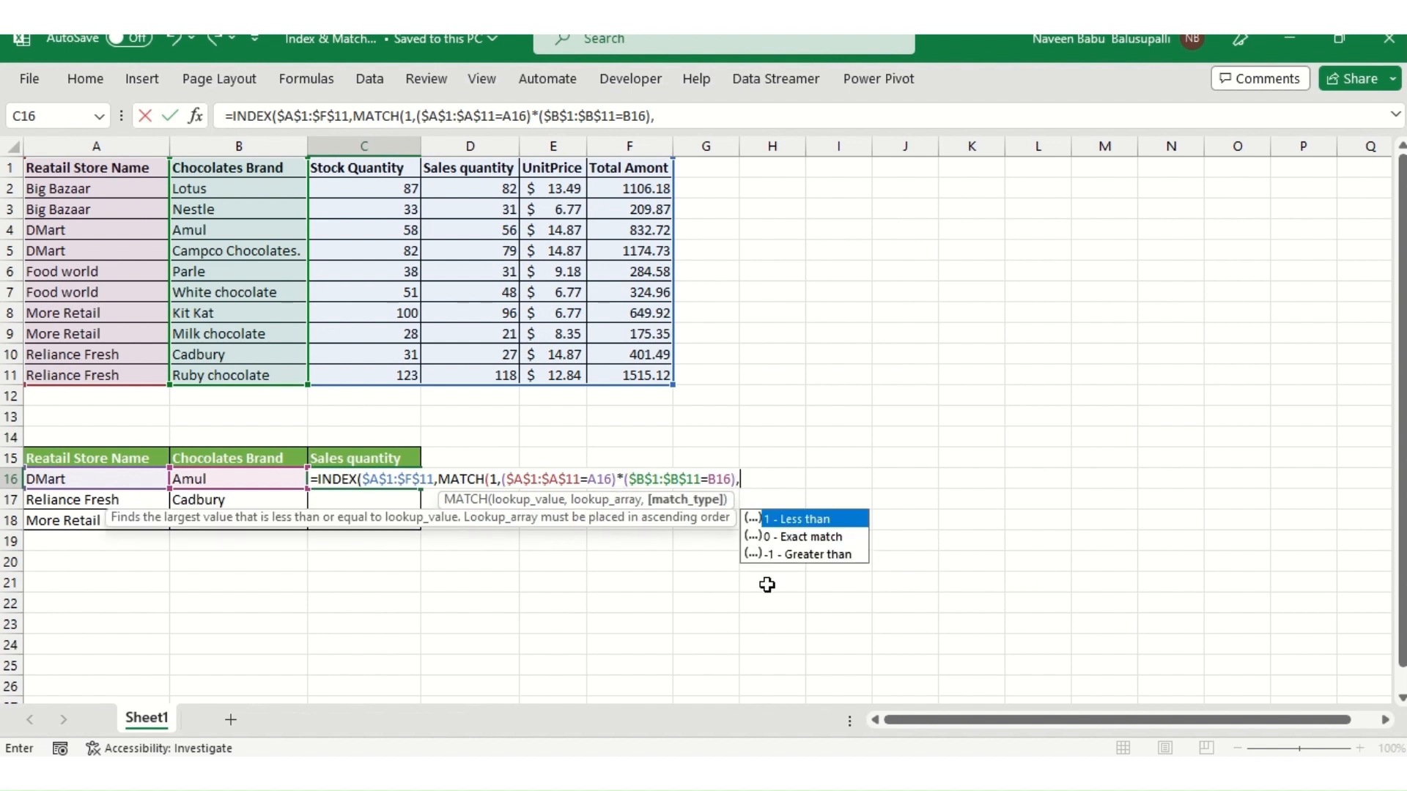
- Complete the formula with match type 0 and column 4, entering it in C16 as an array formula
key(Down)
key(Tab)
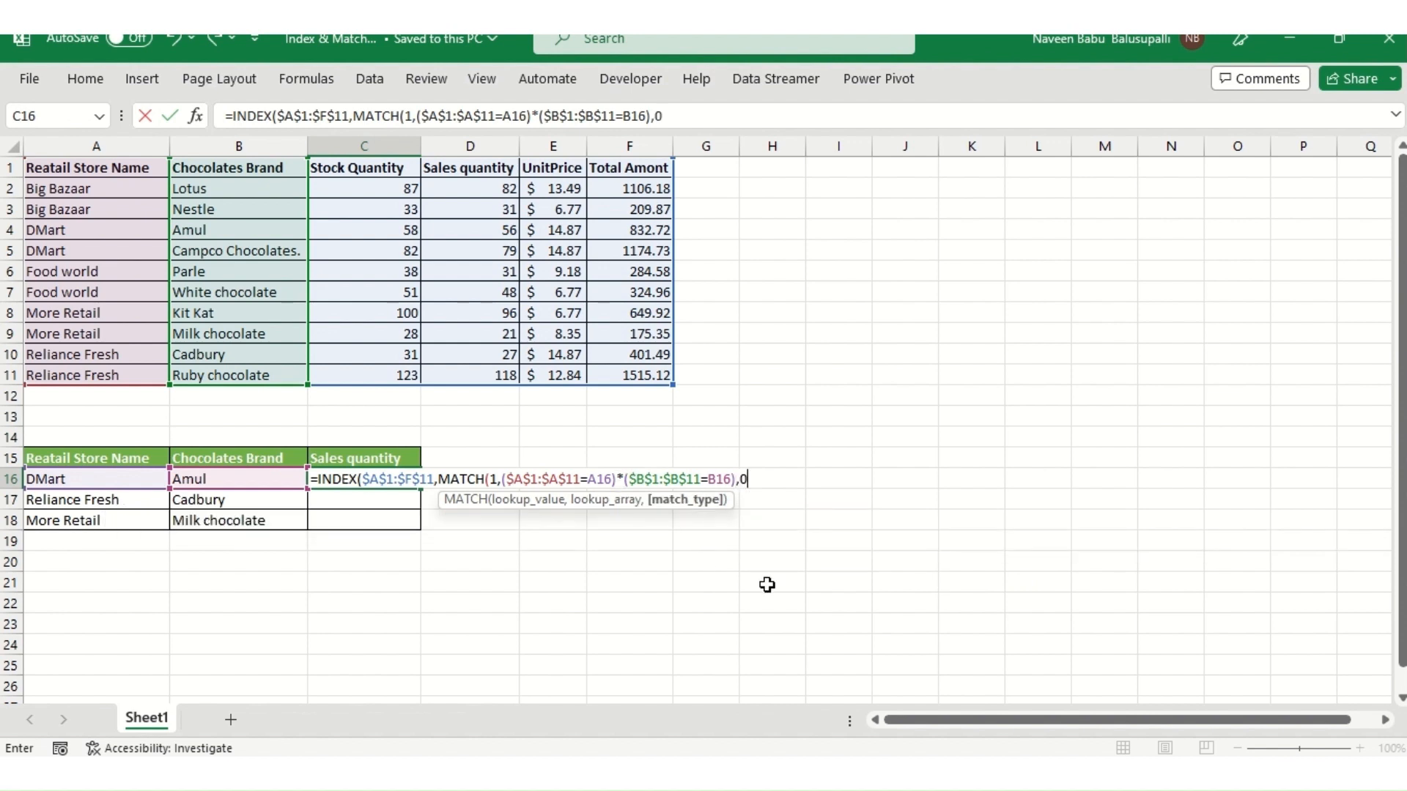
text(),4)
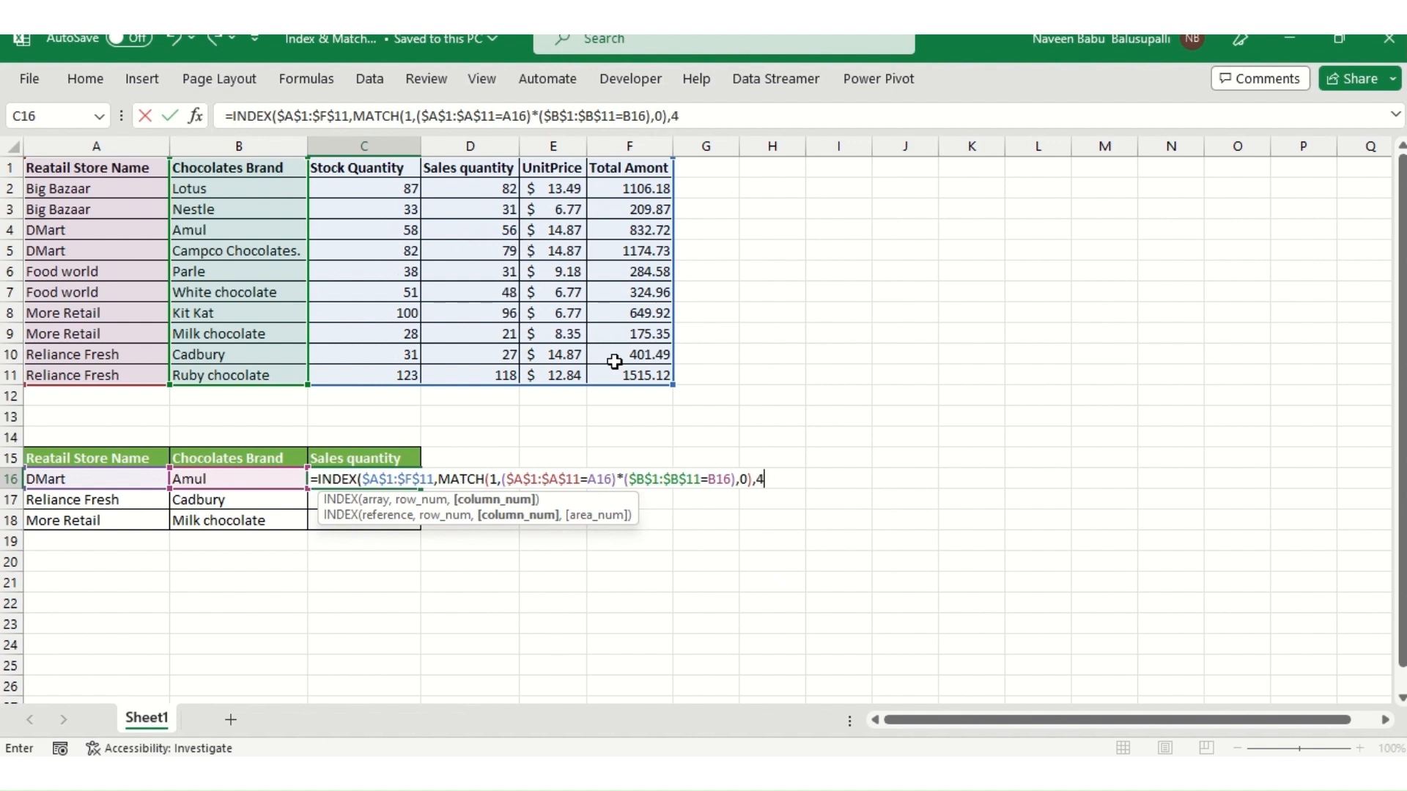
text())
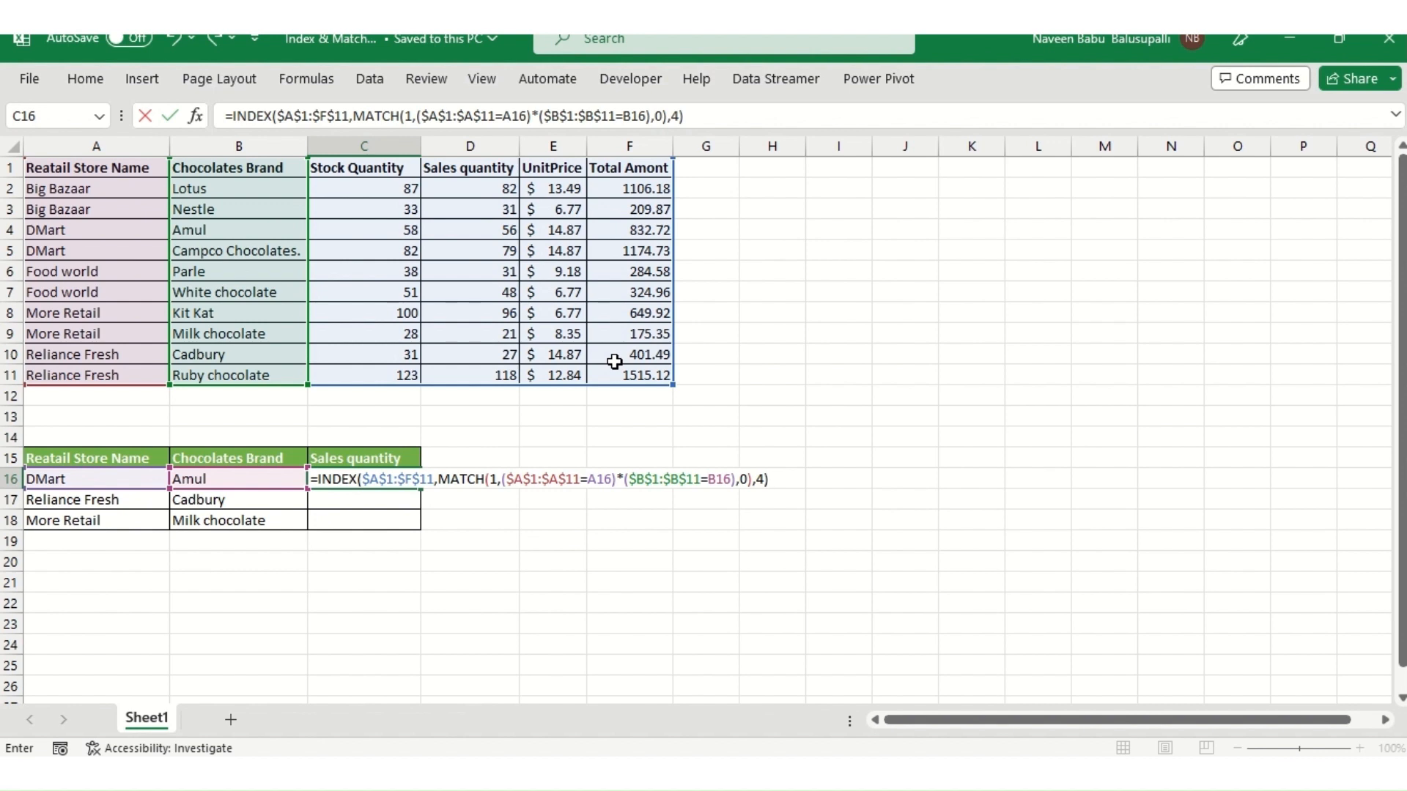
key(ctrl+shift+Return)
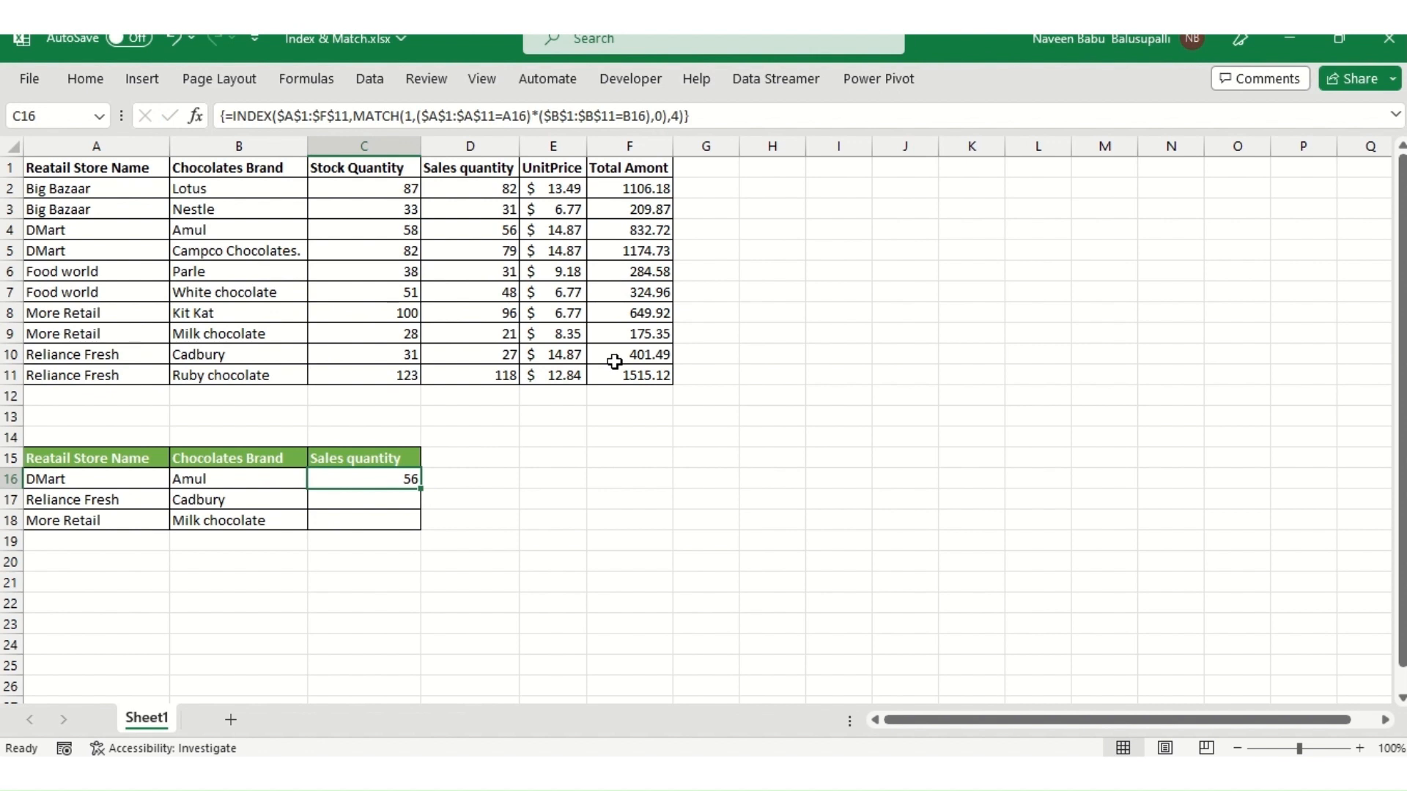
- Fill the array formula down from C16 to C18
key(shift+Down)
key(shift+Down)
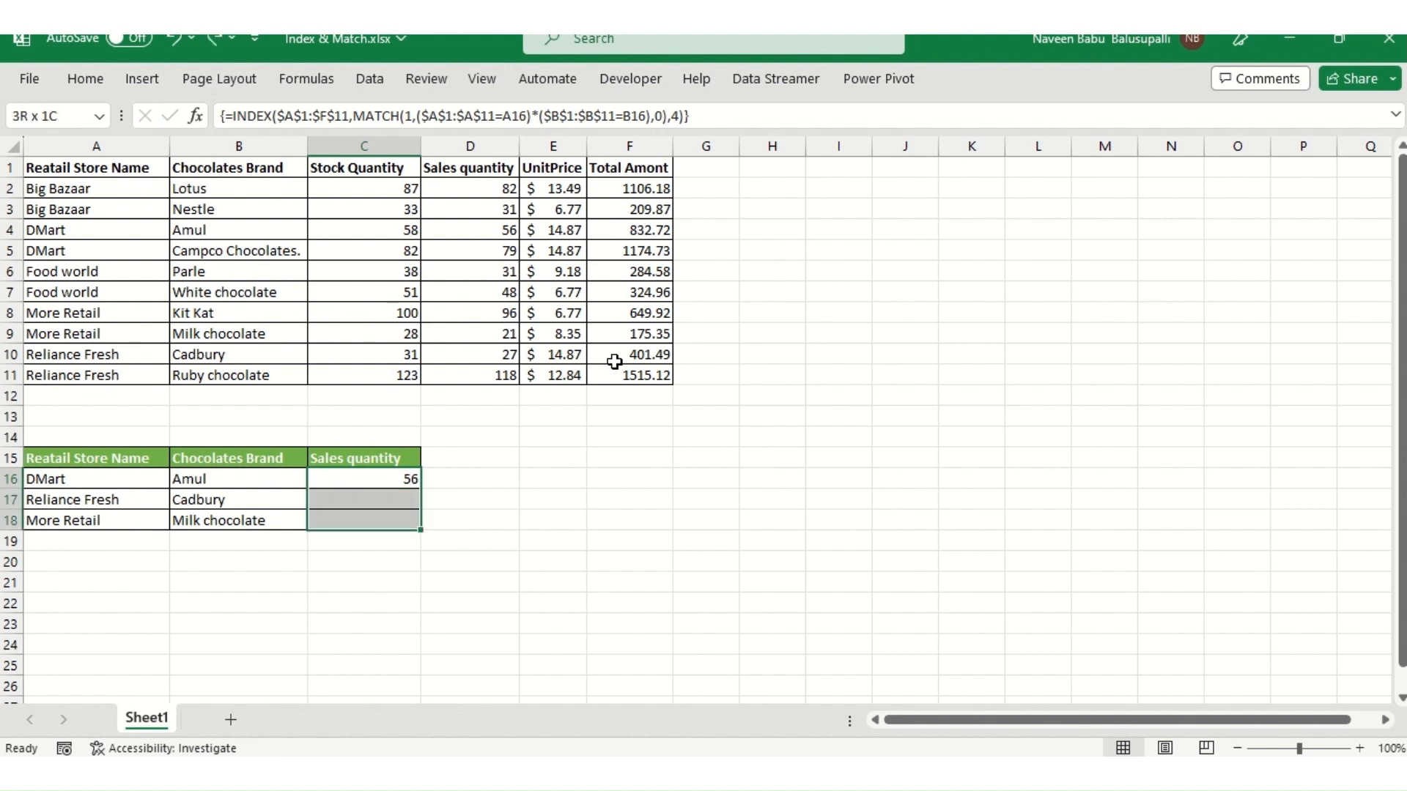
key(ctrl+d)
key(Right)
key(Left)
key(Down)
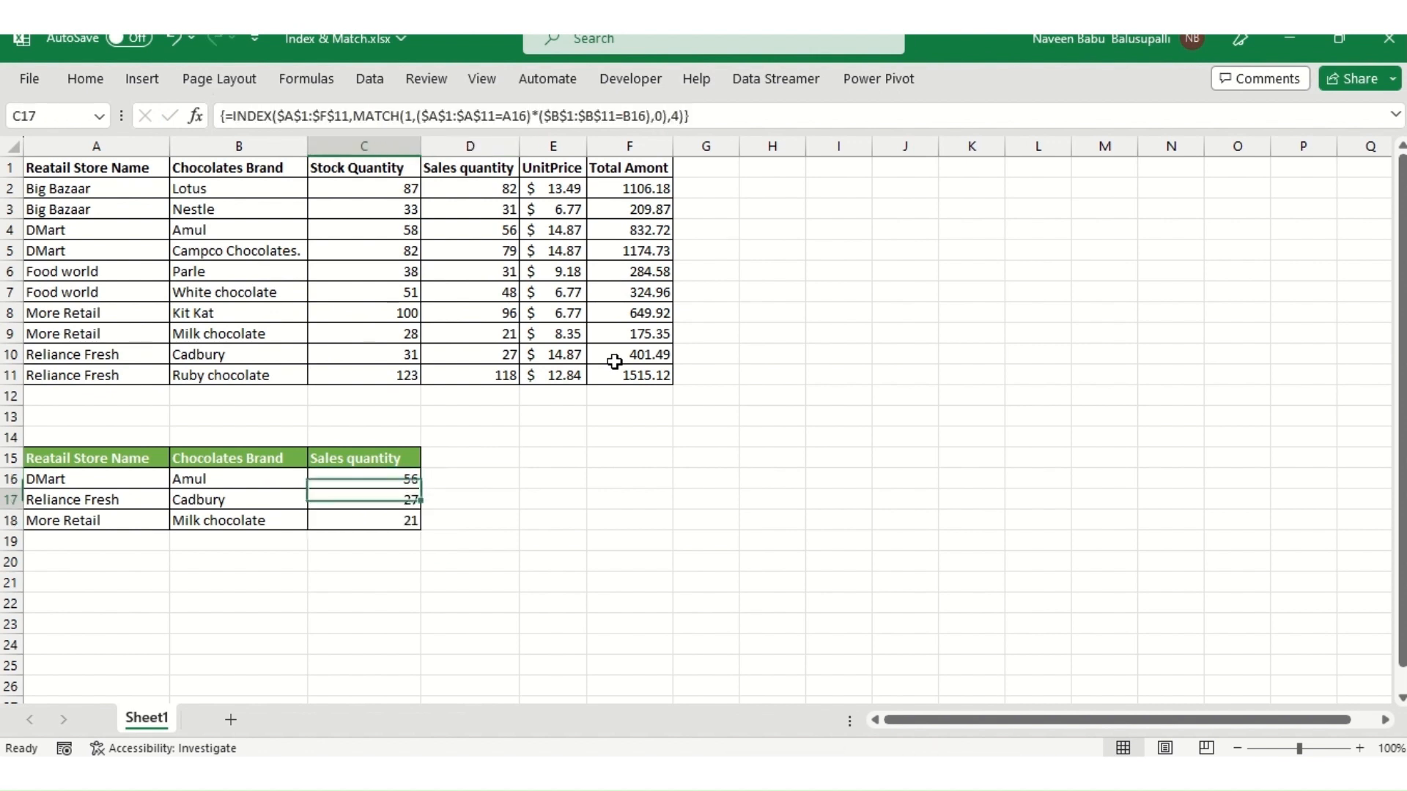
key(Up)
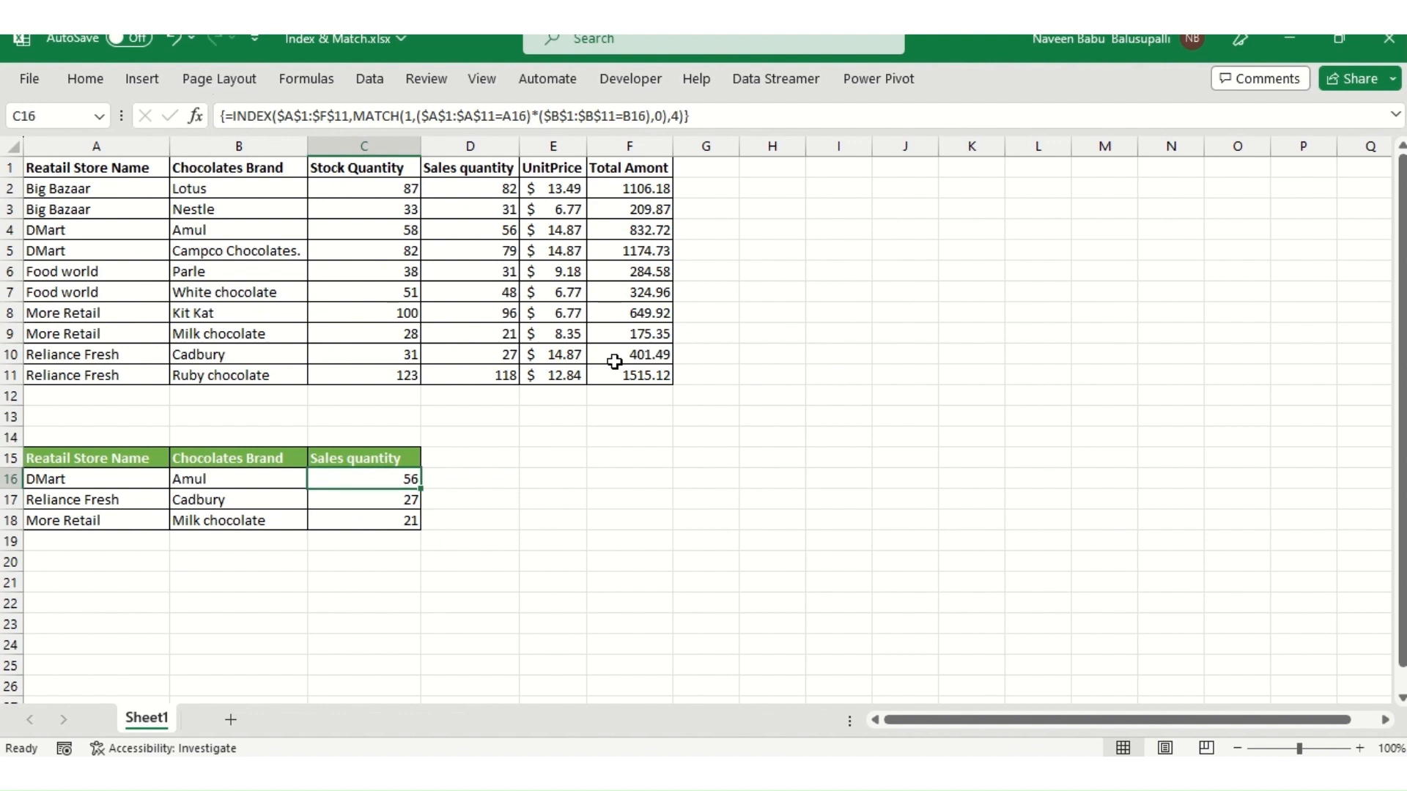
- Compare the DMart and Amul lookup result with the matching row of the source table
key(F2)
key(Escape)
click(73, 493)
click(192, 479)
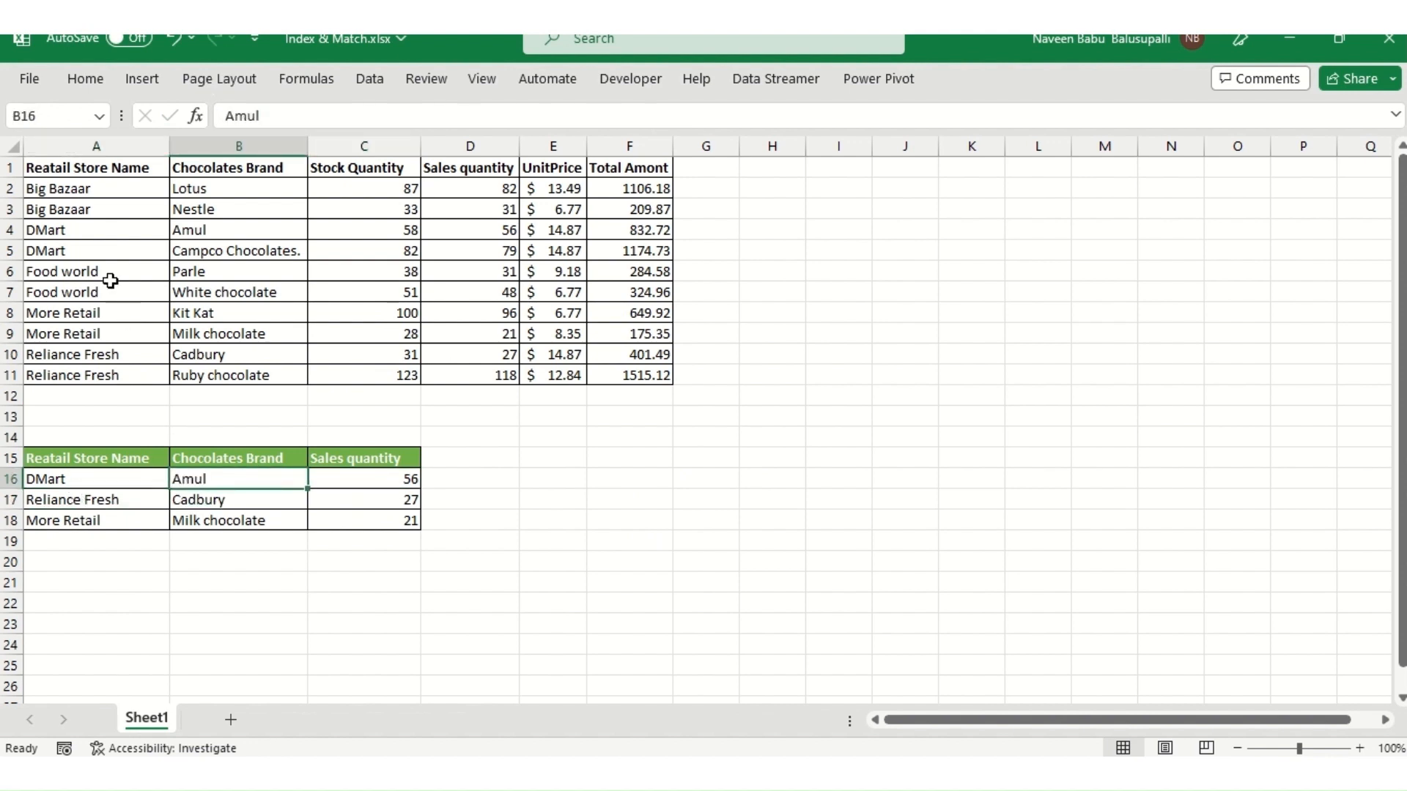
click(90, 231)
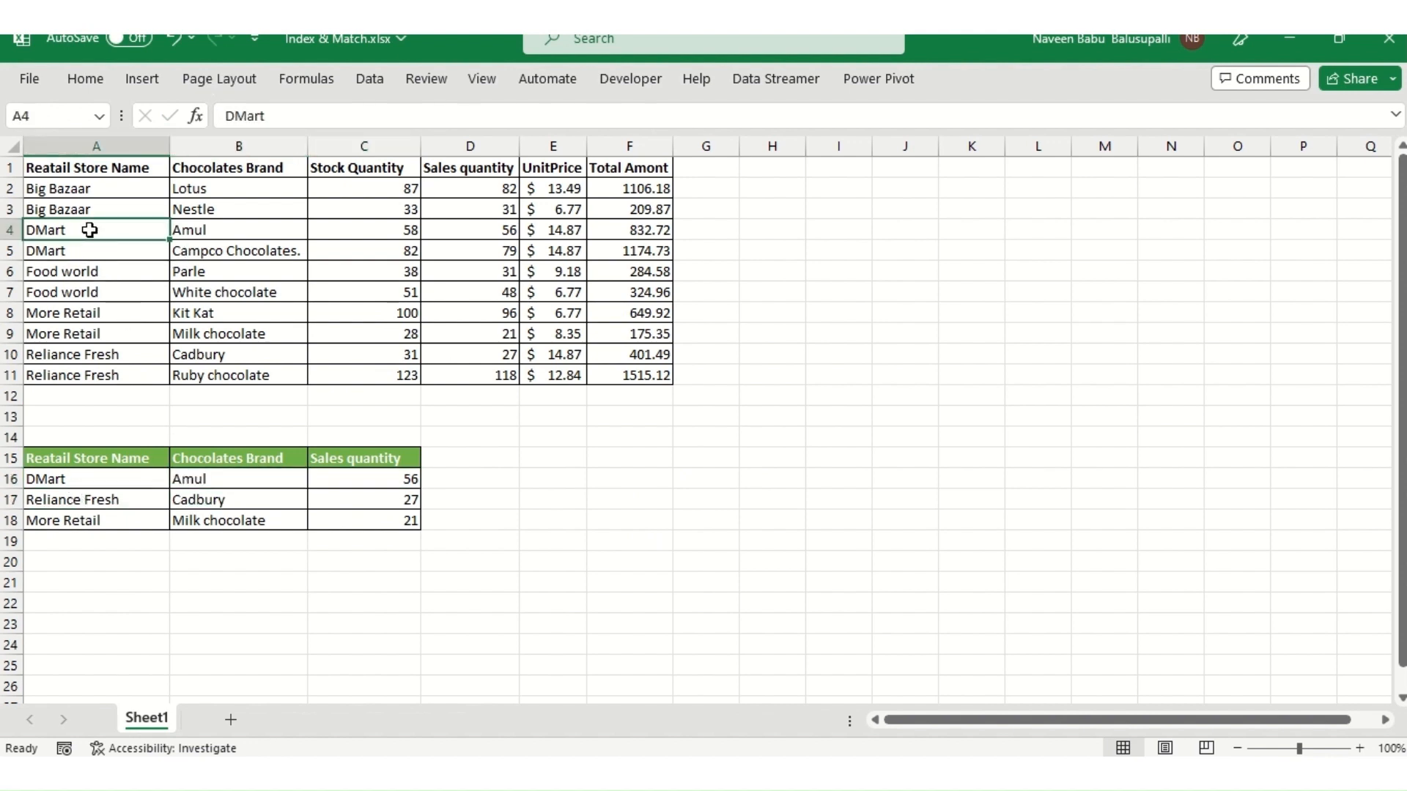
ctrl+click(212, 233)
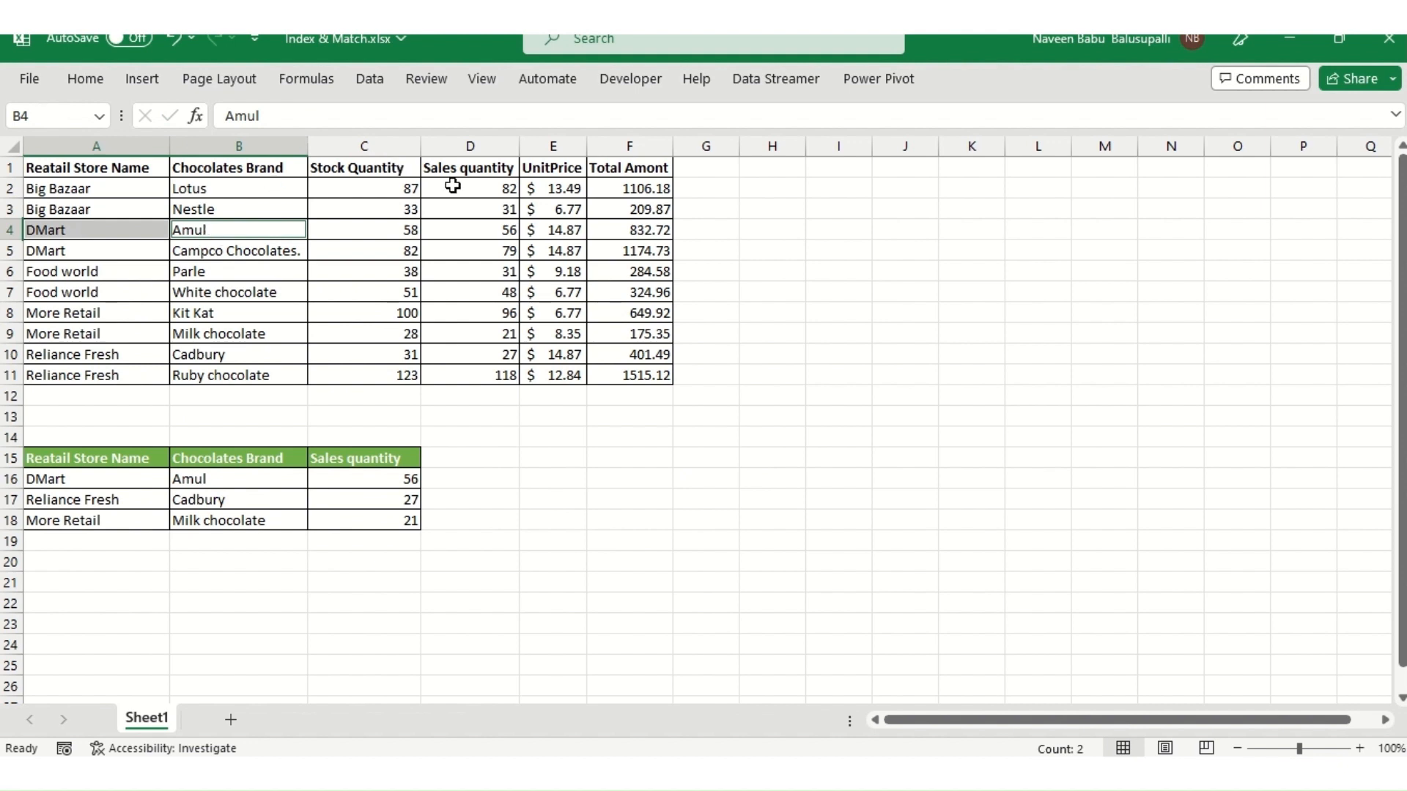
ctrl+click(477, 230)
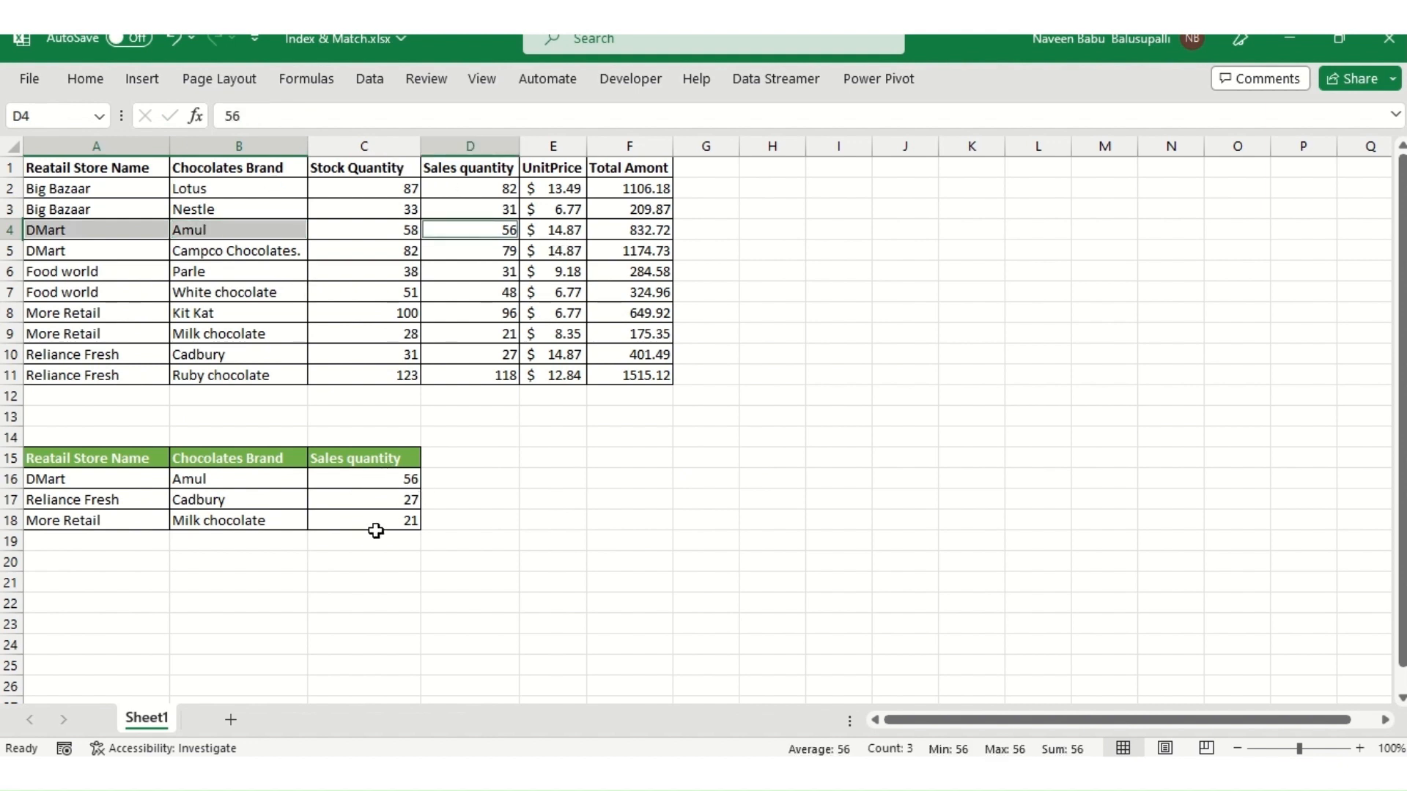
- Compare the Reliance Fresh and Cadbury lookup result with its matching row in the source table
click(139, 522)
key(Up)
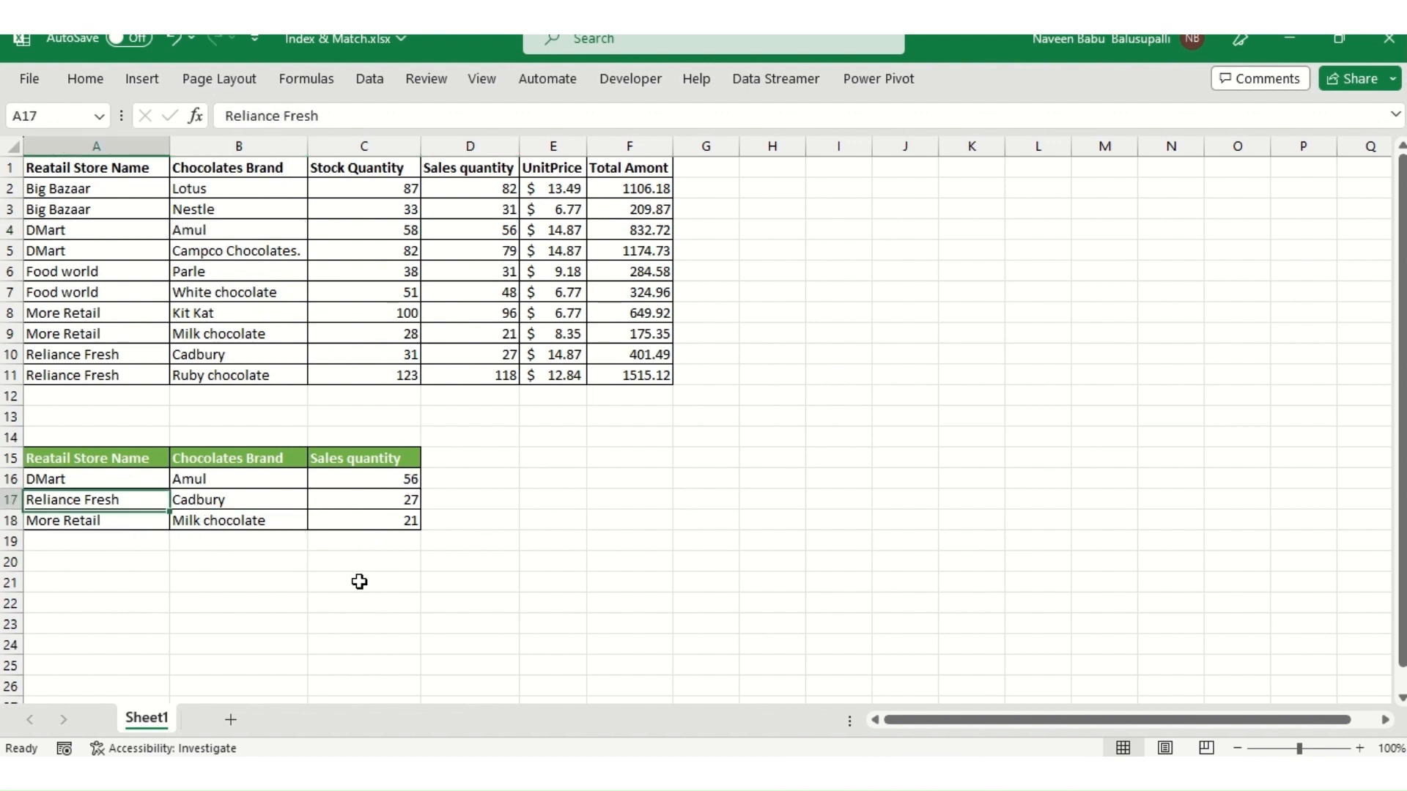
key(Down)
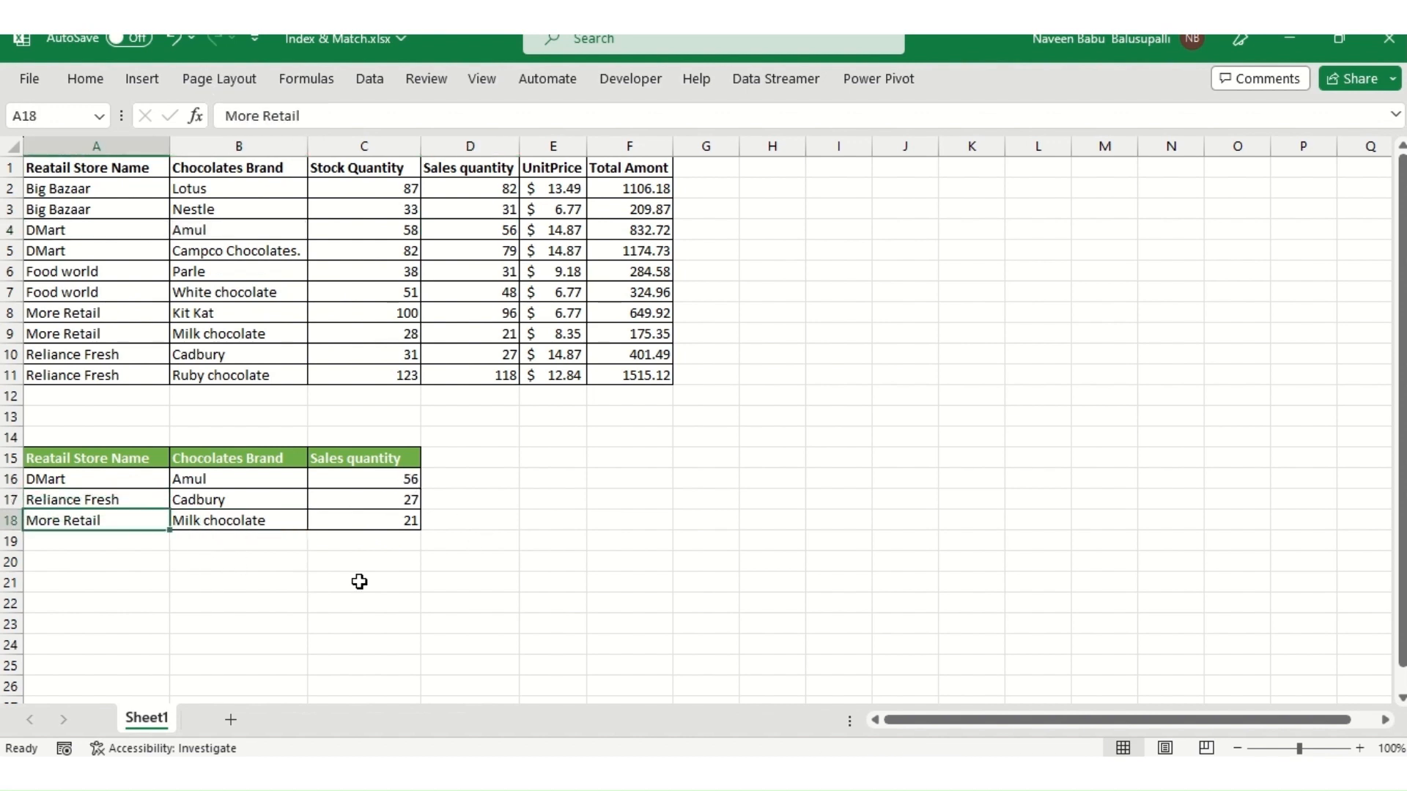
key(Up)
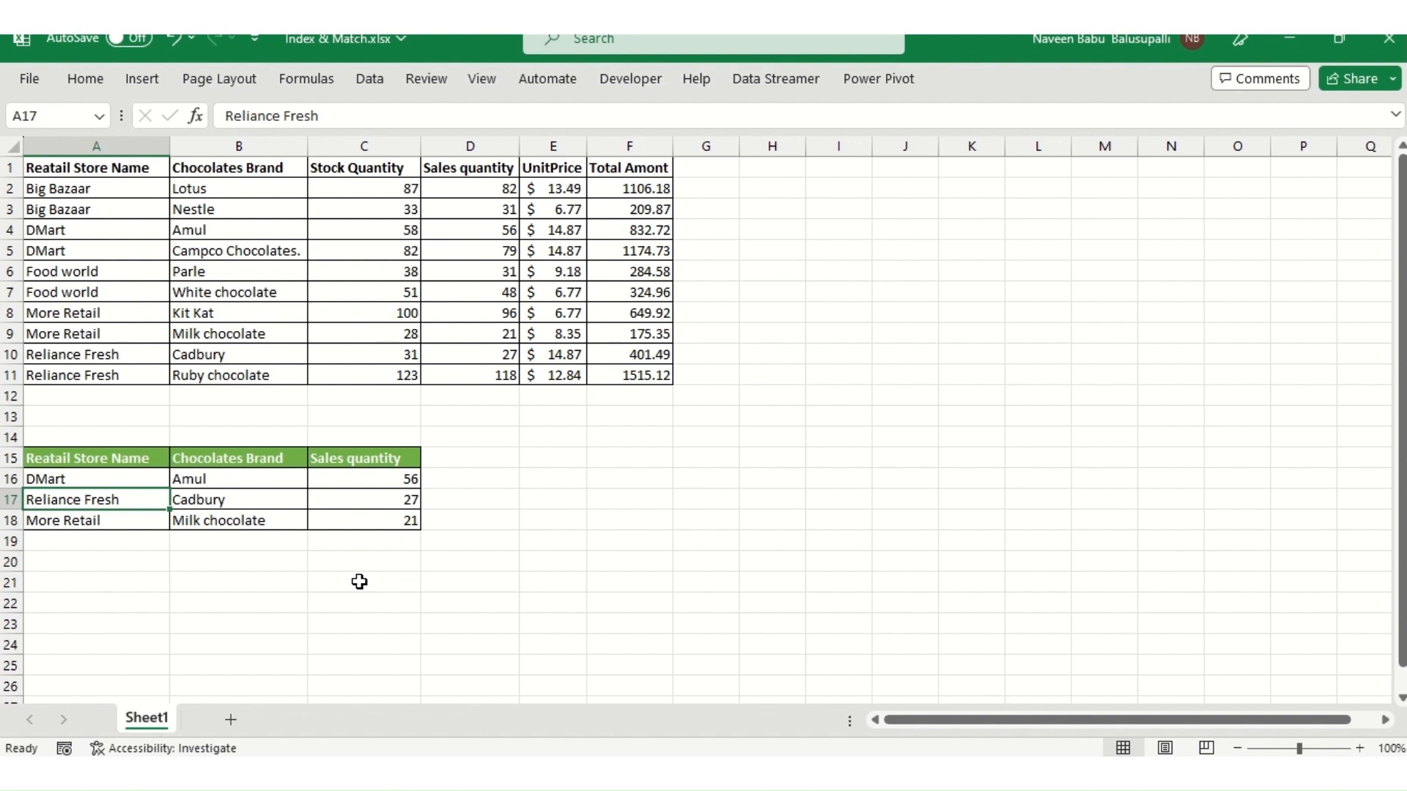
key(shift+Right)
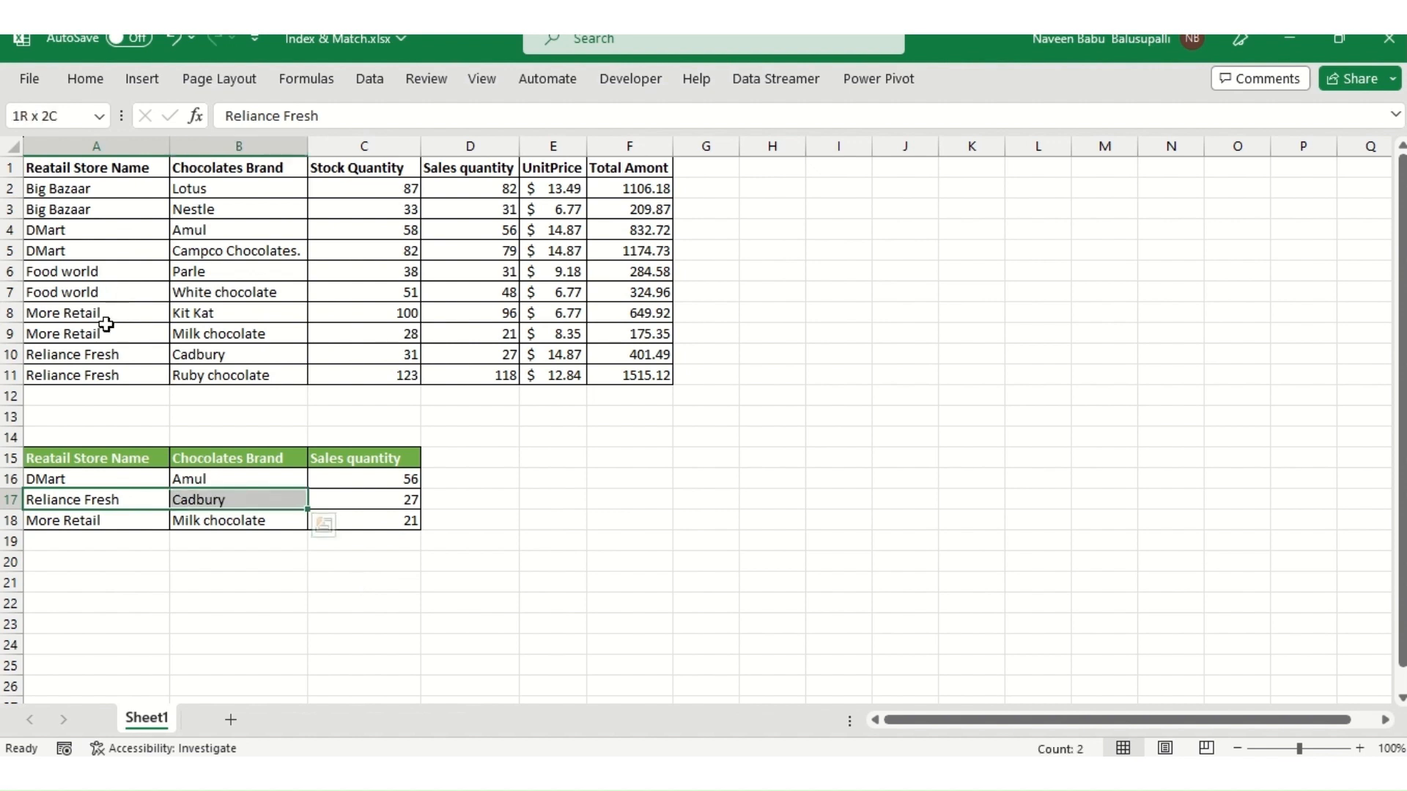
click(96, 355)
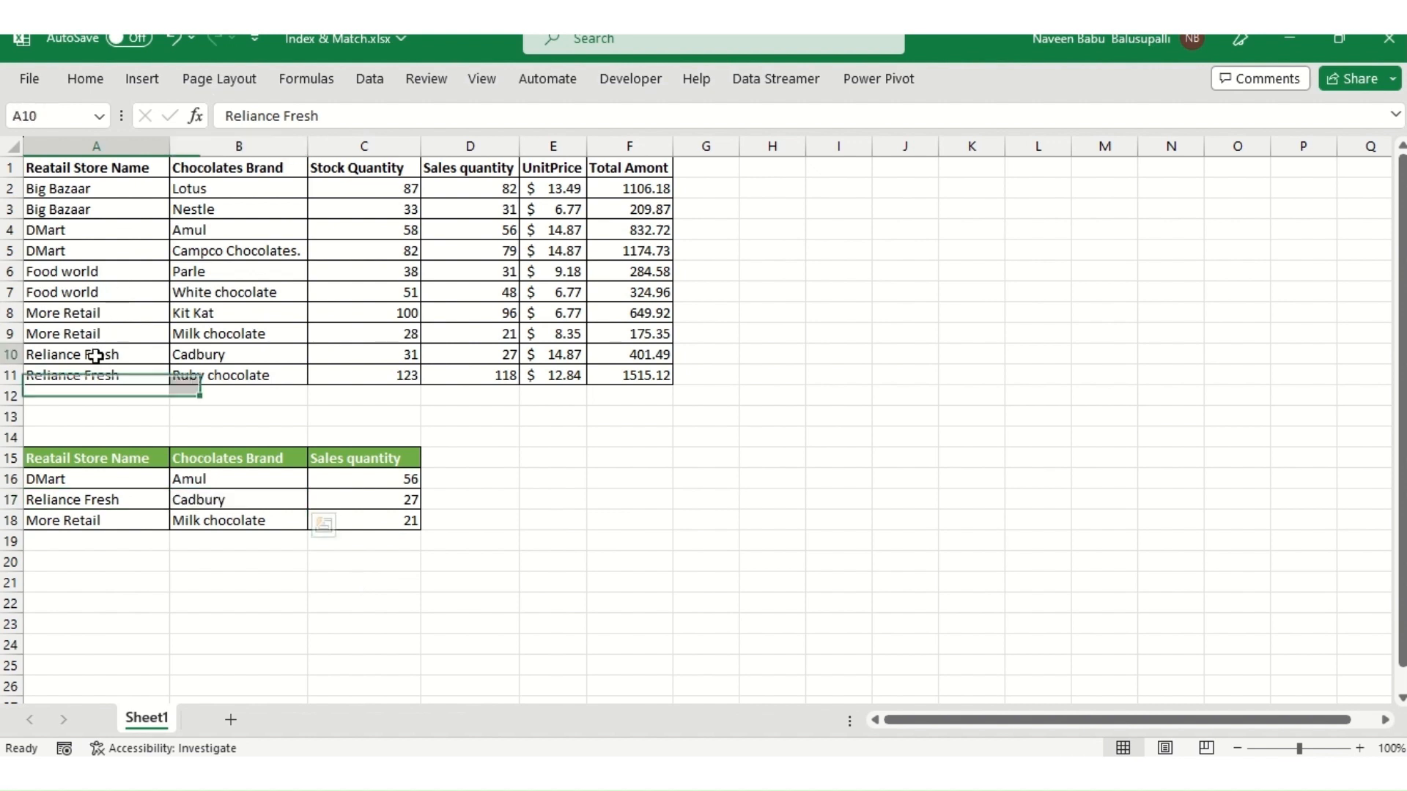
click(503, 356)
click(379, 501)
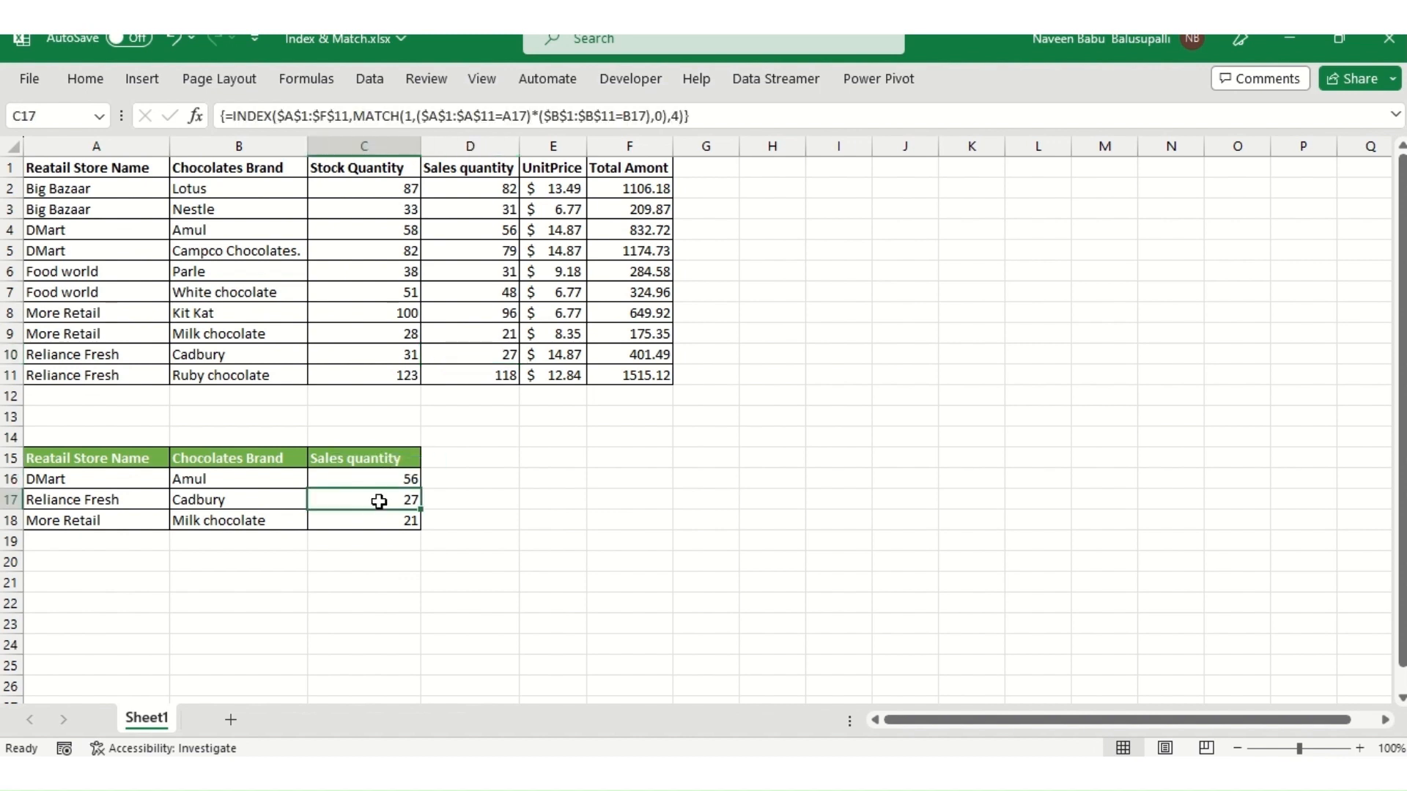
- Inspect the formulas in C17 and C16, examining the combined condition array inside MATCH
double_click(379, 501)
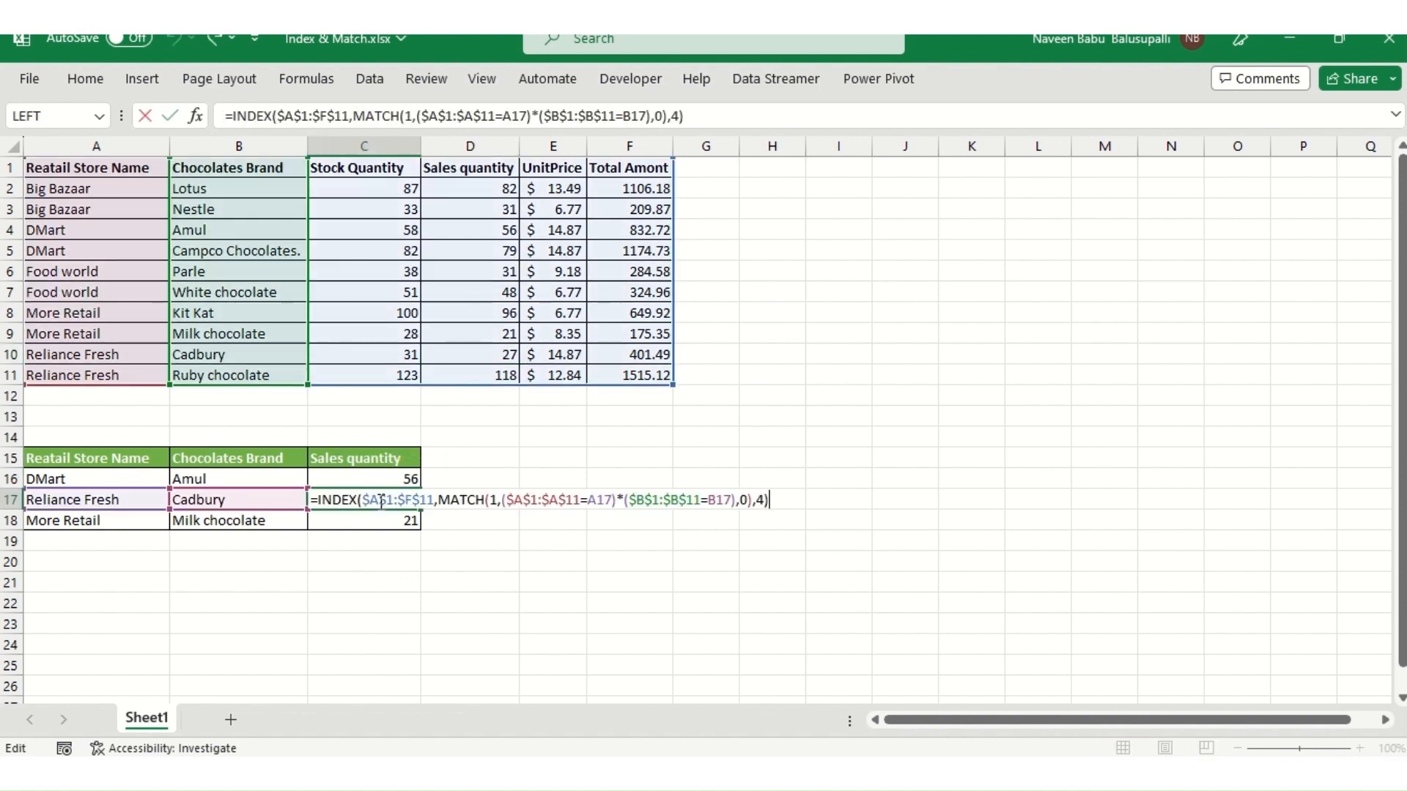
key(ctrl+shift+Return)
key(Up)
key(F2)
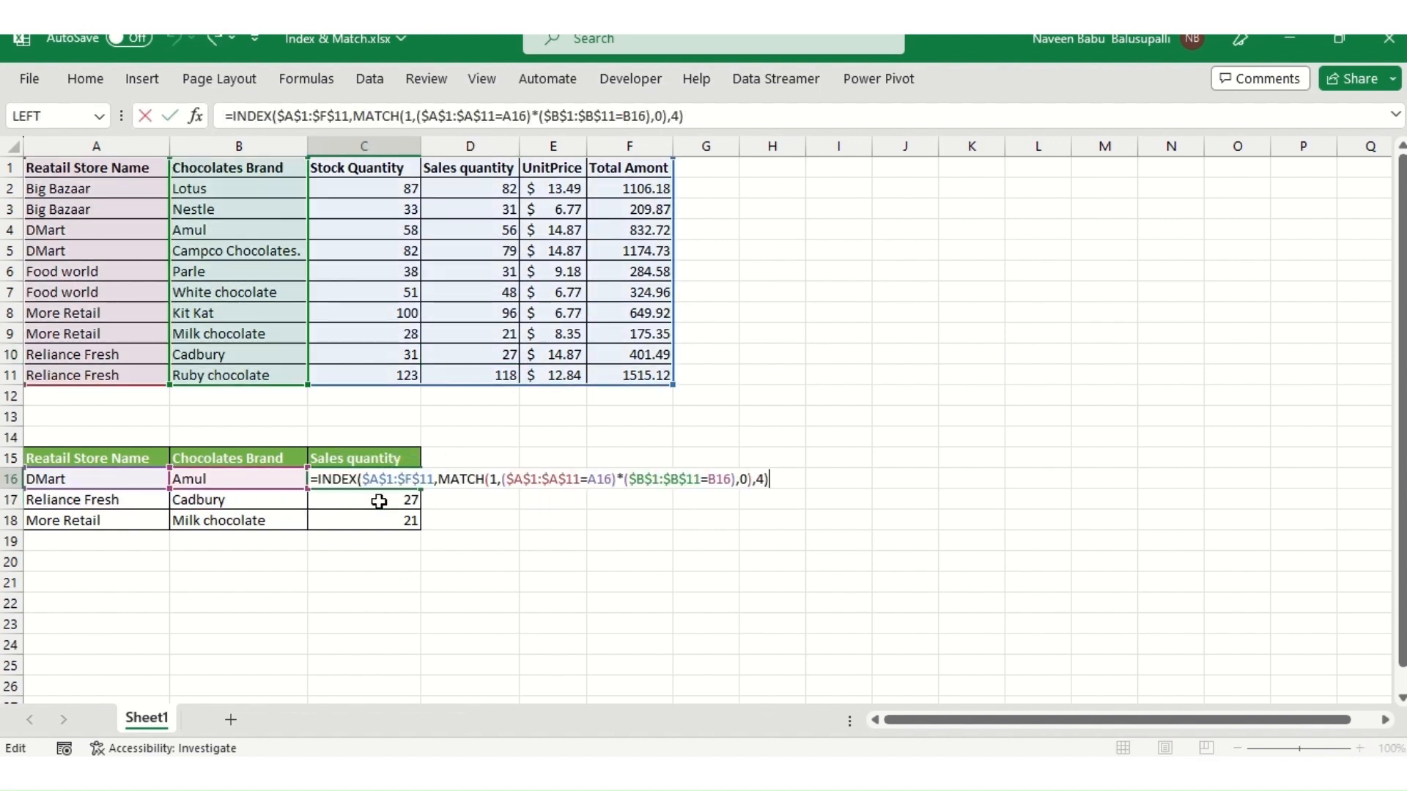
key(Left)
key(Left)
key(Left)
key(Left)
key(Left)
key(Left)
key(Left)
key(Left)
key(Left)
key(Left)
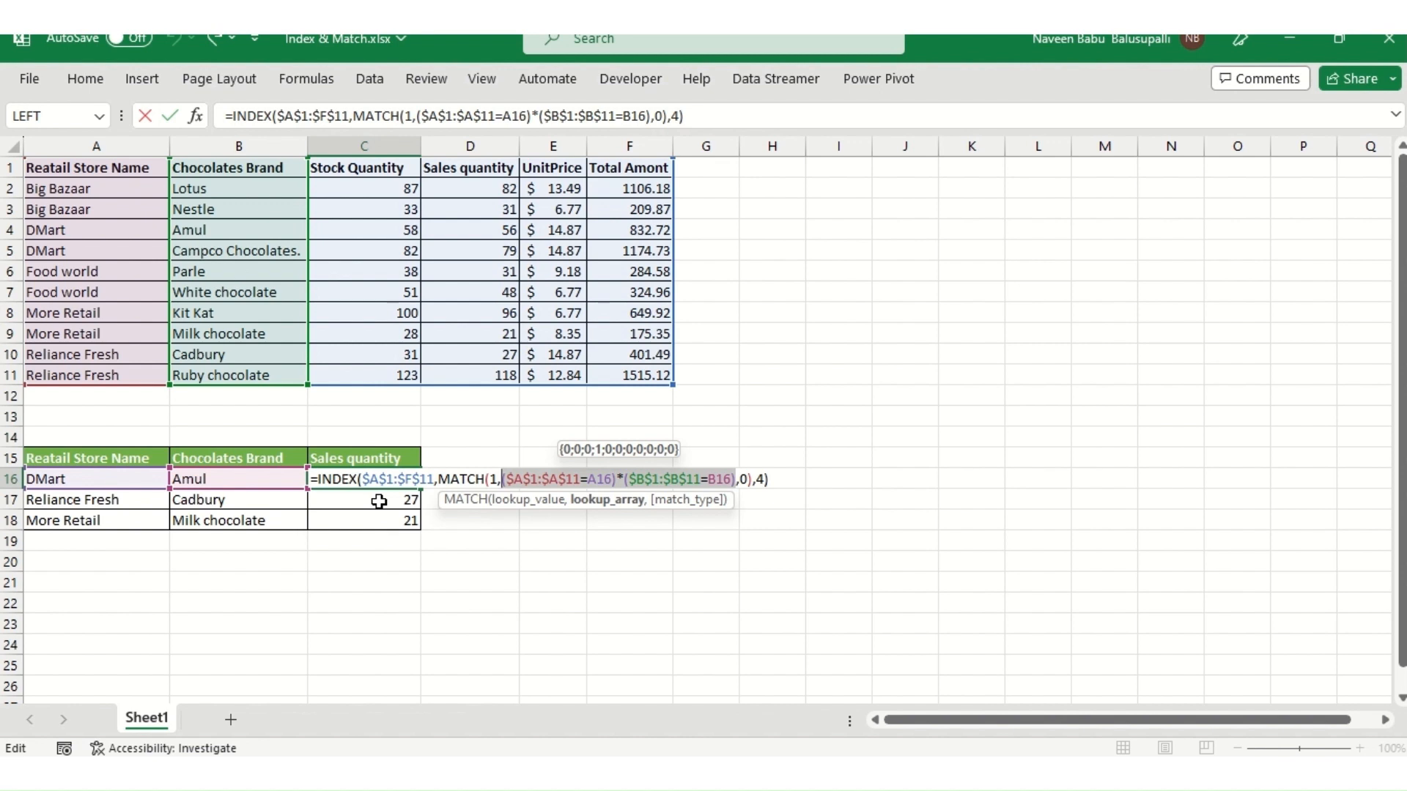
key(Tab)
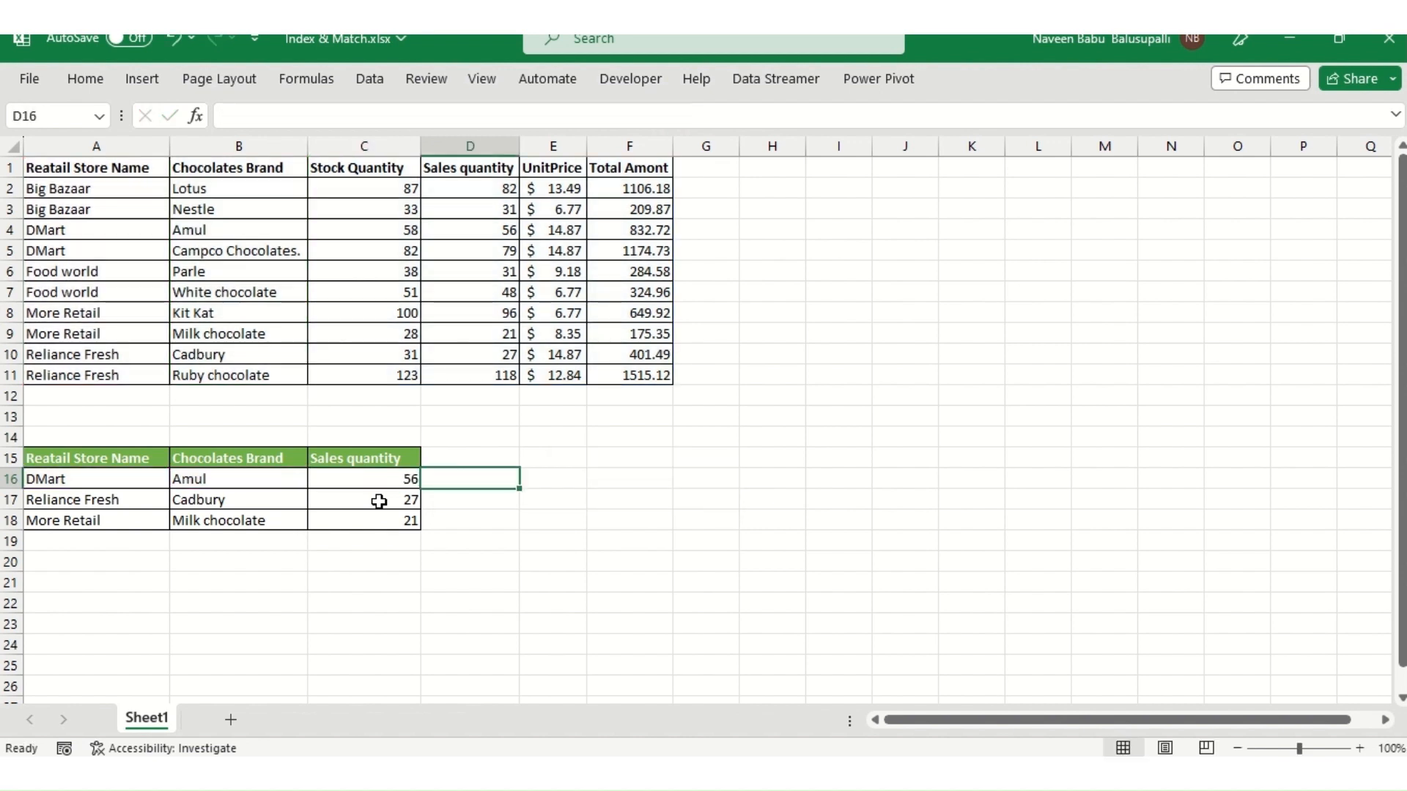
key(Right)
key(Right)
key(Right)
key(ctrl+Up)
key(Down)
key(Up)
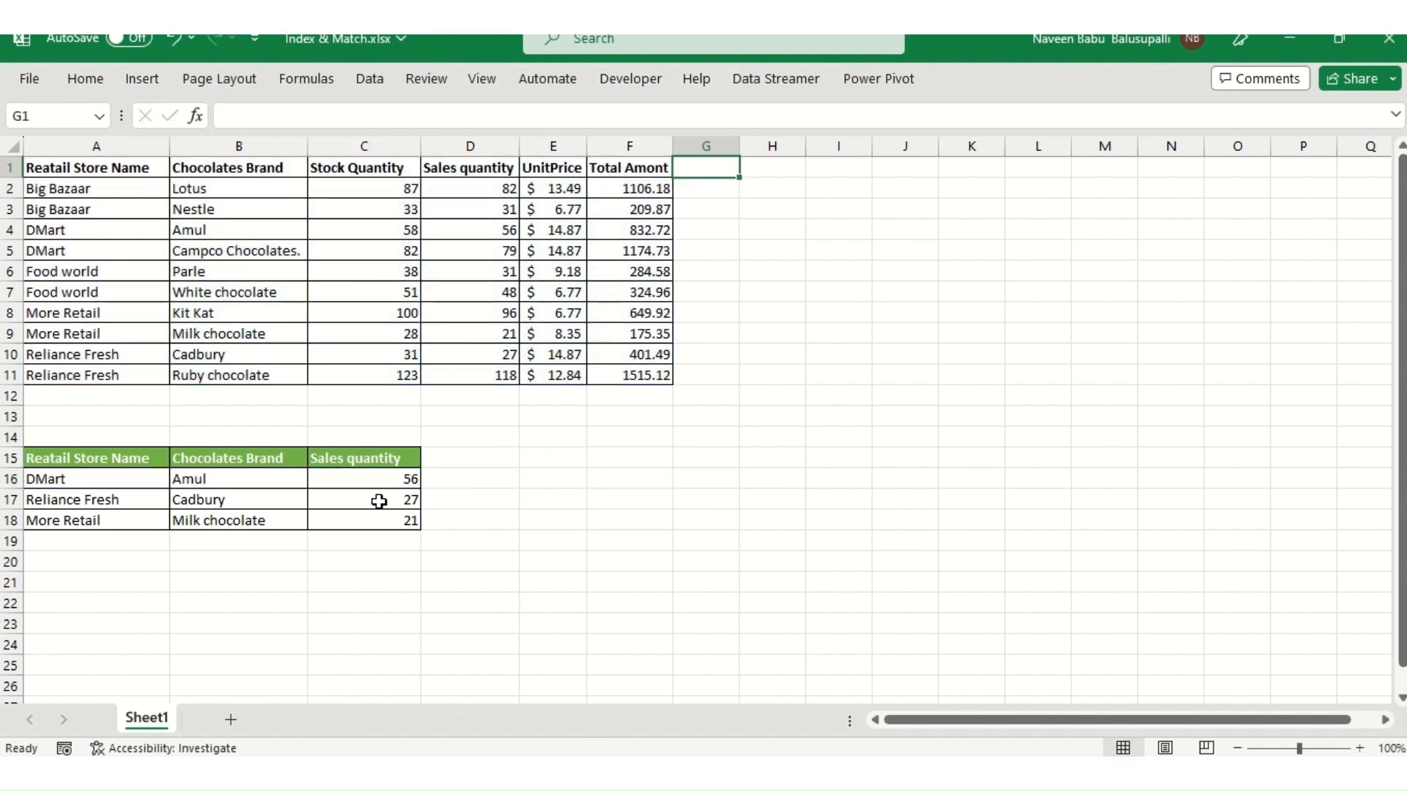
- Enter the column headers Help1, help2 and result in G1 through I1
text(Help)
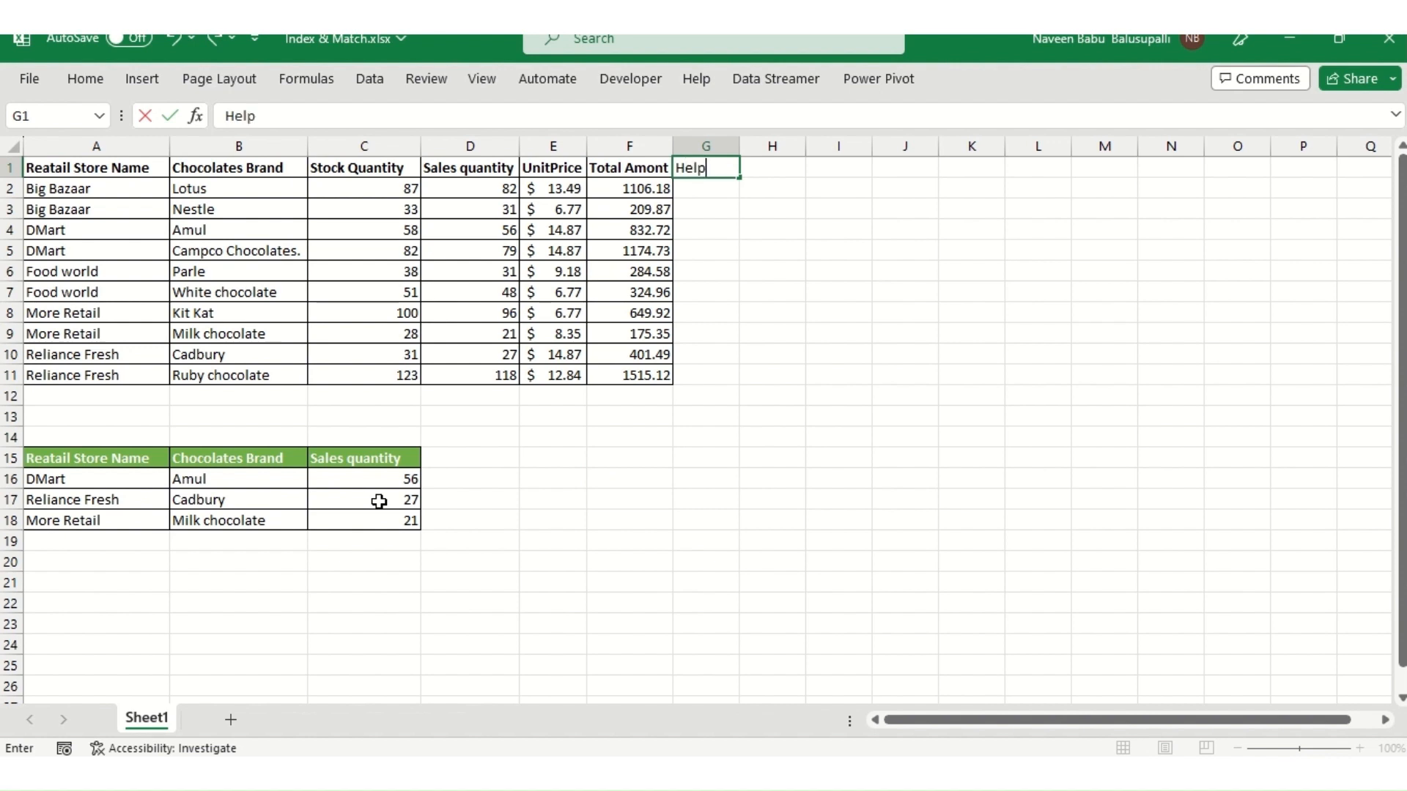
text(1)
key(Tab)
text(help2)
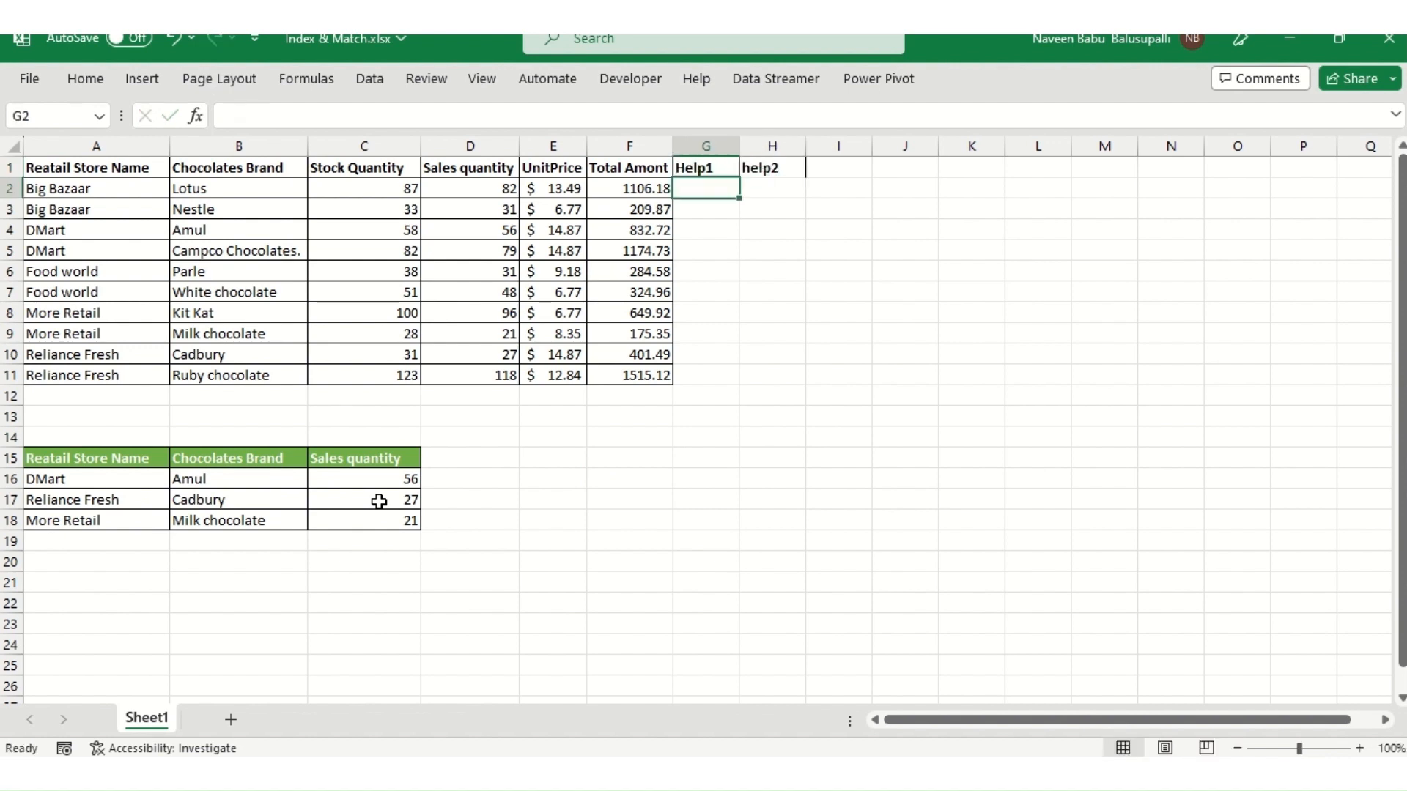
key(Tab)
text(re)
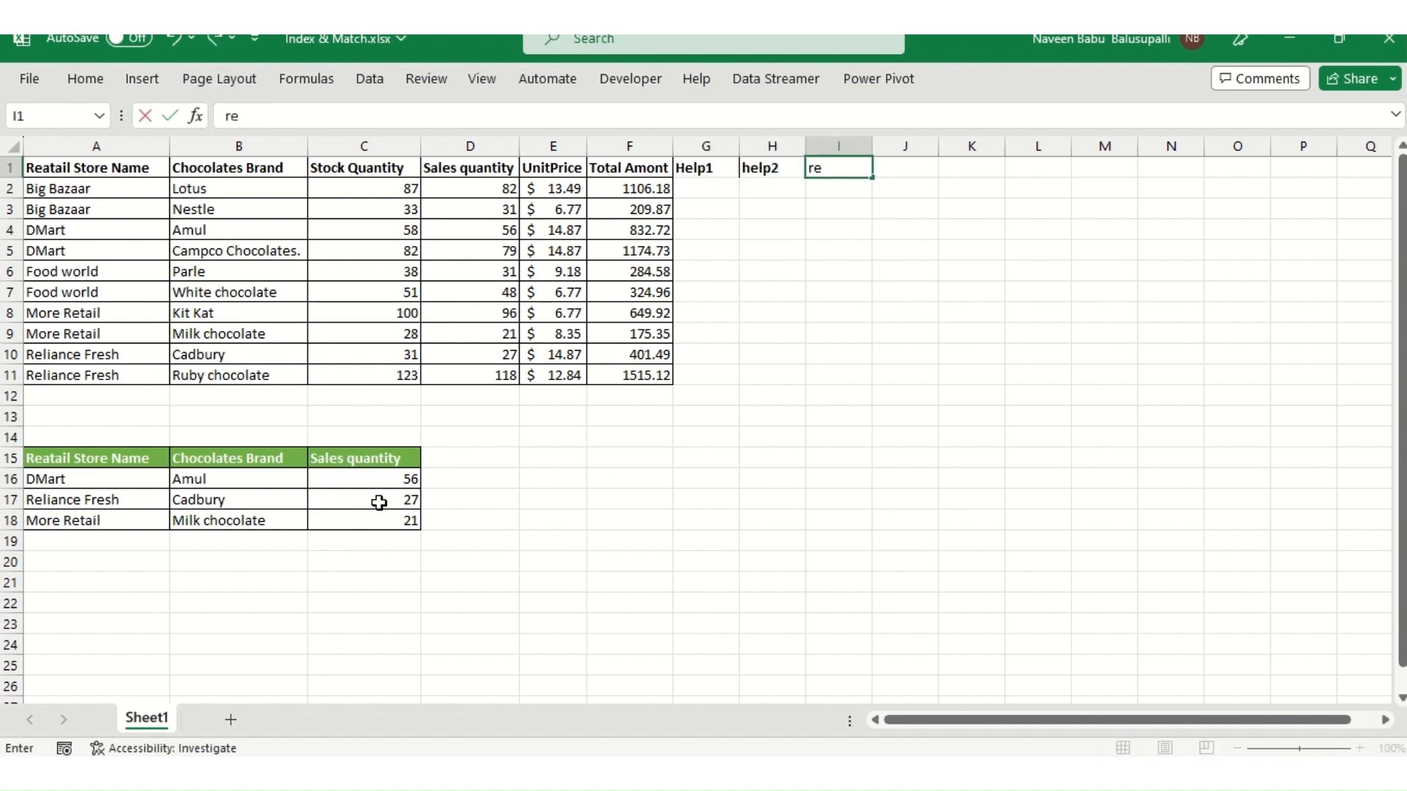
text(sult)
key(Return)
- In G2, enter a formula testing whether the store name in A2 equals the absolute reference $A$16
text(=)
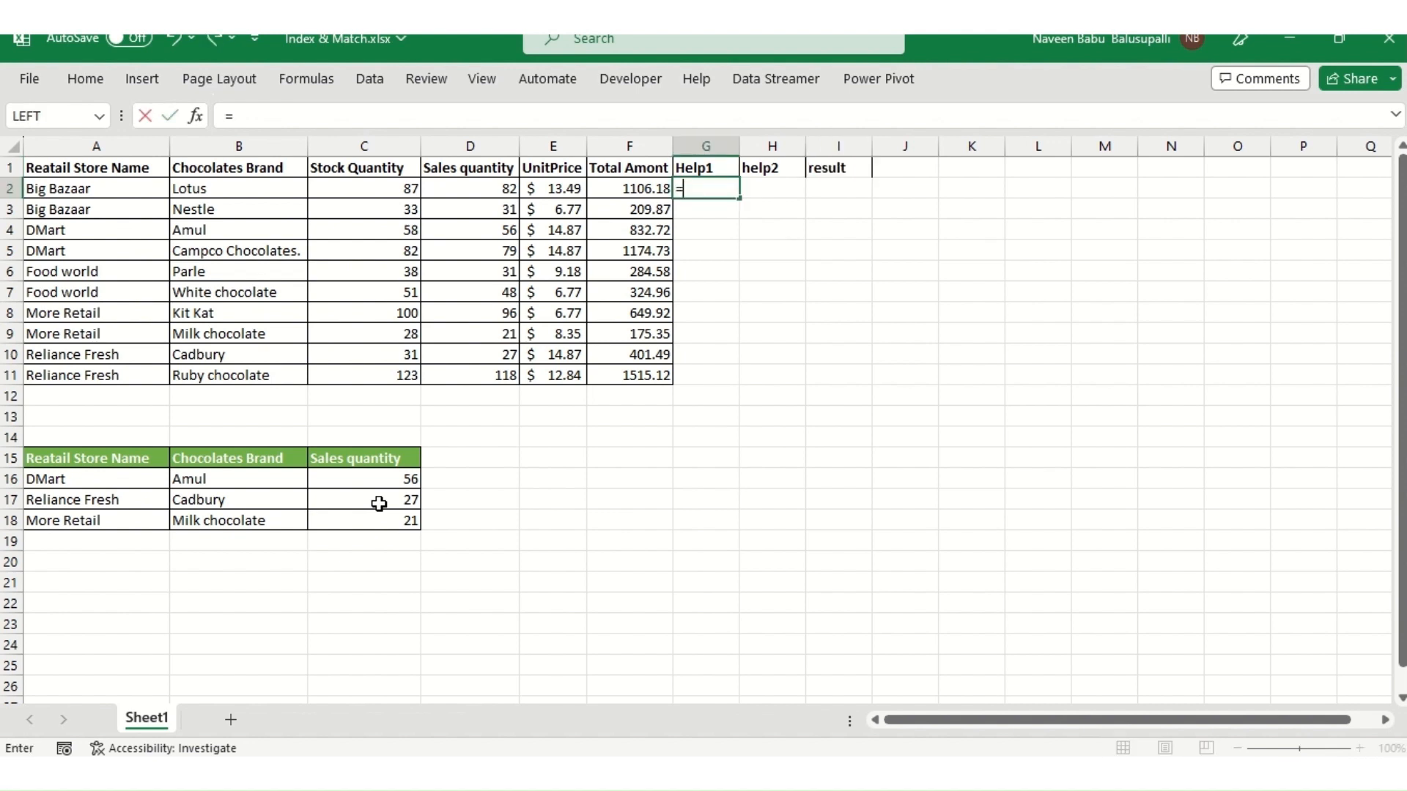
key(Left)
key(Left)
key(Left)
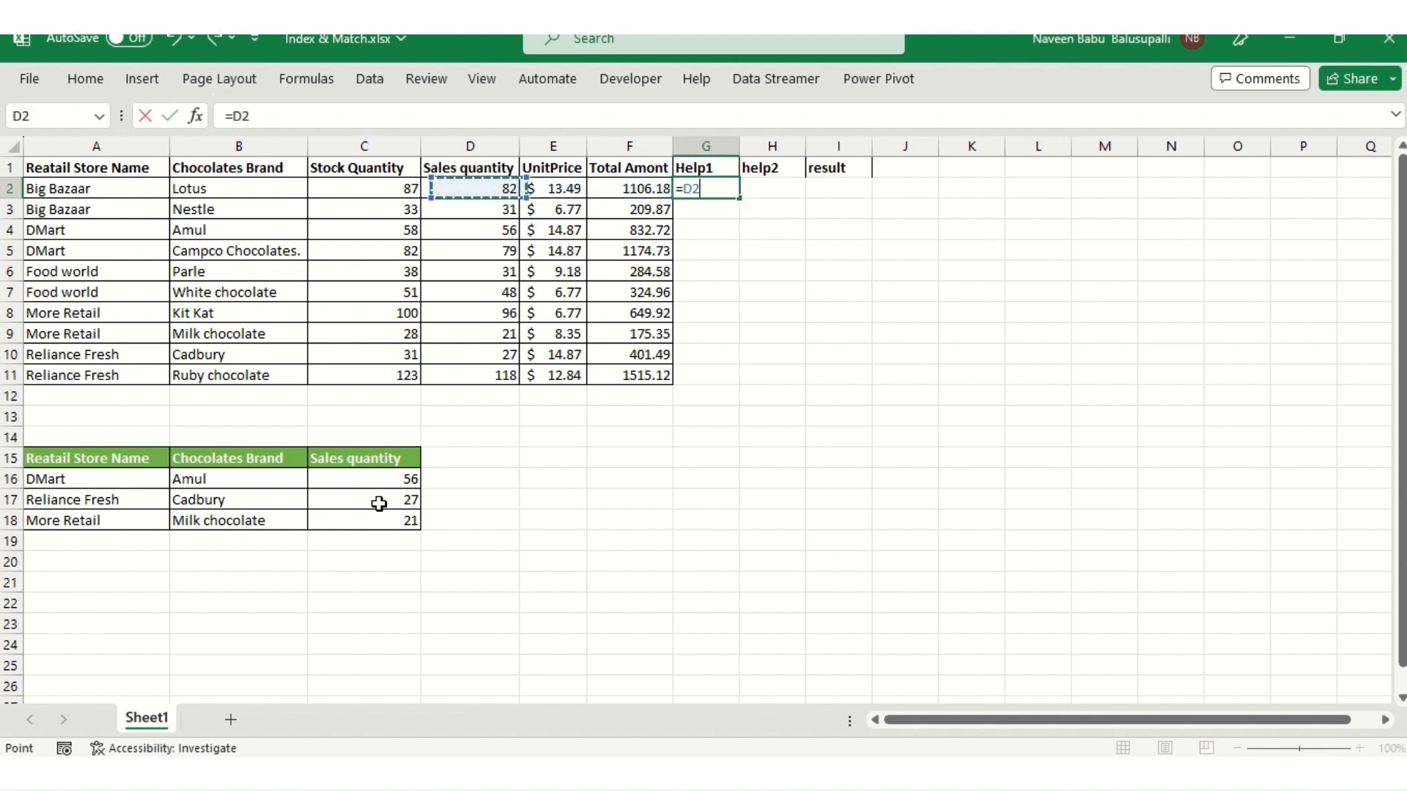
key(Left)
key(Left)
key(Left)
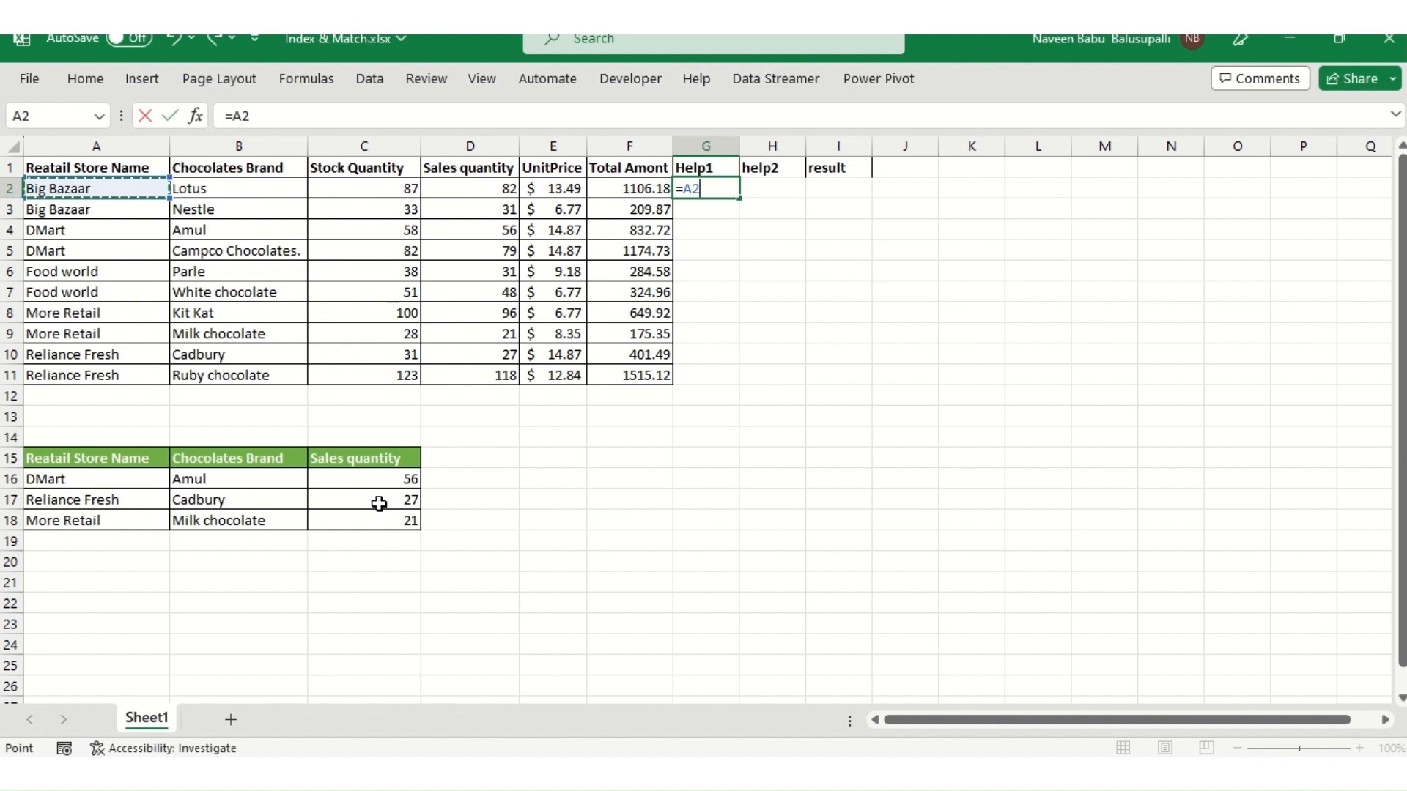
text(=)
key(Down)
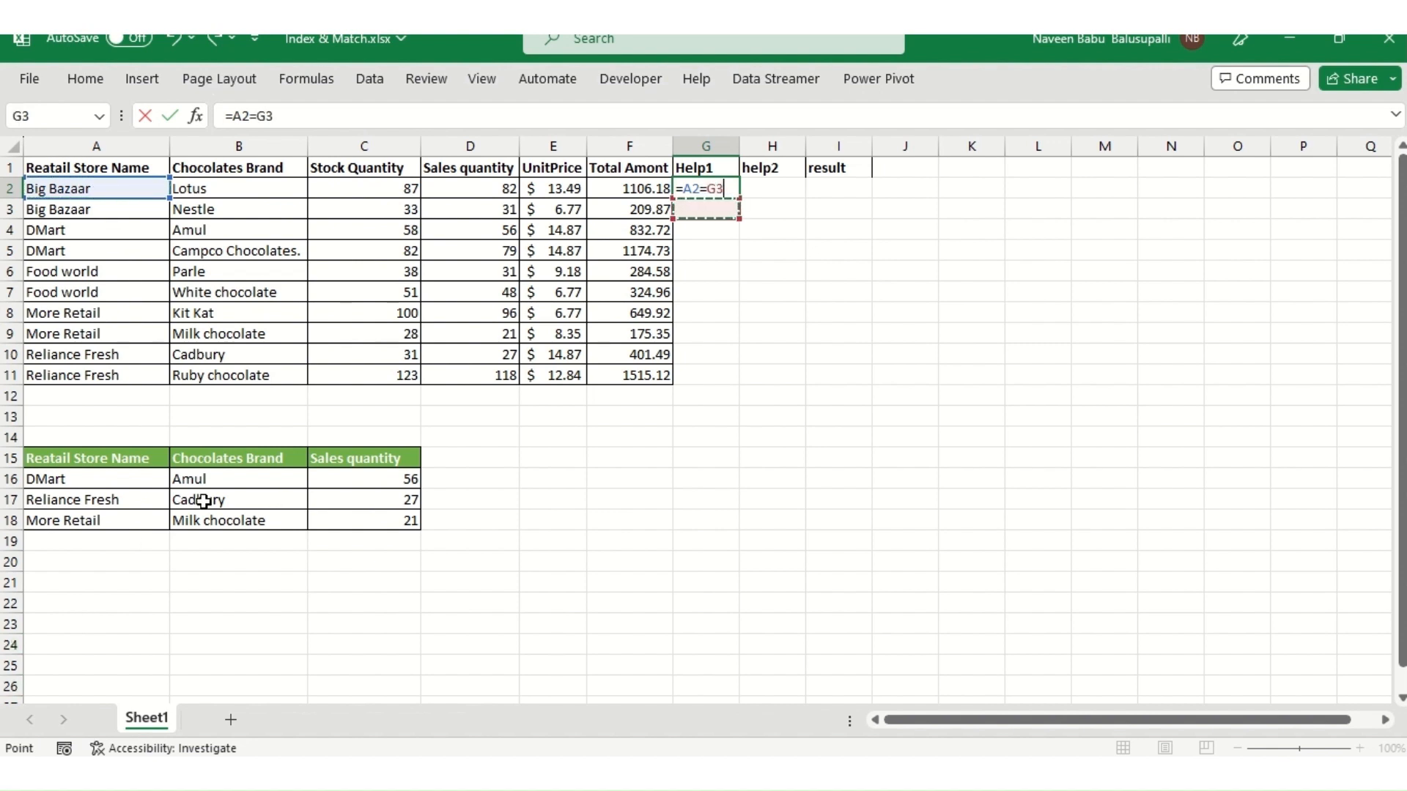
click(85, 480)
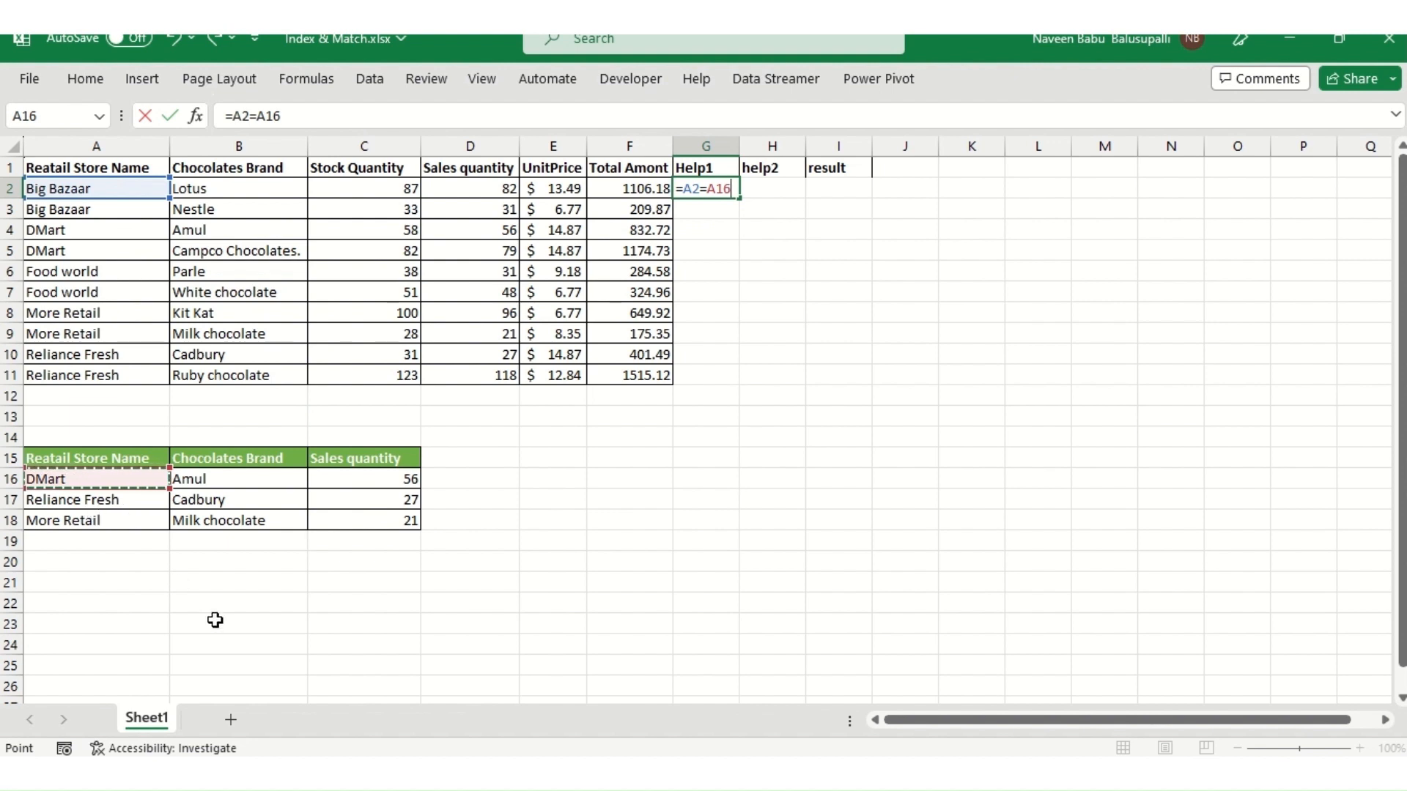
key(F4)
key(Return)
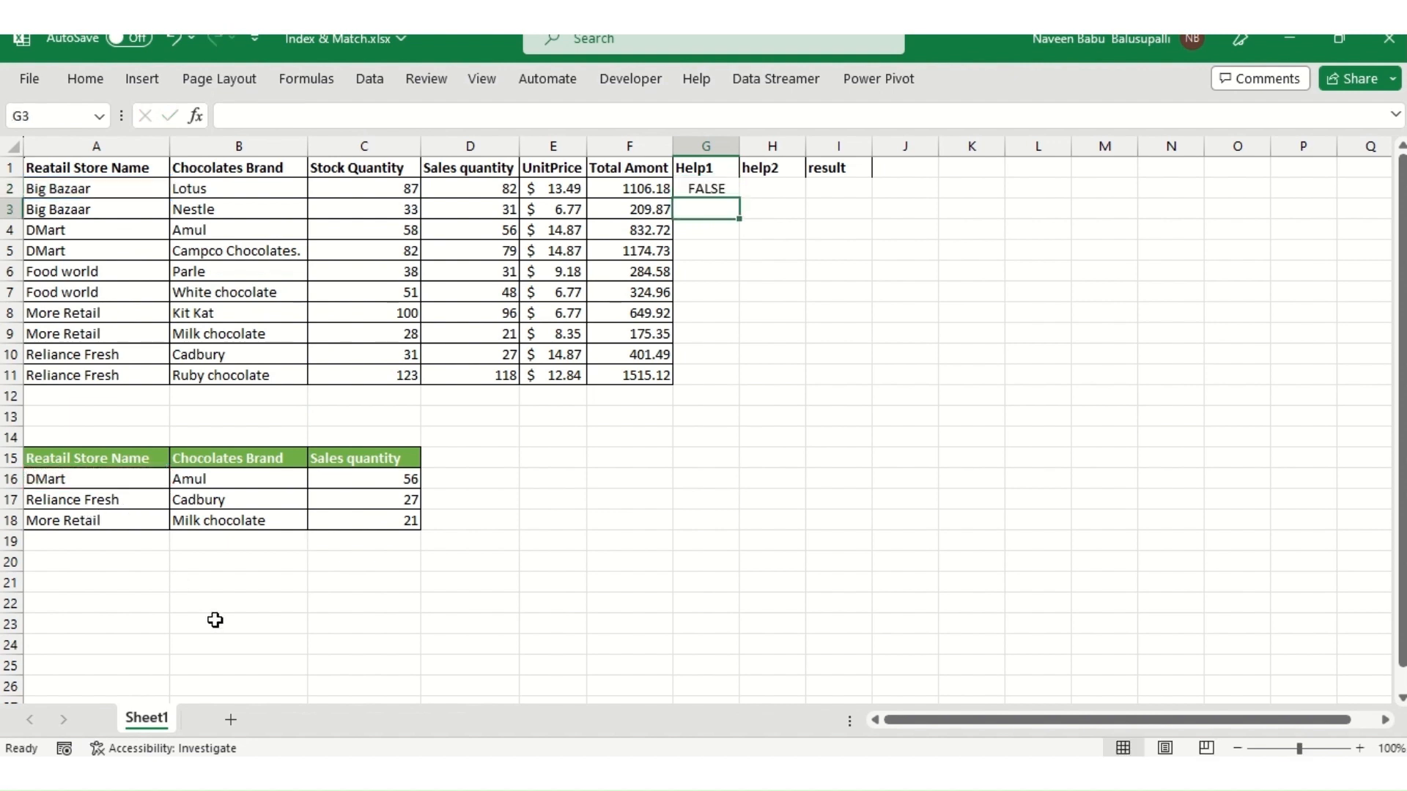
- Fill the Help1 formula down through G11 and compare the matching rows with their store names
key(Up)
key(Left)
key(ctrl+Down)
key(Right)
key(ctrl+shift+Up)
key(ctrl+d)
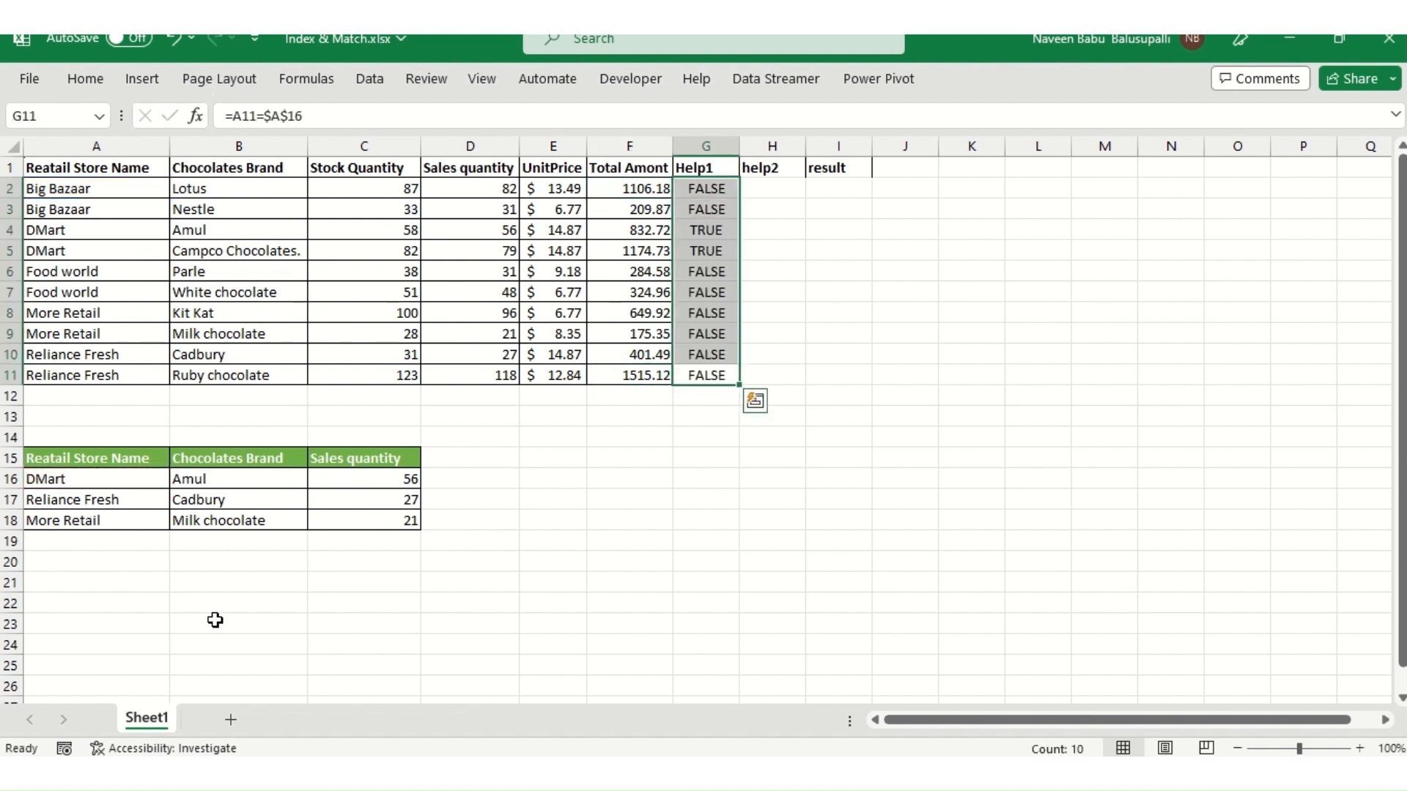
key(Up)
key(Up)
key(Up)
key(Up)
key(Up)
key(Up)
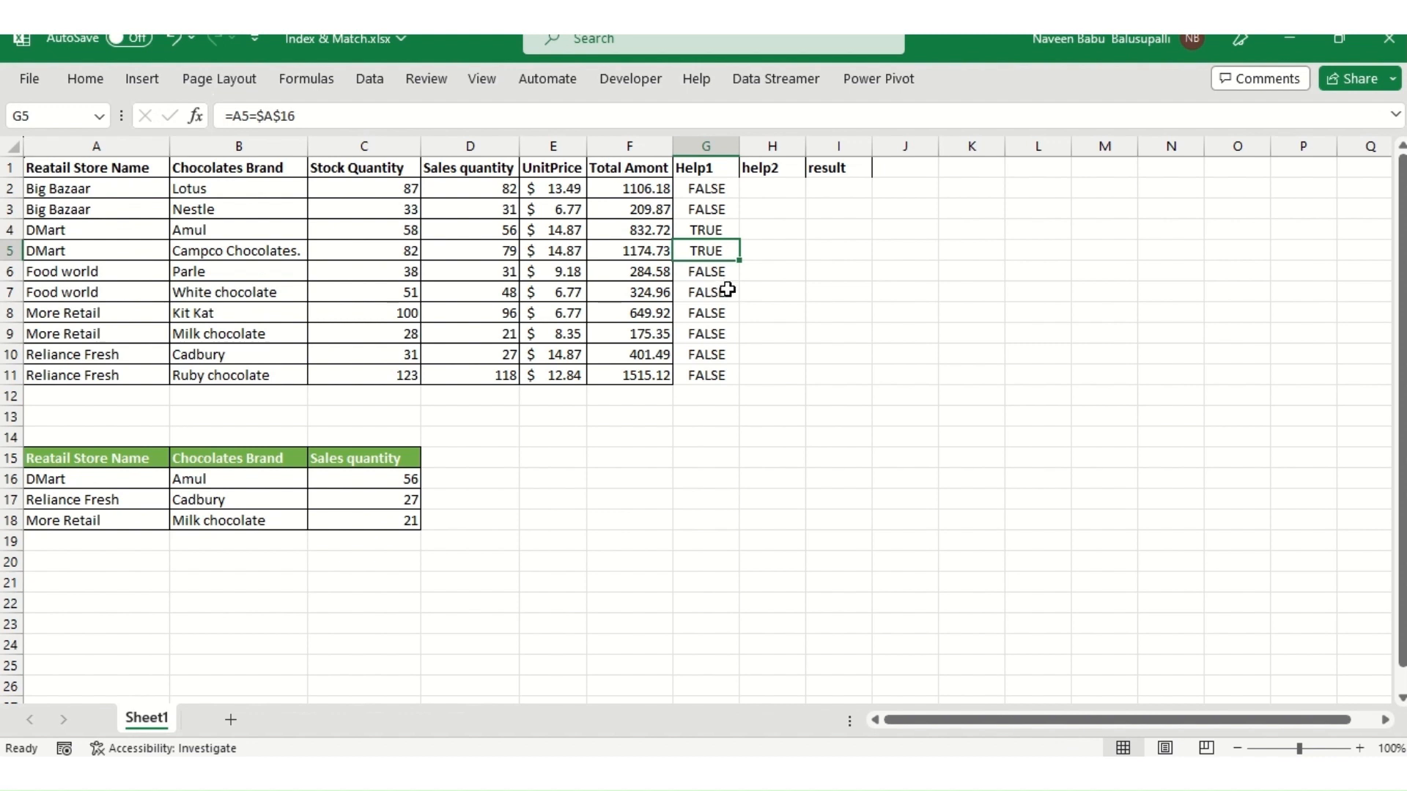
click(84, 230)
click(71, 250)
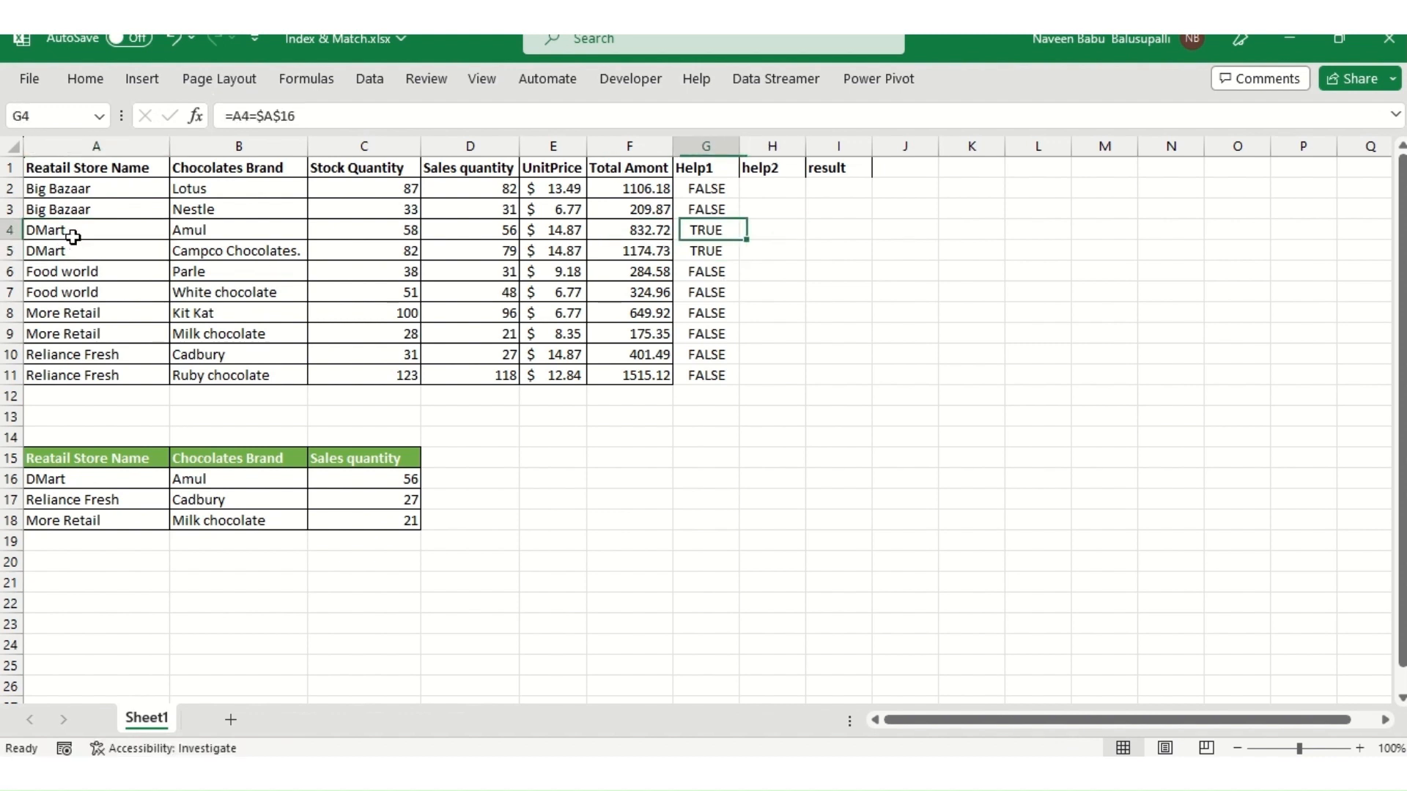
- In H2, enter a formula testing whether the brand in B2 equals the absolute reference $B$16
key(Right)
key(Up)
key(Up)
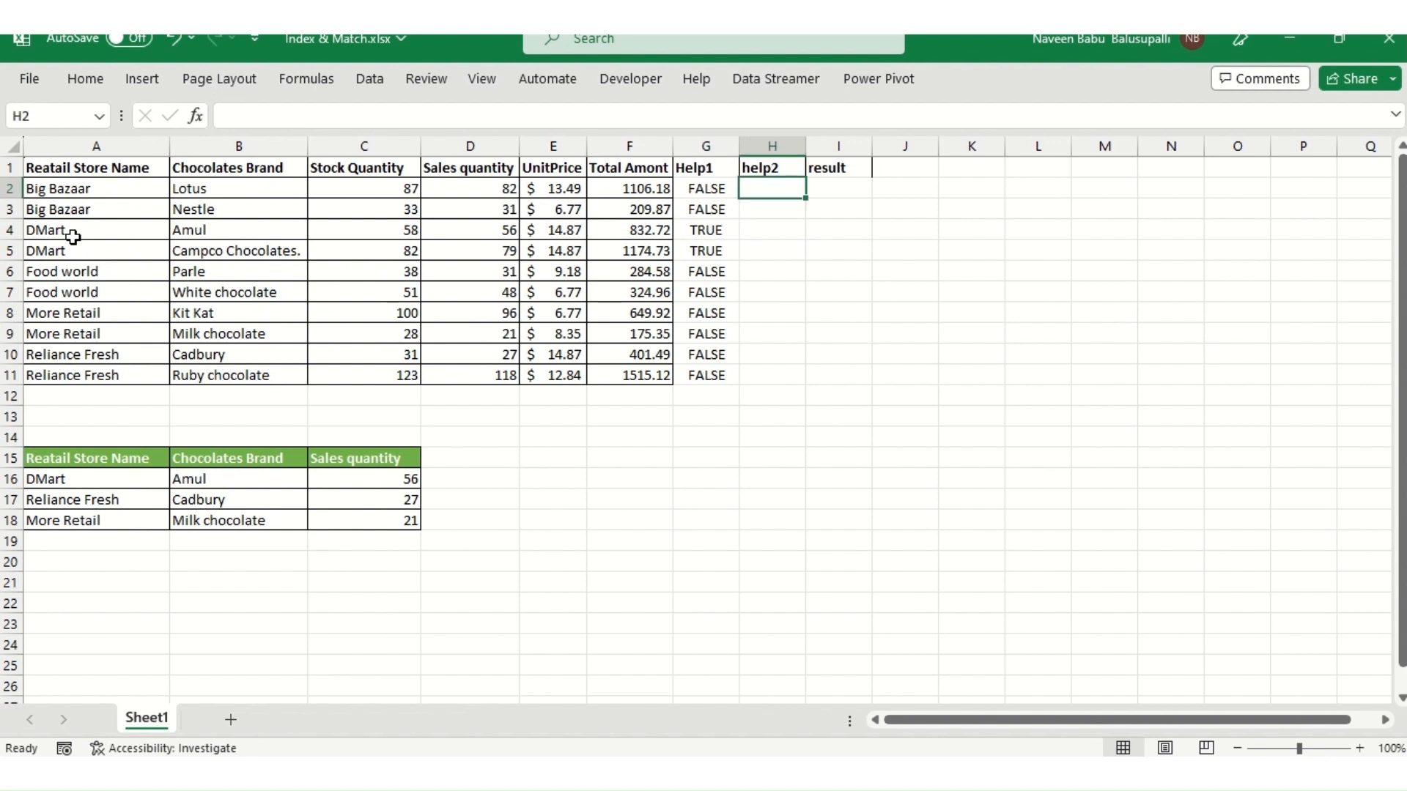
text(=)
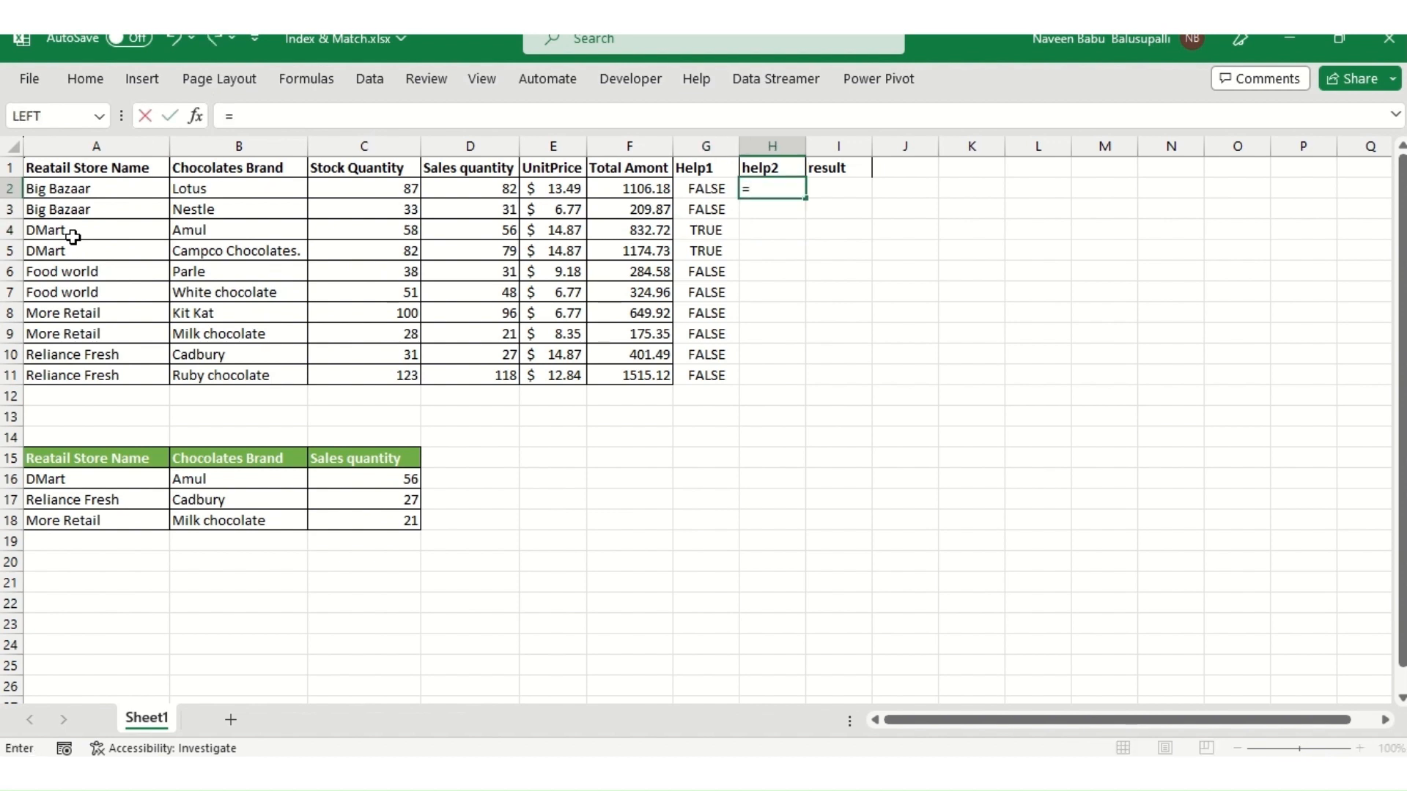
key(ctrl+Left)
key(ctrl+Left)
key(Right)
text(=)
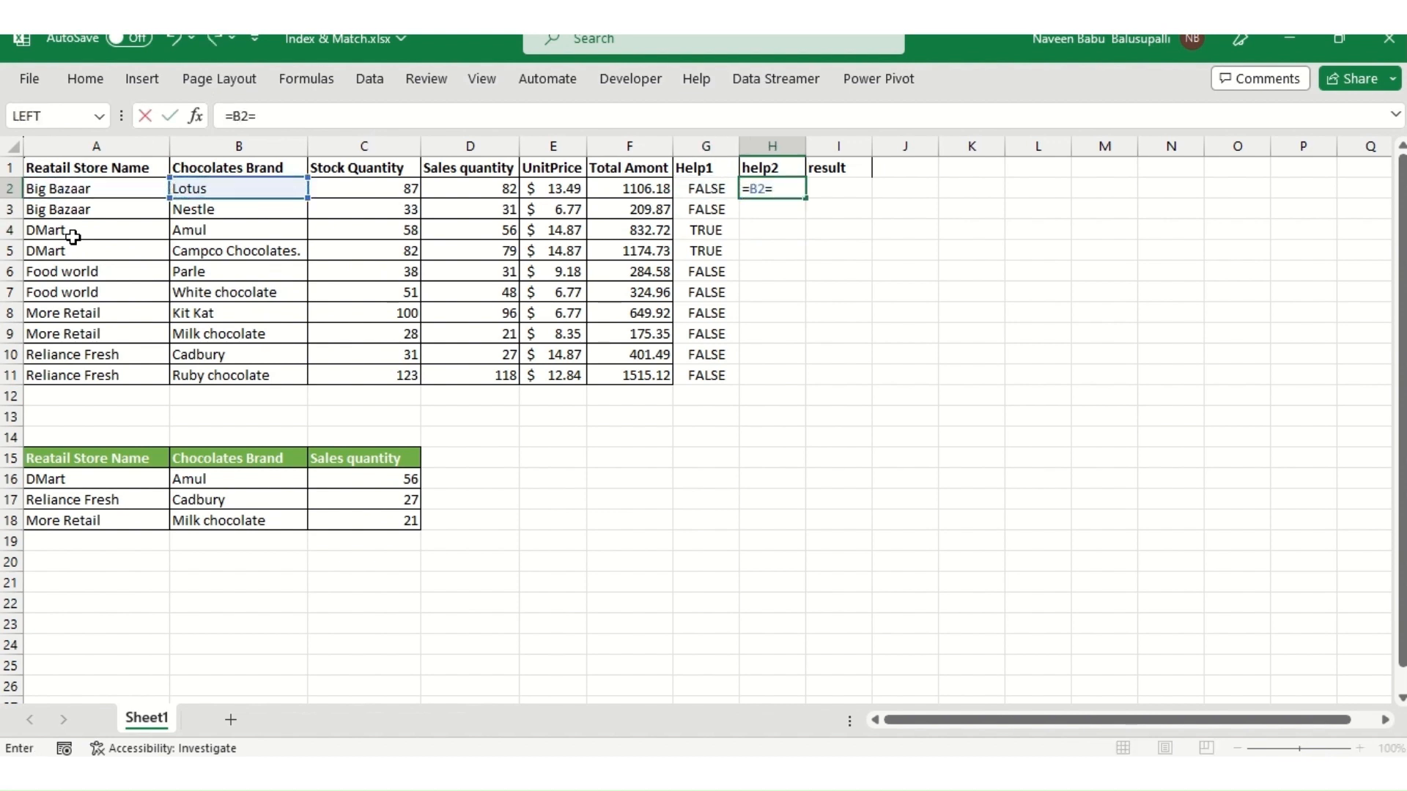
click(206, 480)
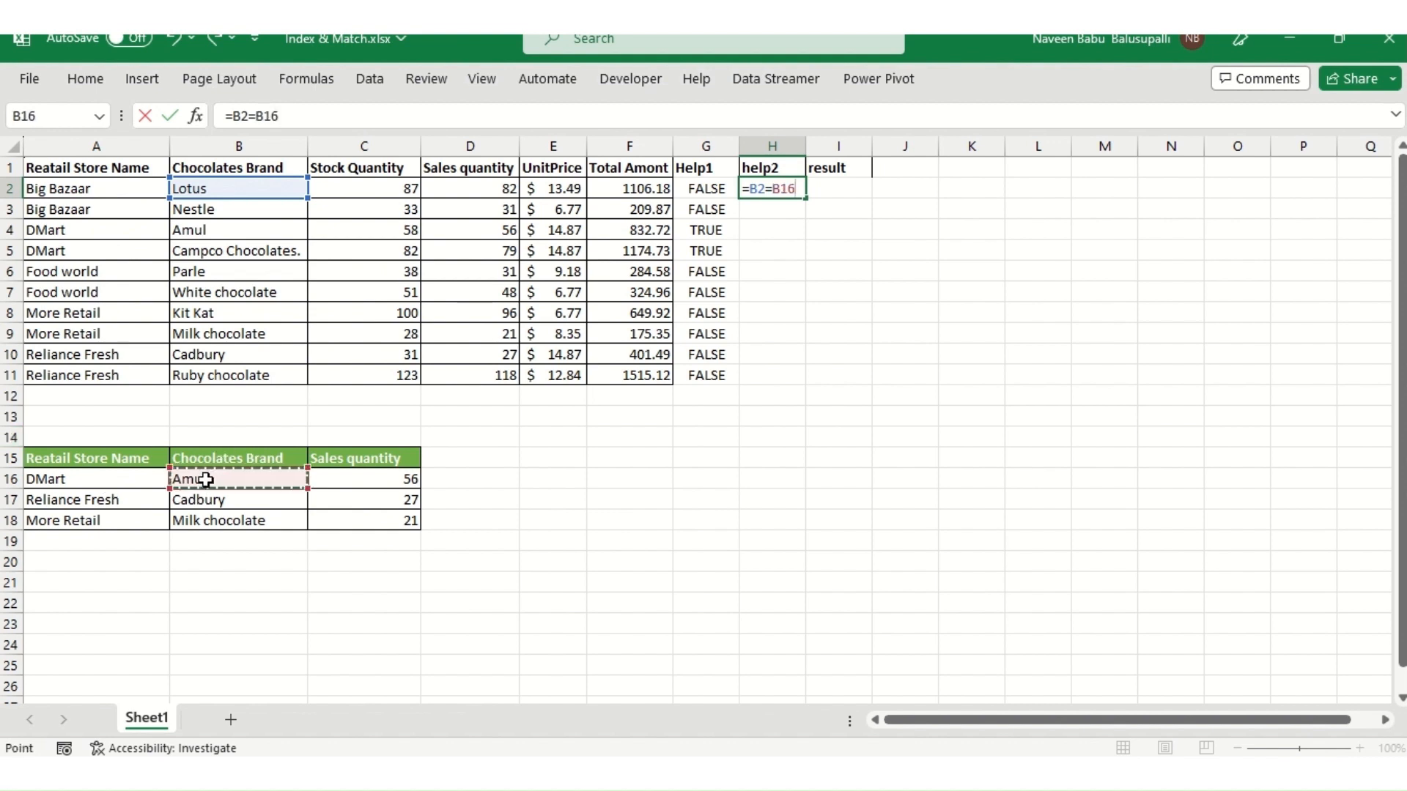
key(F4)
key(Return)
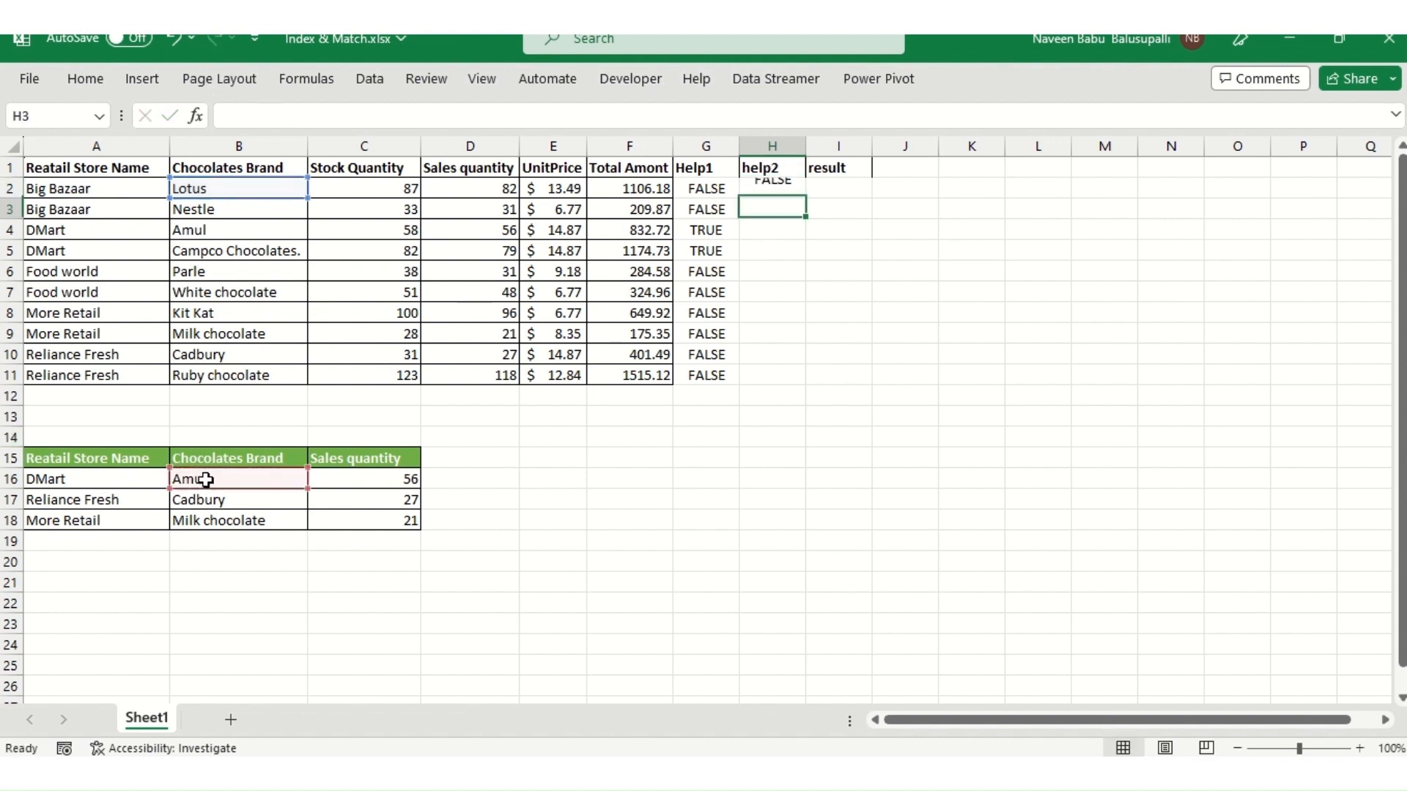
- Fill the help2 formula down through H11
key(Up)
key(Left)
key(Right)
key(shift+Down)
key(shift+Down)
key(shift+Down)
key(shift+Down)
key(shift+Down)
key(shift+Down)
key(shift+Down)
key(shift+Down)
key(shift+Down)
key(ctrl+d)
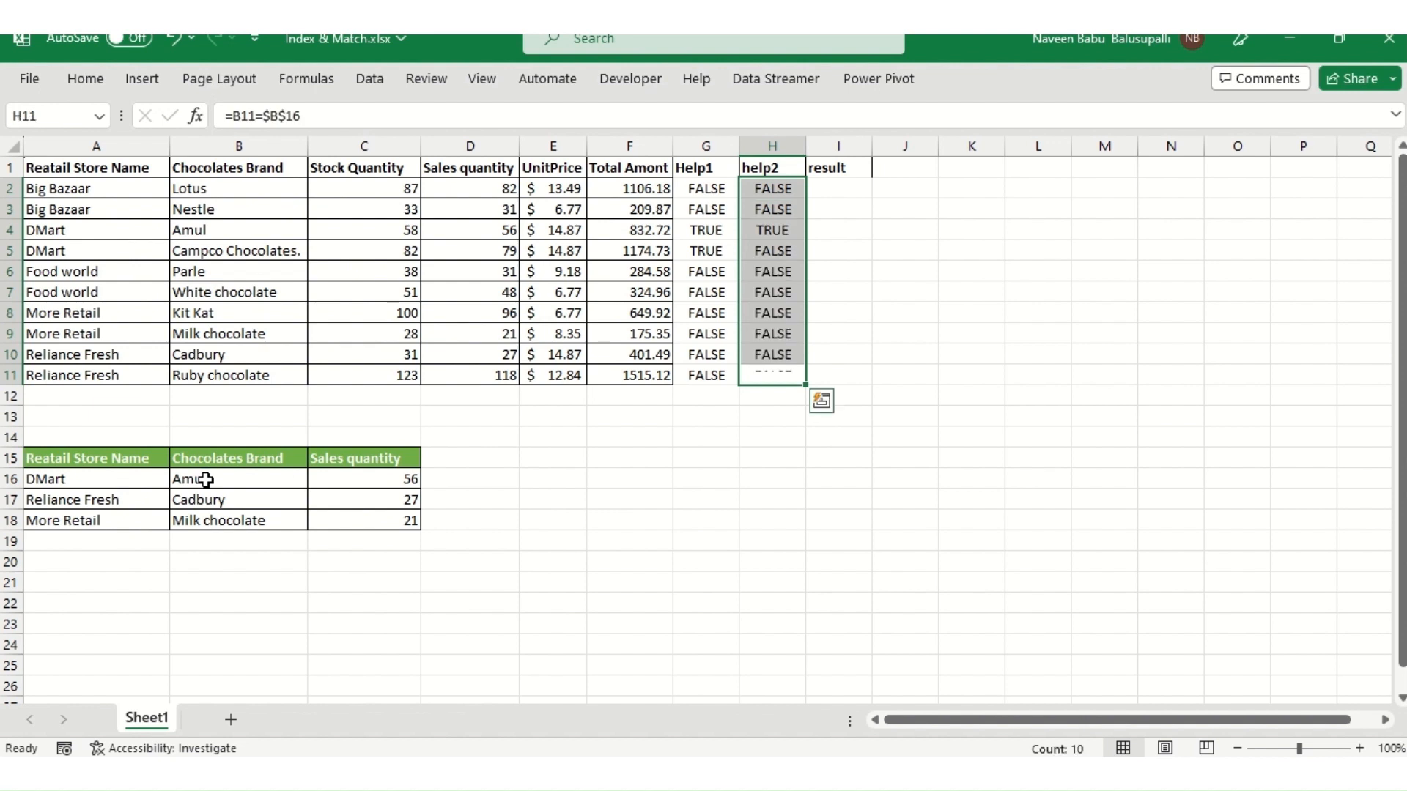
- Inspect the help2 formula in H4 against its brand cell and the lookup brand
key(Up)
key(Up)
key(Up)
key(Up)
key(Up)
key(Up)
key(Up)
key(Up)
key(Up)
key(Up)
key(Down)
key(Down)
key(Down)
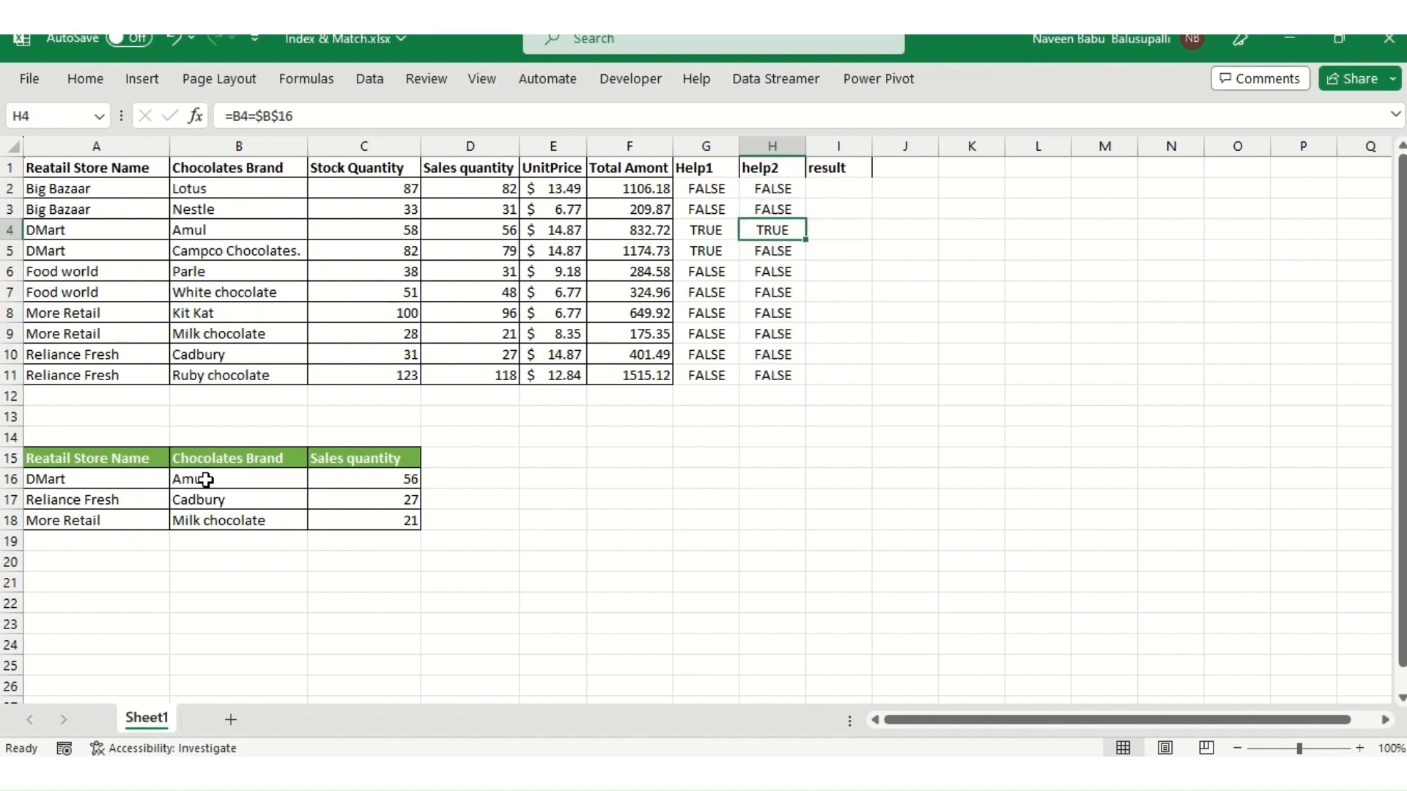
key(F2)
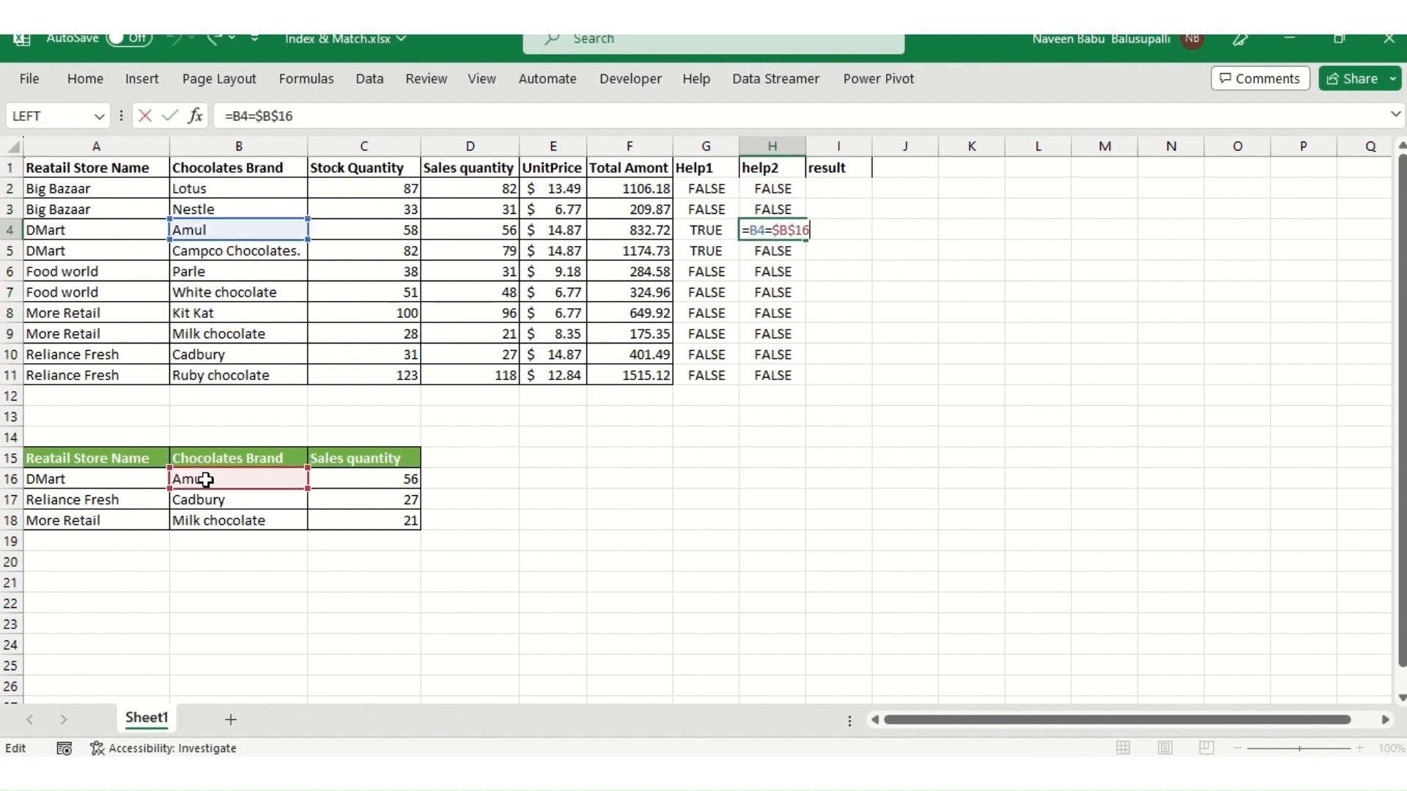
key(Escape)
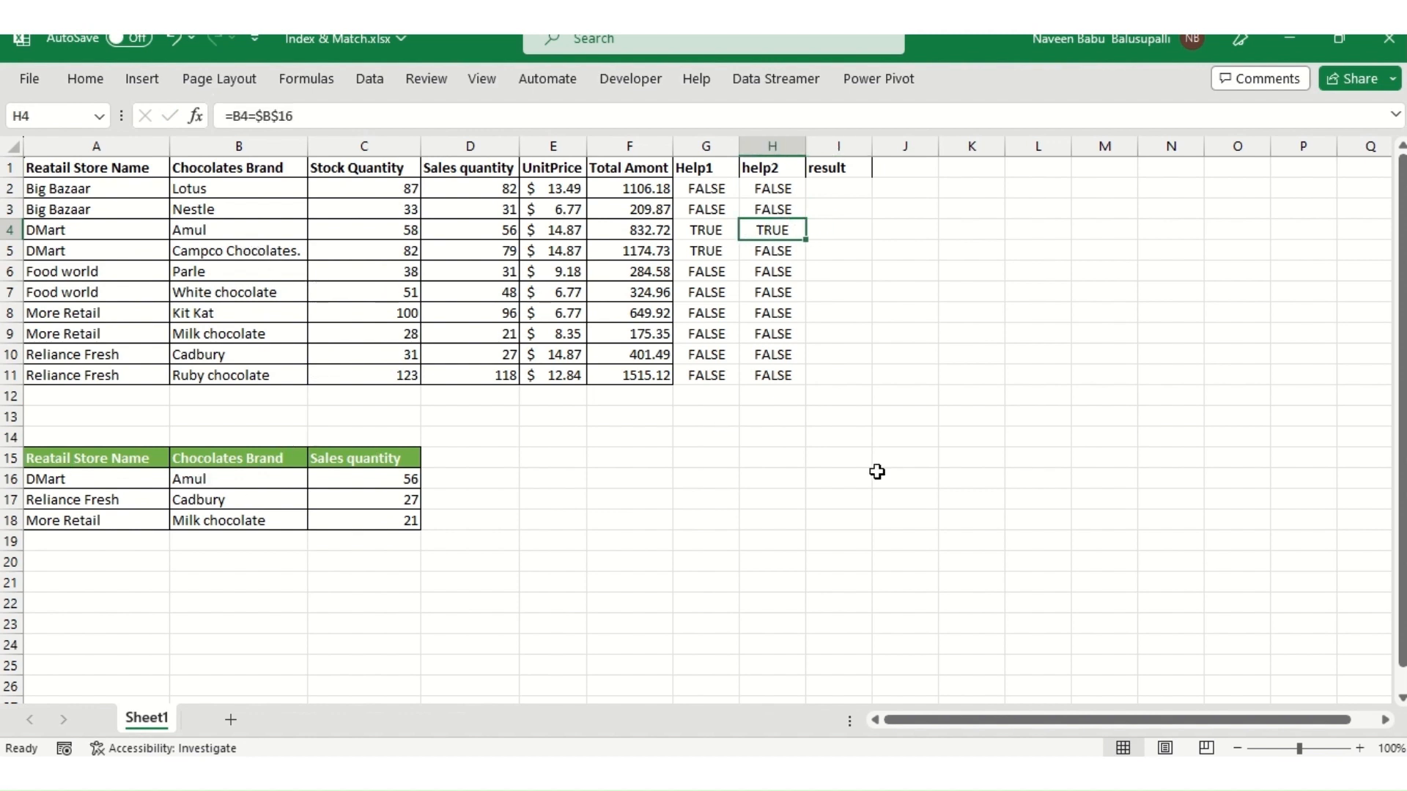
key(Right)
key(Up)
key(Left)
key(Down)
key(F2)
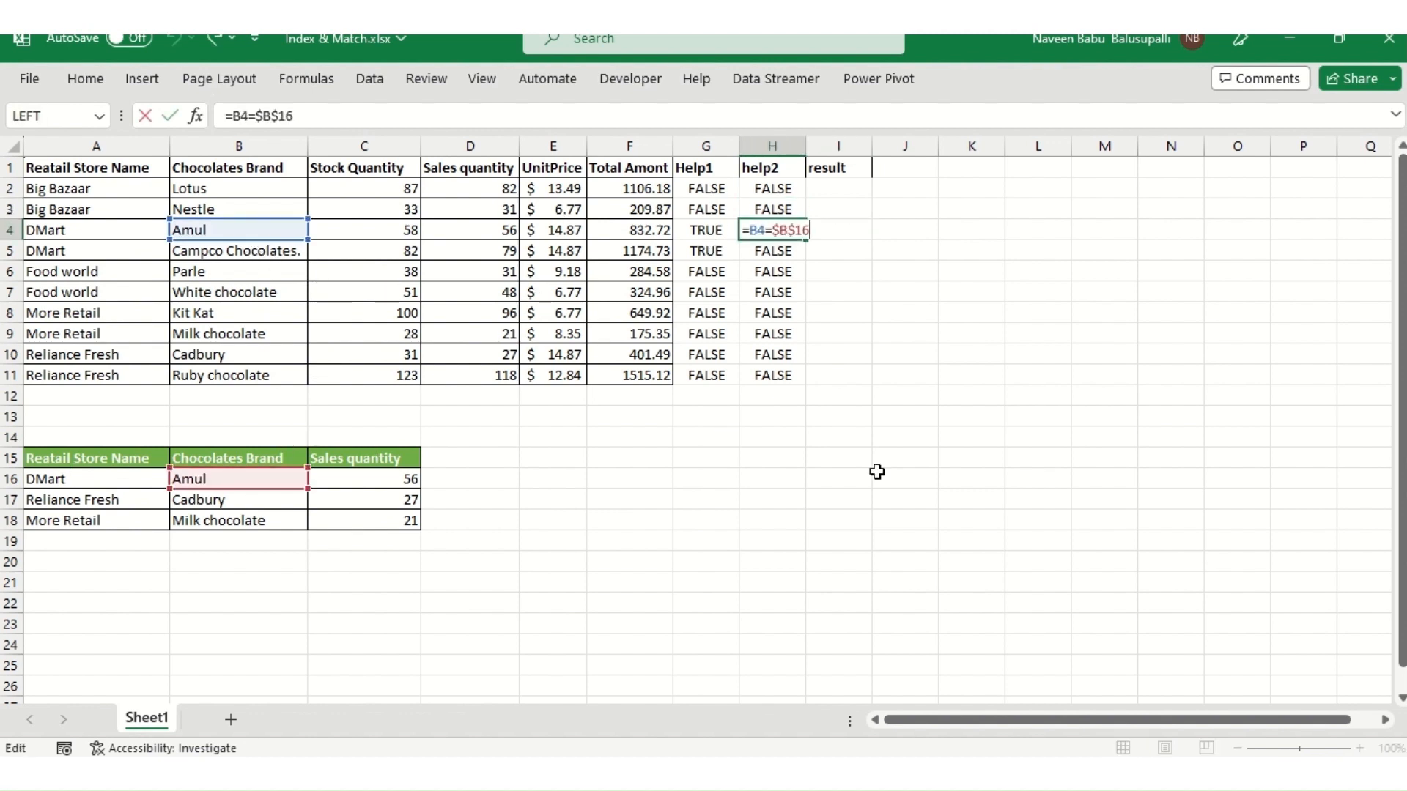
key(Escape)
- In I2, multiply the Help1 and help2 values with the formula =G2*H2
key(Up)
key(Right)
key(Up)
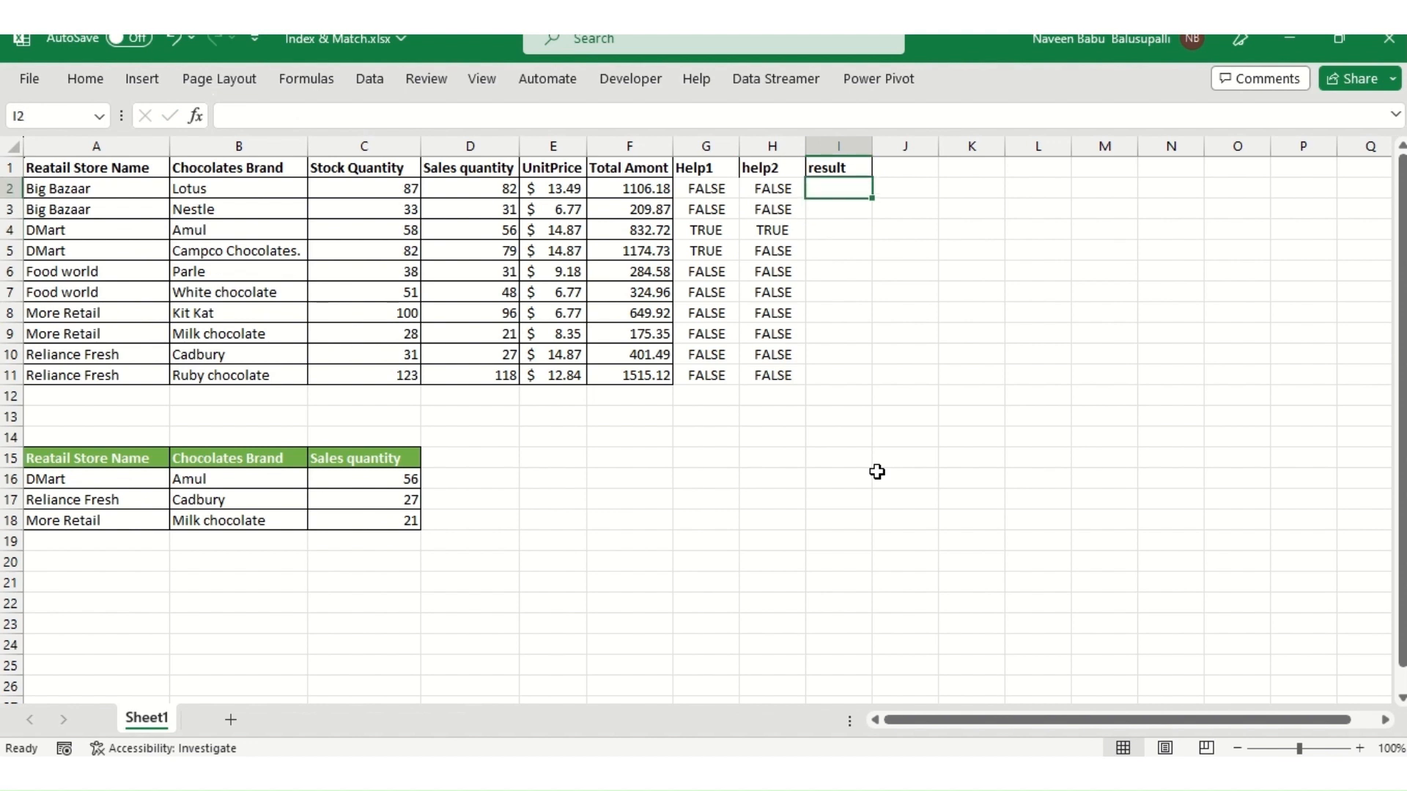
text(=)
key(Left)
key(Left)
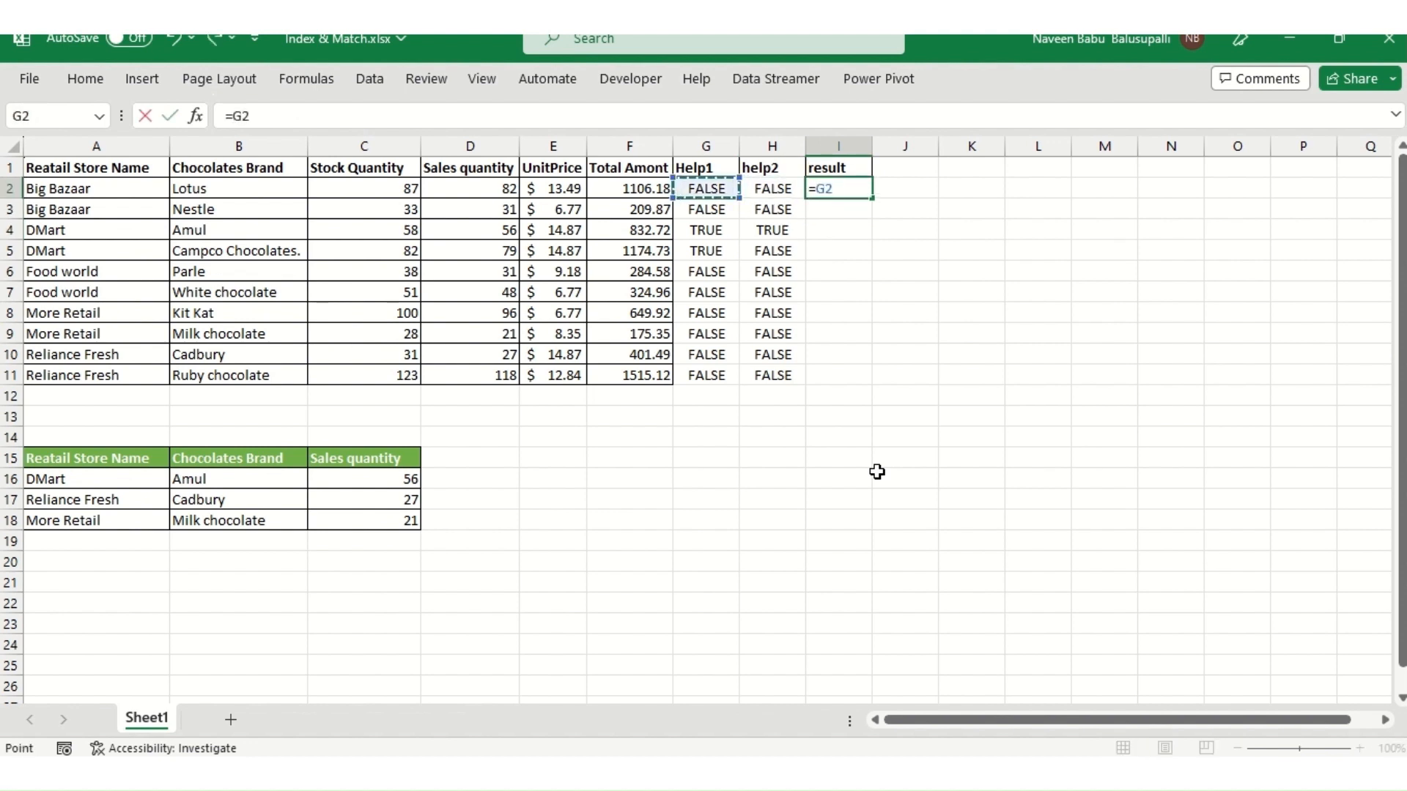
text(*)
key(Left)
key(Return)
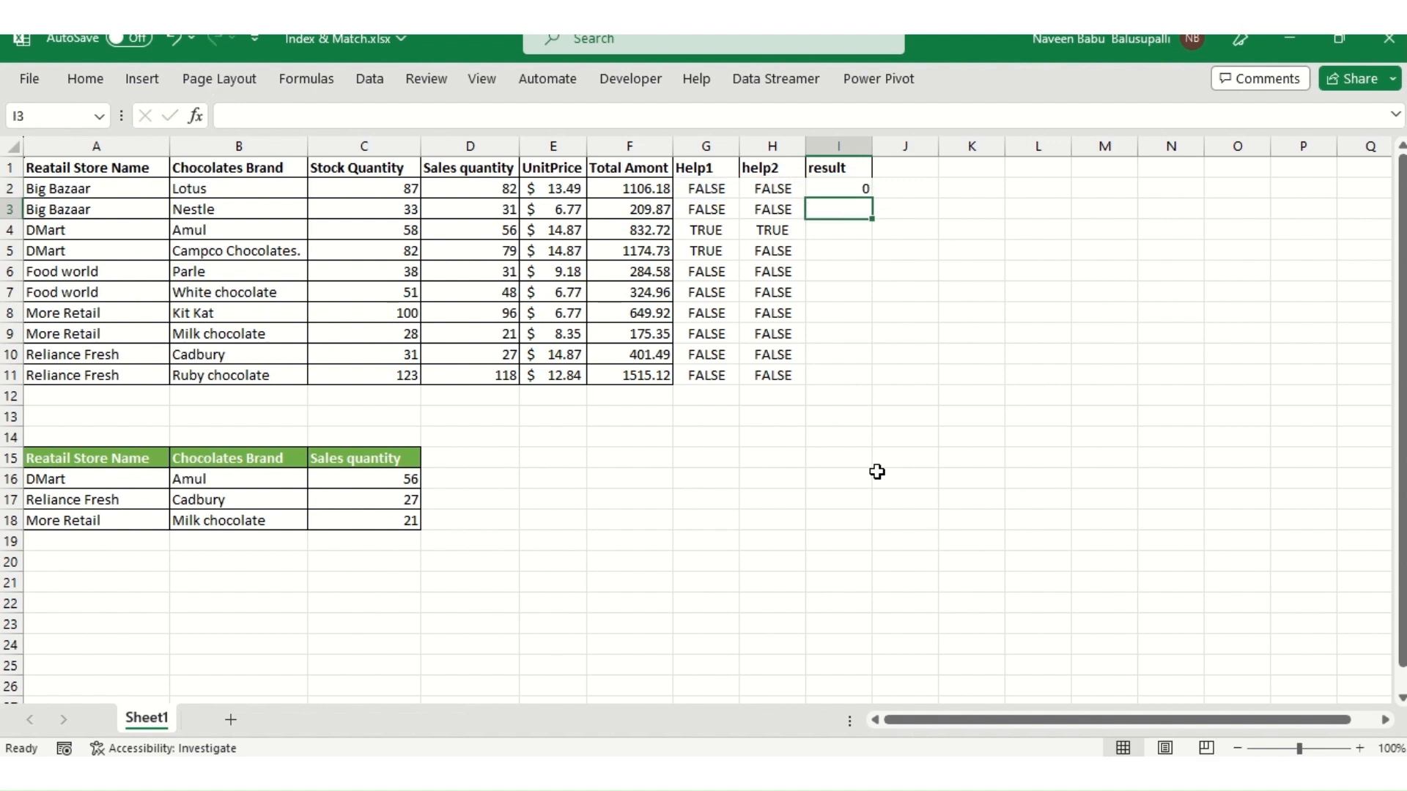
- Fill the result formula down through I11
key(Up)
key(Left)
key(Down)
key(Right)
key(Left)
key(ctrl+Down)
key(Right)
key(ctrl+shift+Up)
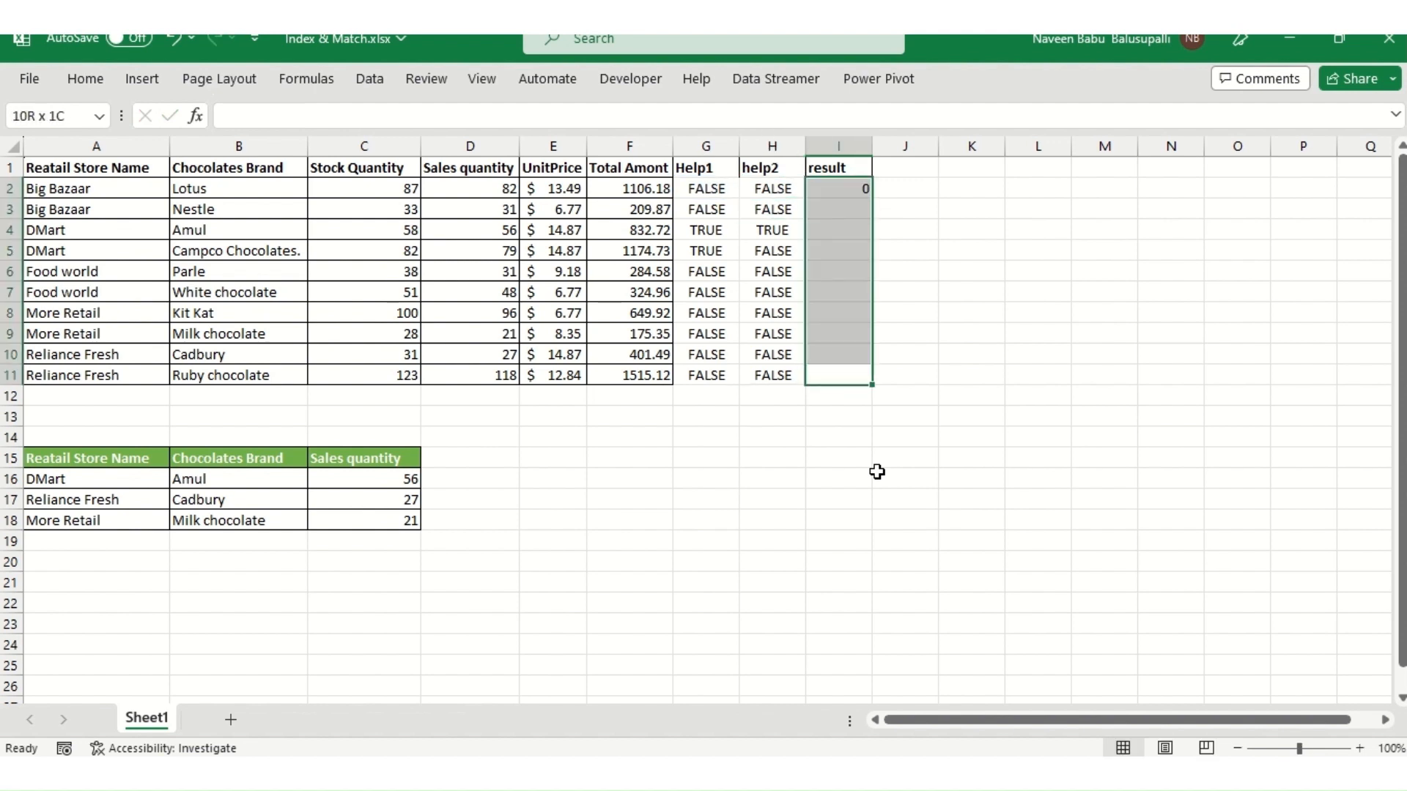
key(ctrl+d)
- Review the result column values against the two helper columns
key(ctrl+Up)
key(Down)
key(Down)
key(Down)
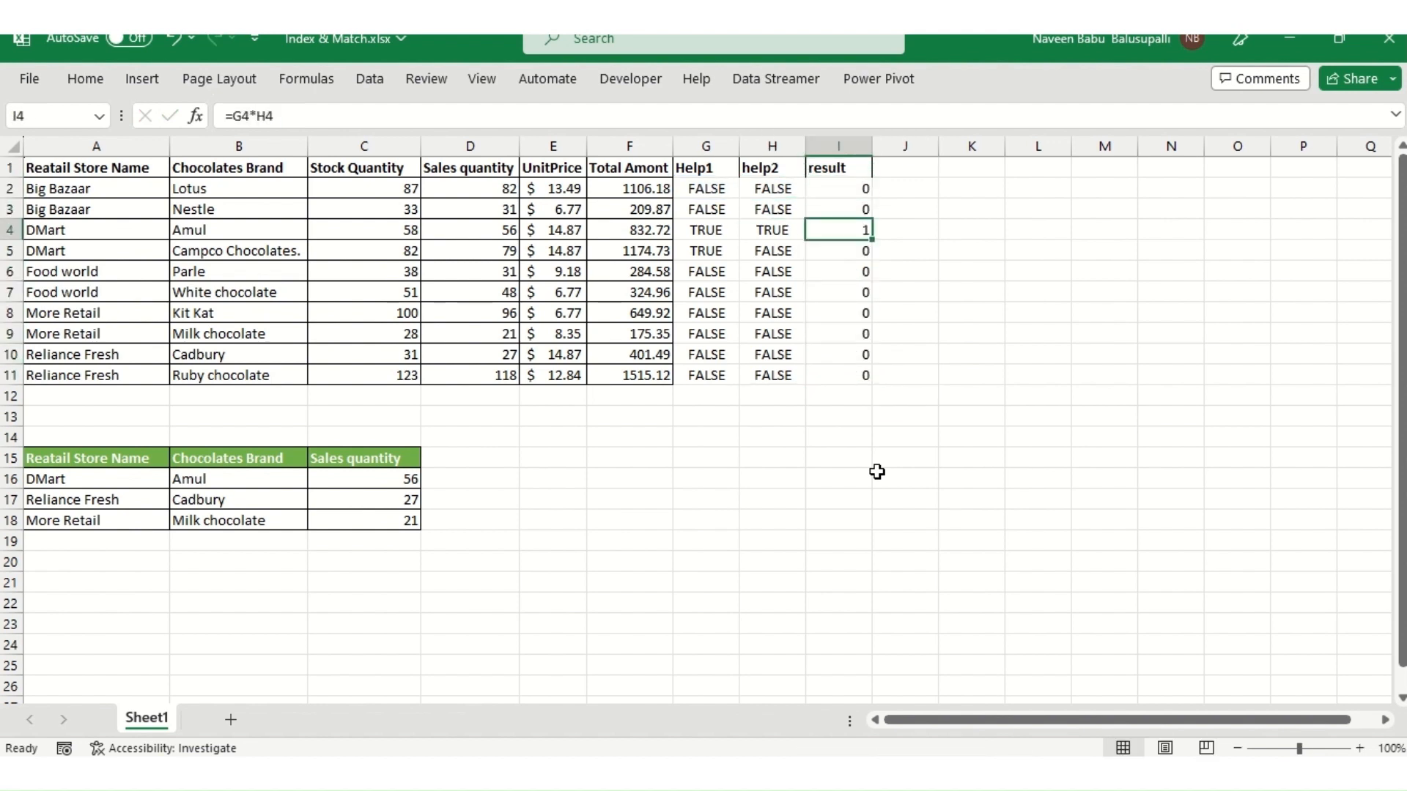
key(Left)
key(Left)
key(Right)
key(Right)
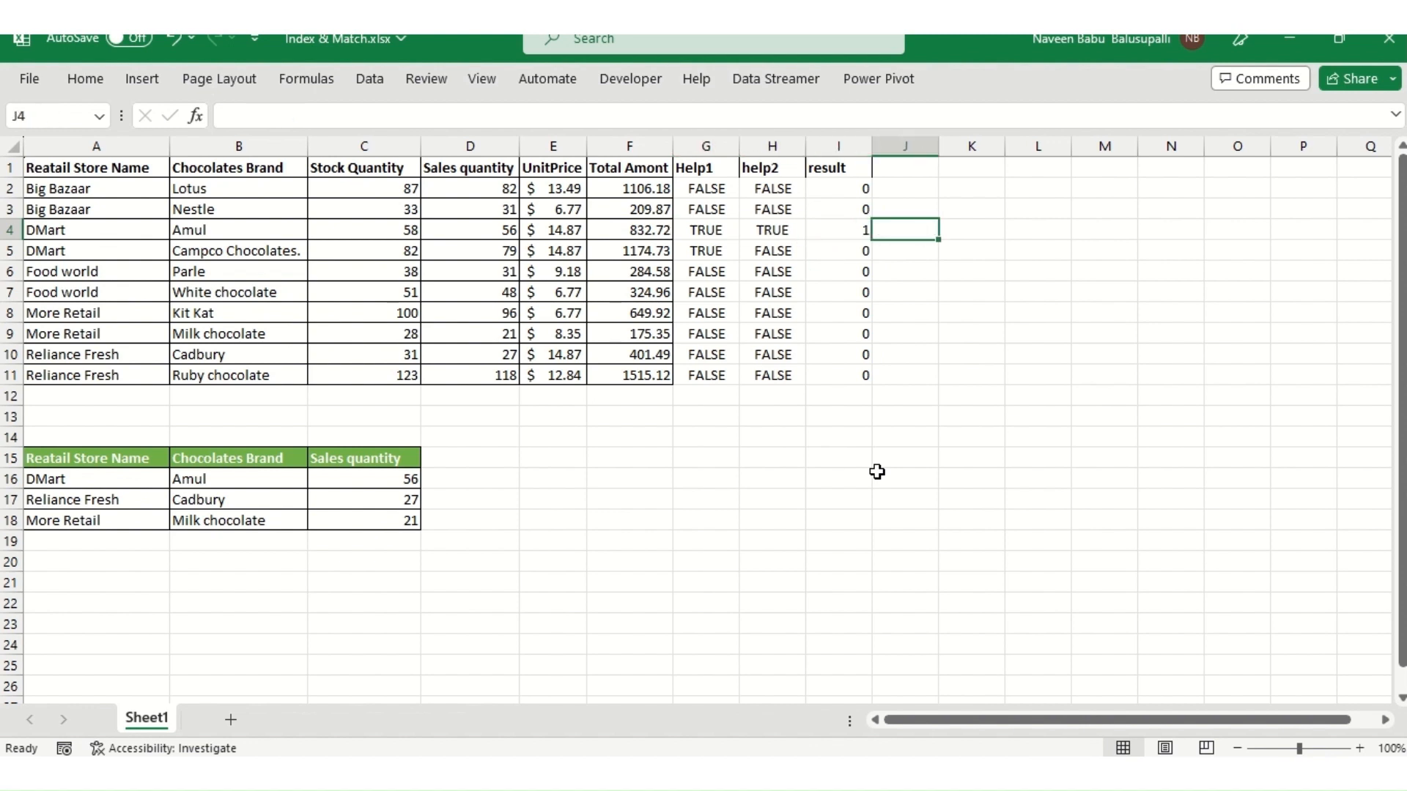
- Open the C16 formula, evaluate the combined condition array inside MATCH, and undo the evaluation
key(F2)
key(Escape)
key(Left)
key(Left)
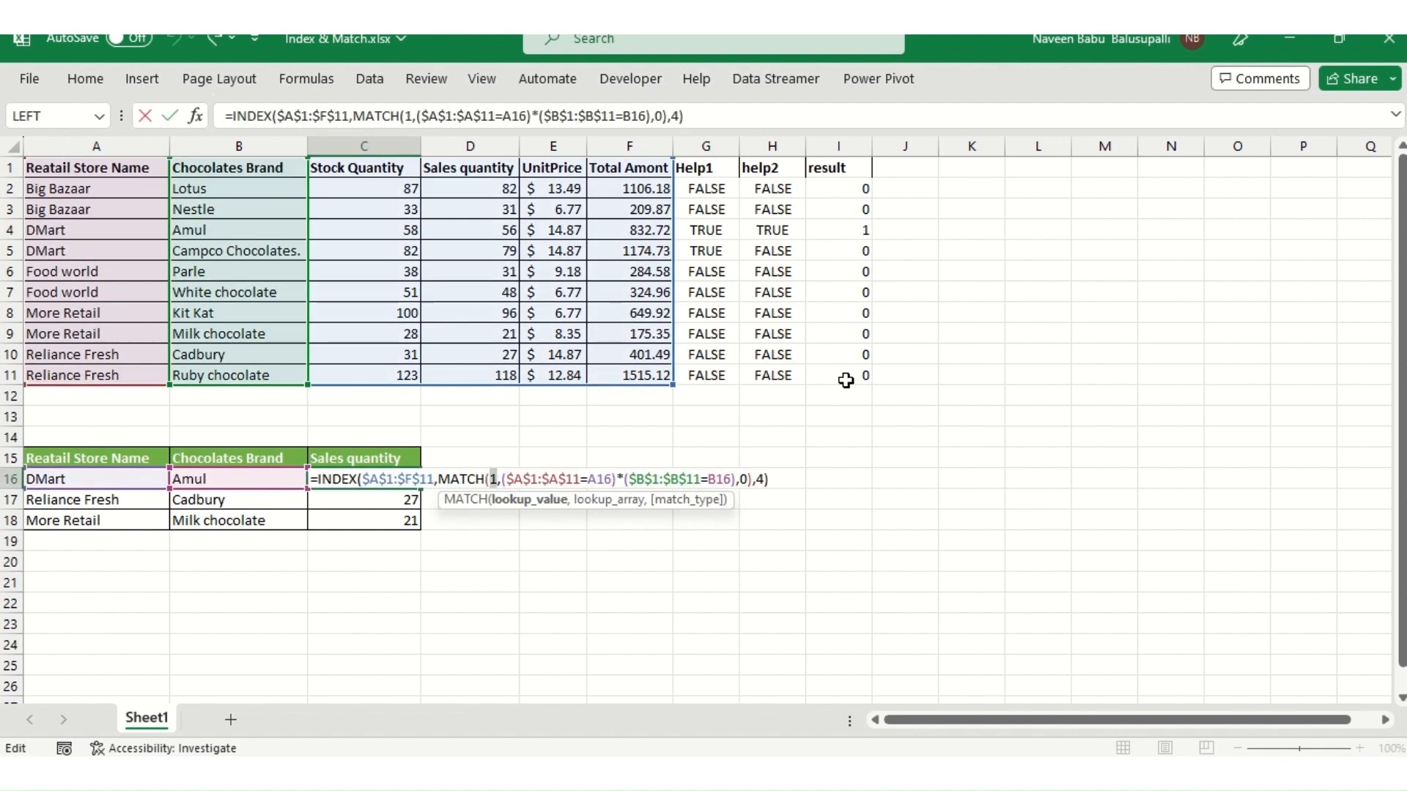
key(Right)
key(Right)
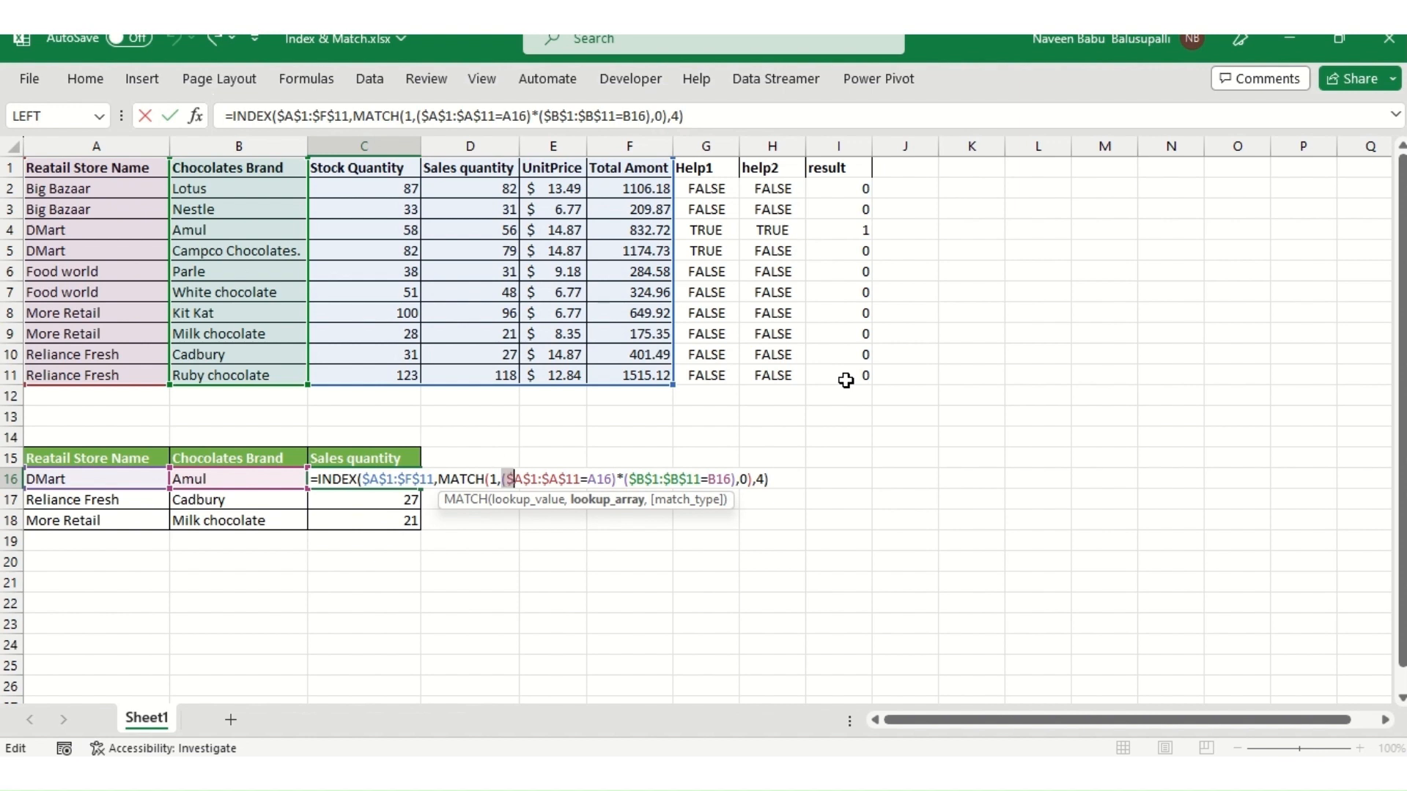
key(shift+Right)
key(shift+Right)
key(shift+Right)
key(shift+Right)
key(shift+Right)
key(shift+Right)
key(shift+Right)
key(shift+Right)
key(shift+Right)
key(shift+Right)
key(shift+Right)
key(shift+Right)
key(shift+Right)
key(shift+Right)
key(shift+Right)
key(shift+Right)
key(shift+Right)
key(shift+Right)
key(shift+Right)
key(shift+Right)
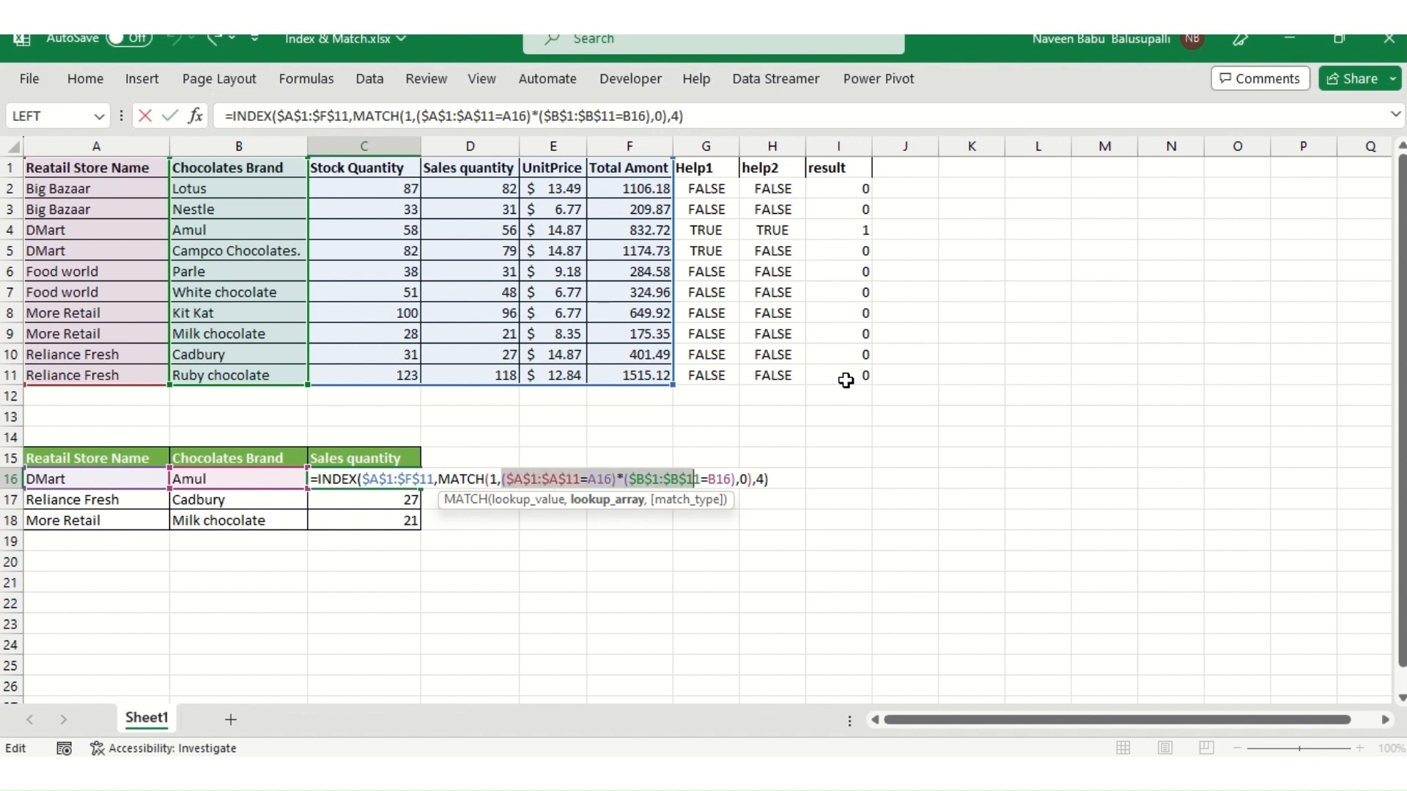
key(shift+Right)
key(shift+Right)
key(shift+Right)
key(shift+Right)
key(shift+Right)
key(shift+Right)
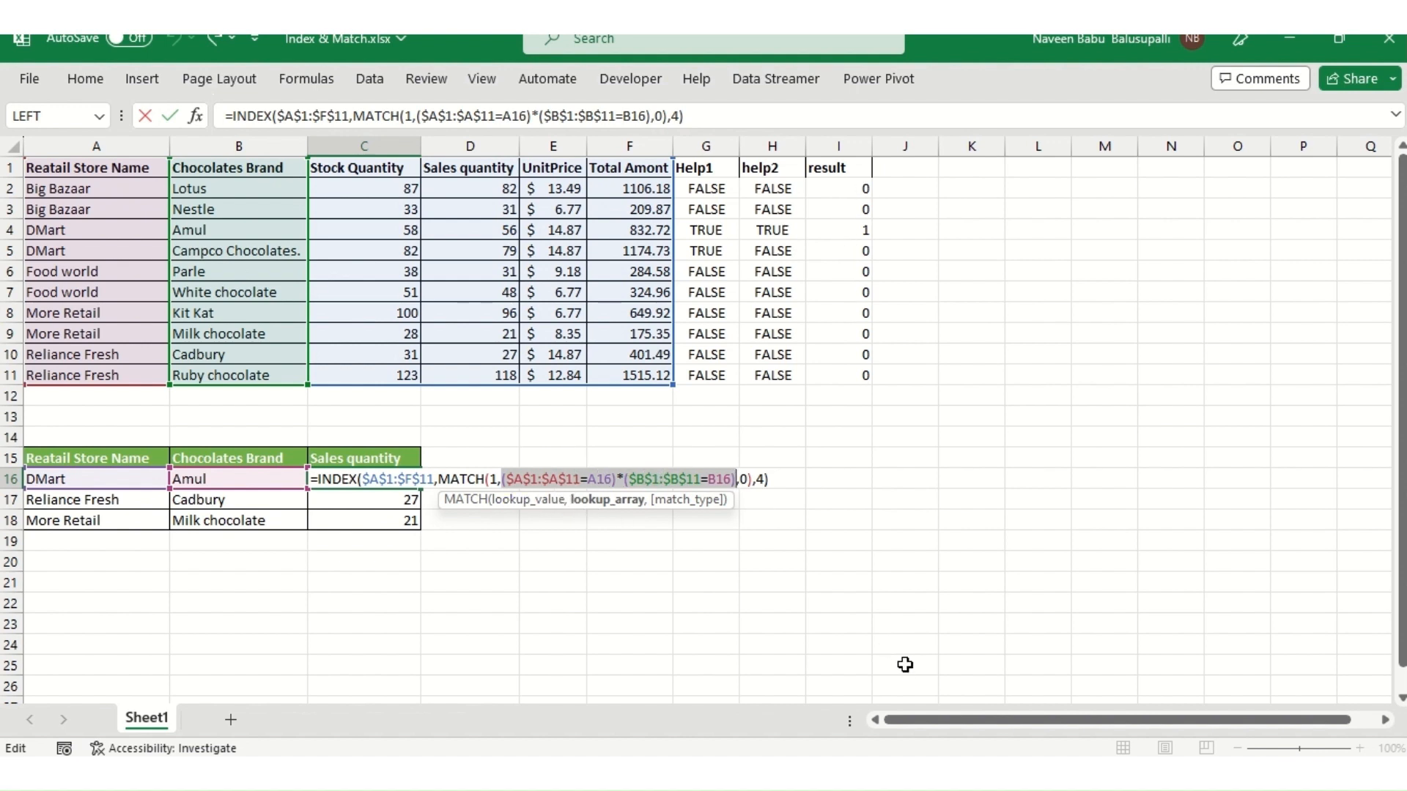
key(F9)
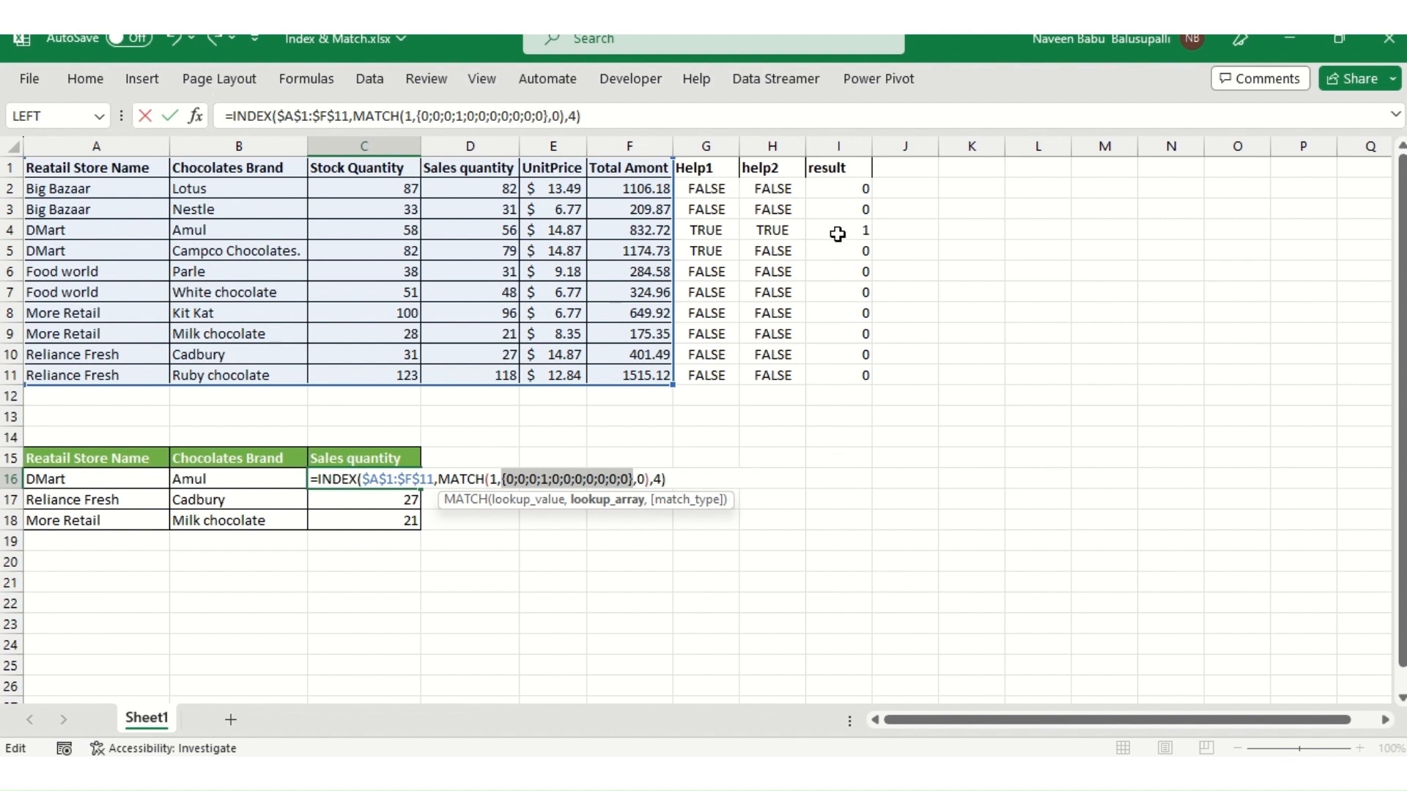
key(ctrl+z)
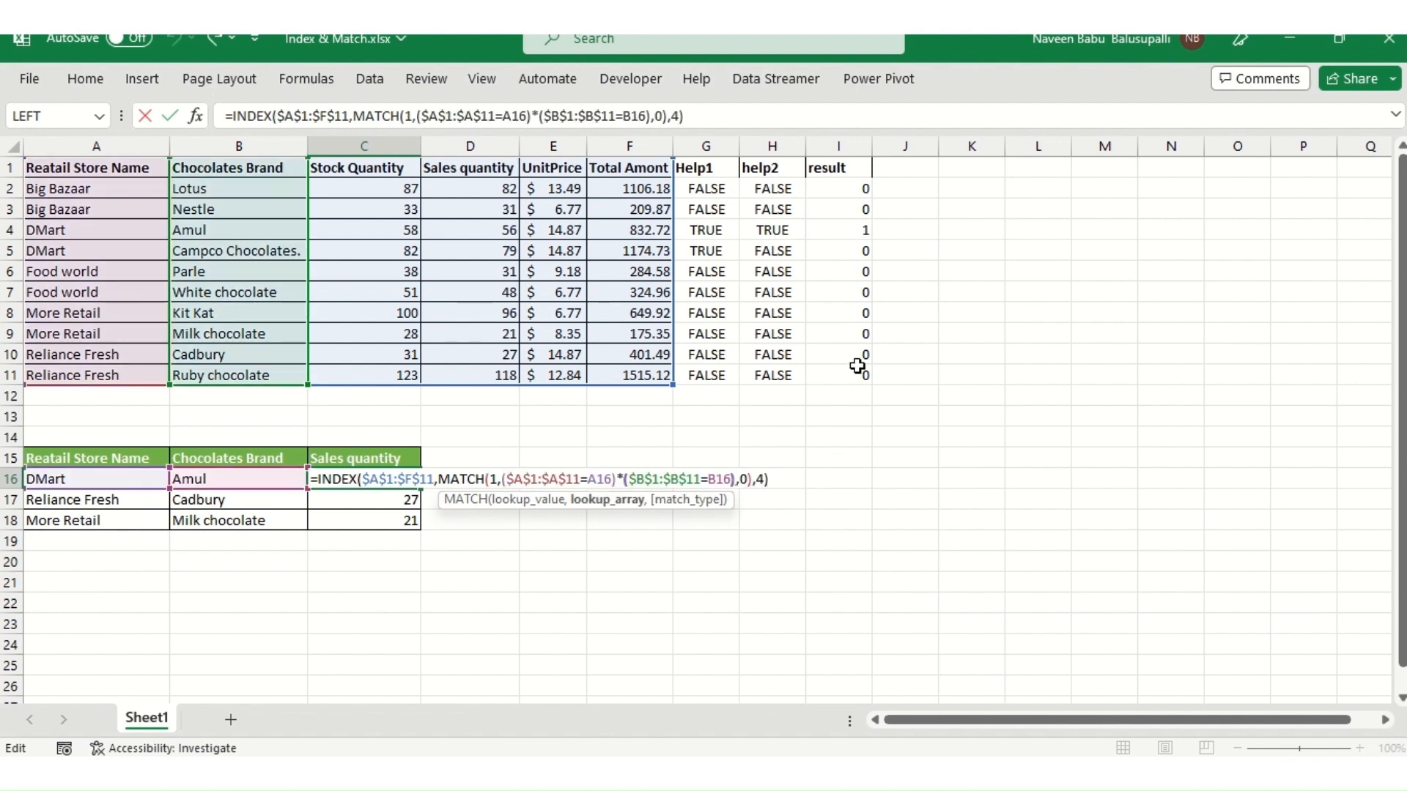
- Evaluate the MATCH portion of the C16 formula to its row number, restore it, and re-enter it as an array formula
key(shift+Left)
key(shift+Left)
key(shift+Left)
key(shift+Left)
key(shift+Left)
key(shift+Left)
key(shift+Left)
key(shift+Left)
key(shift+Left)
key(shift+Left)
key(shift+Left)
key(shift+Left)
key(shift+Left)
key(shift+Left)
key(shift+Left)
key(shift+Left)
key(shift+Left)
key(shift+Left)
key(shift+Left)
key(shift+Left)
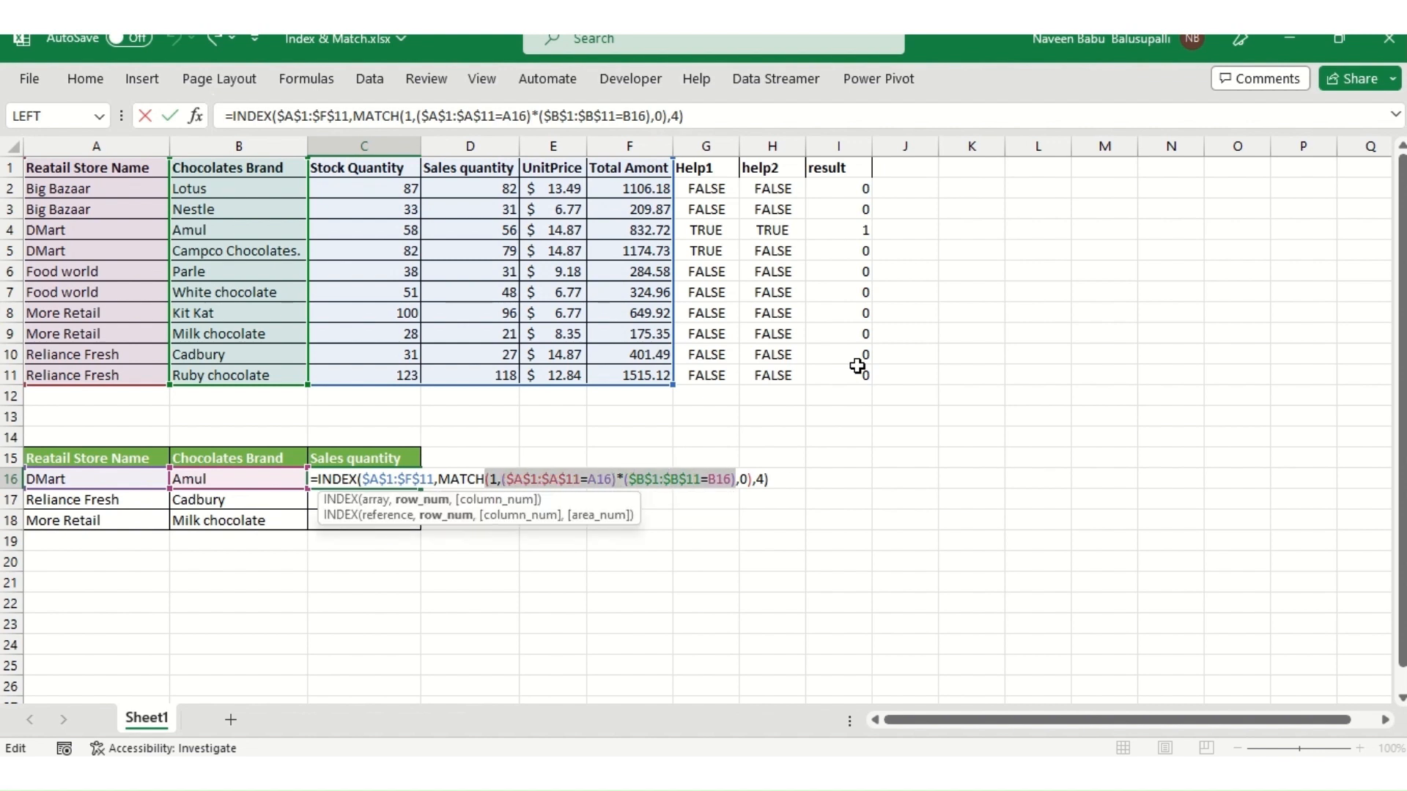
key(shift+Left)
key(shift+Left)
key(shift+Right)
key(shift+Right)
key(shift+Right)
key(ctrl+c)
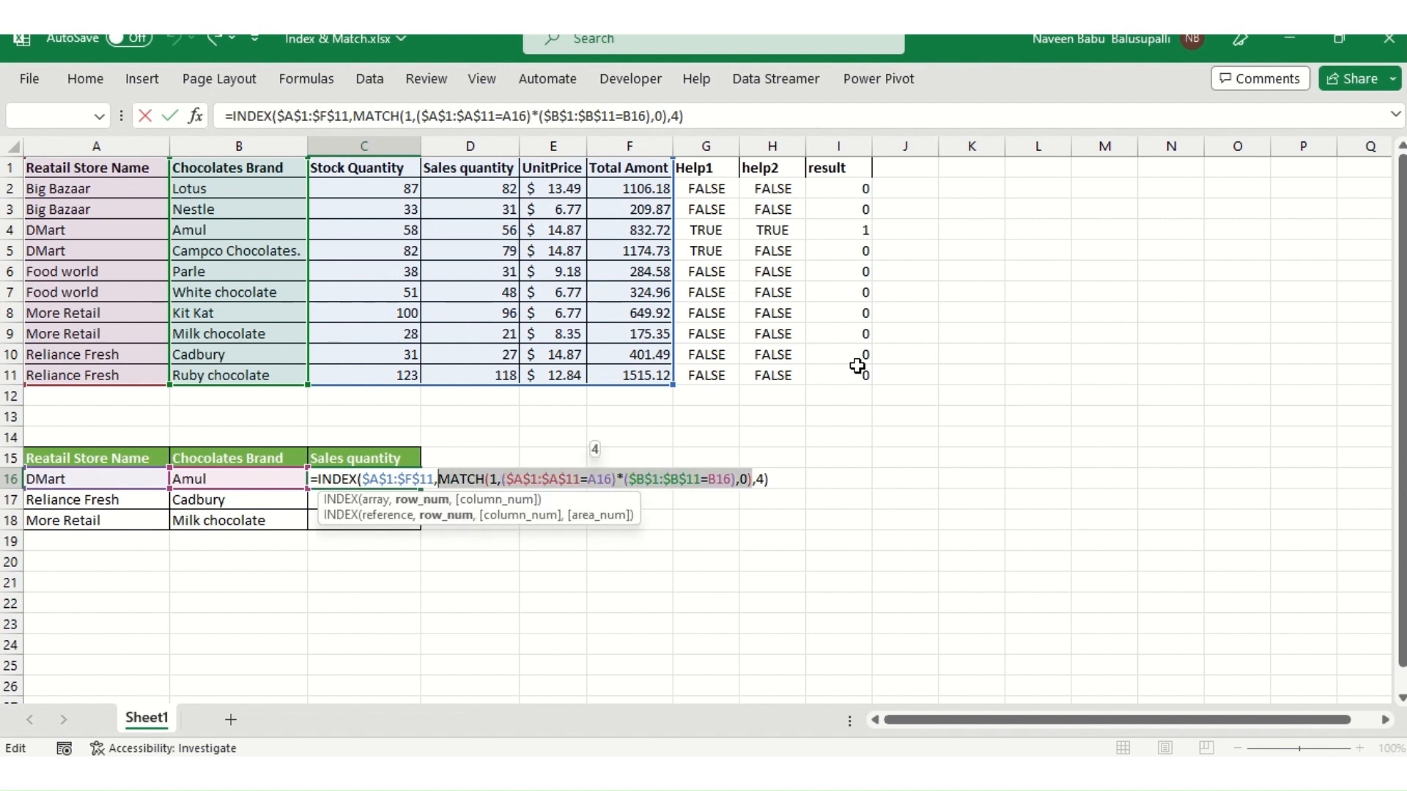
key(F9)
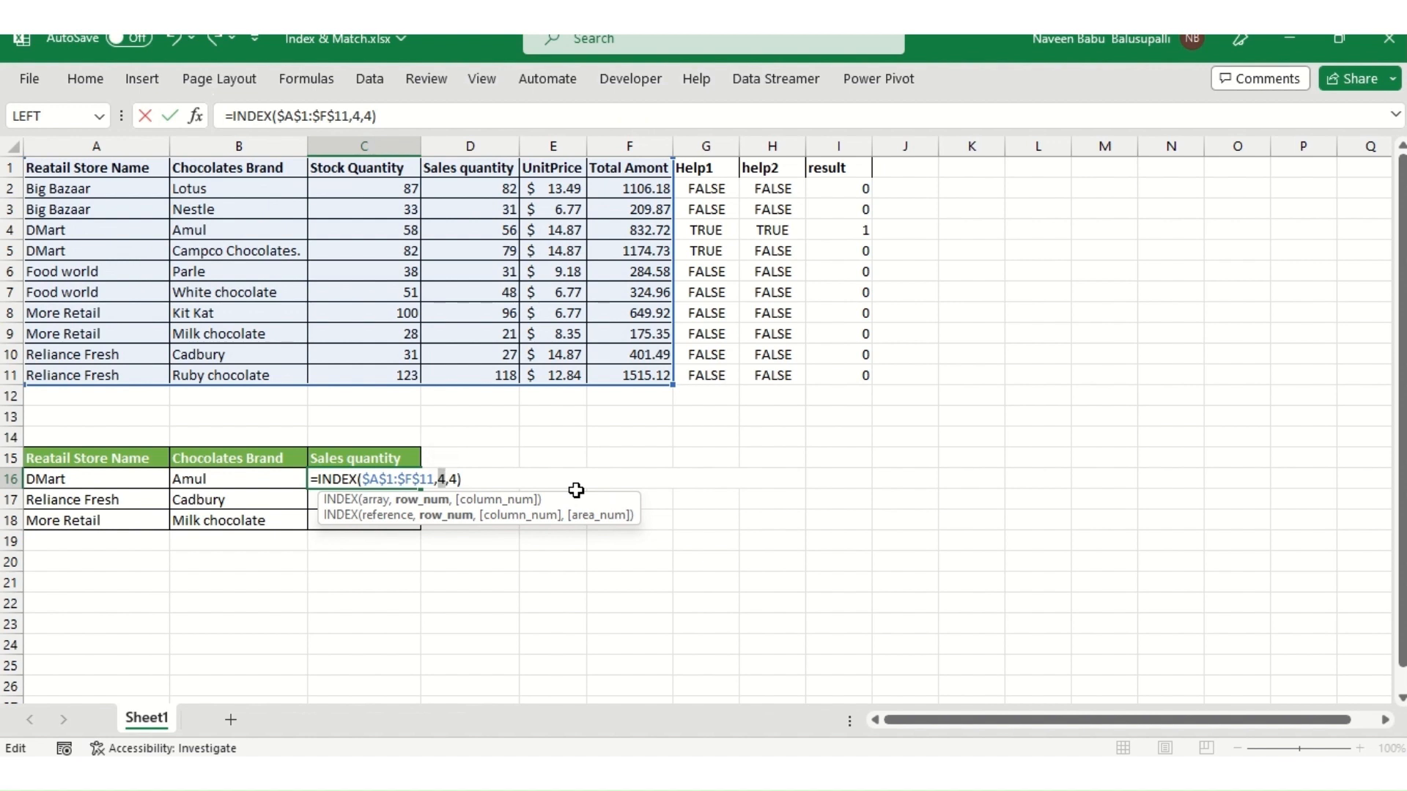
key(ctrl+v)
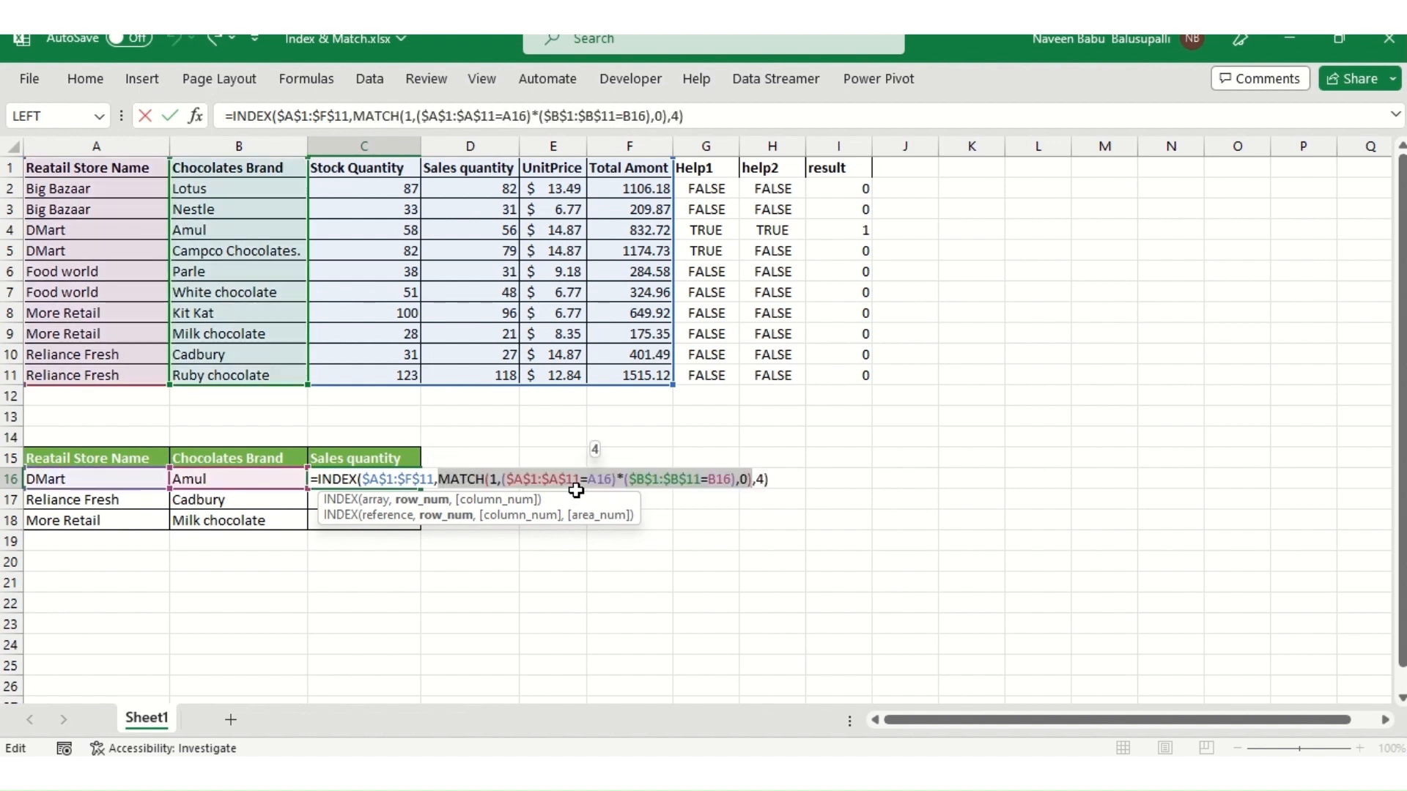
key(ctrl+shift+Return)
- Review the lookup results and formulas in C16 through C18
key(Down)
key(Up)
key(Down)
key(Up)
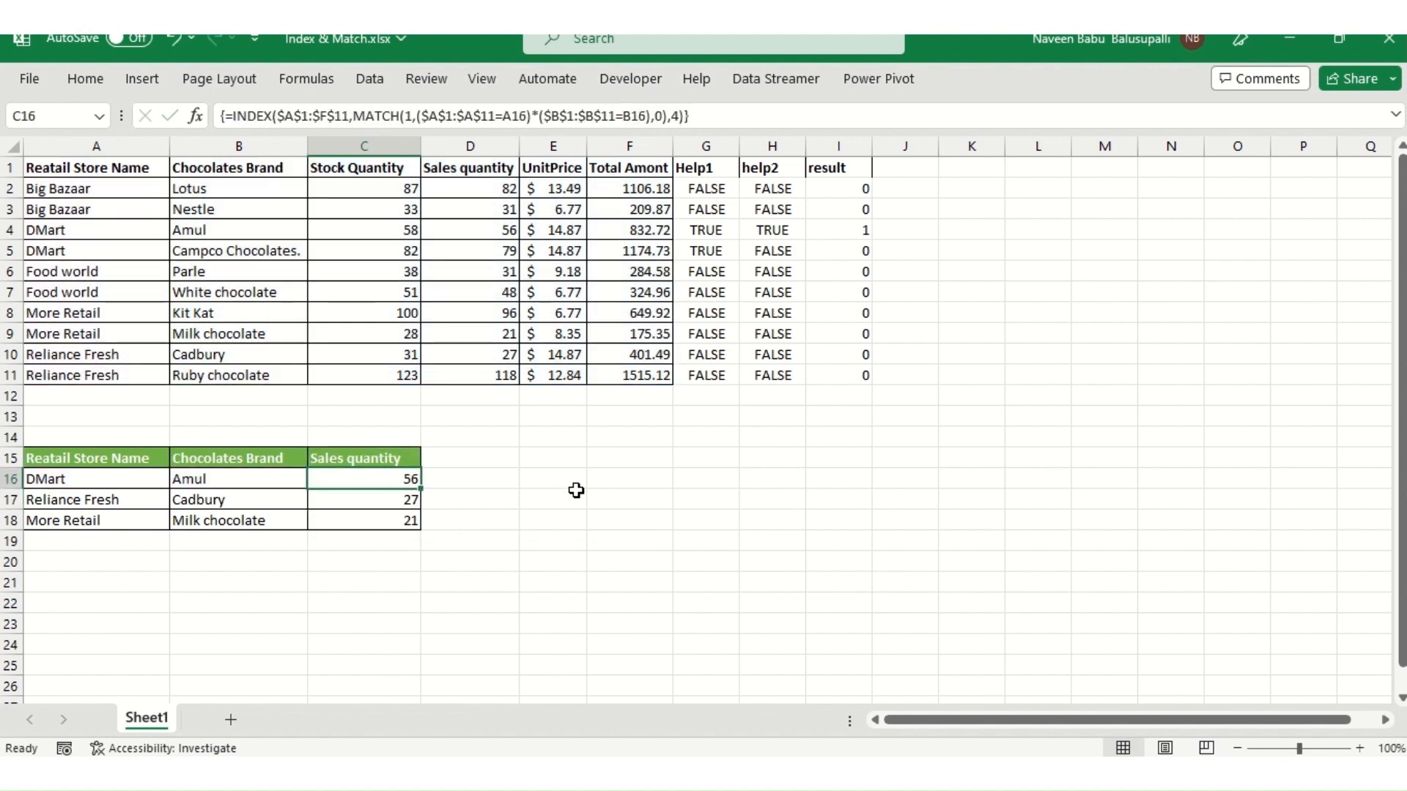
key(Up)
key(Down)
key(ctrl+shift+Down)
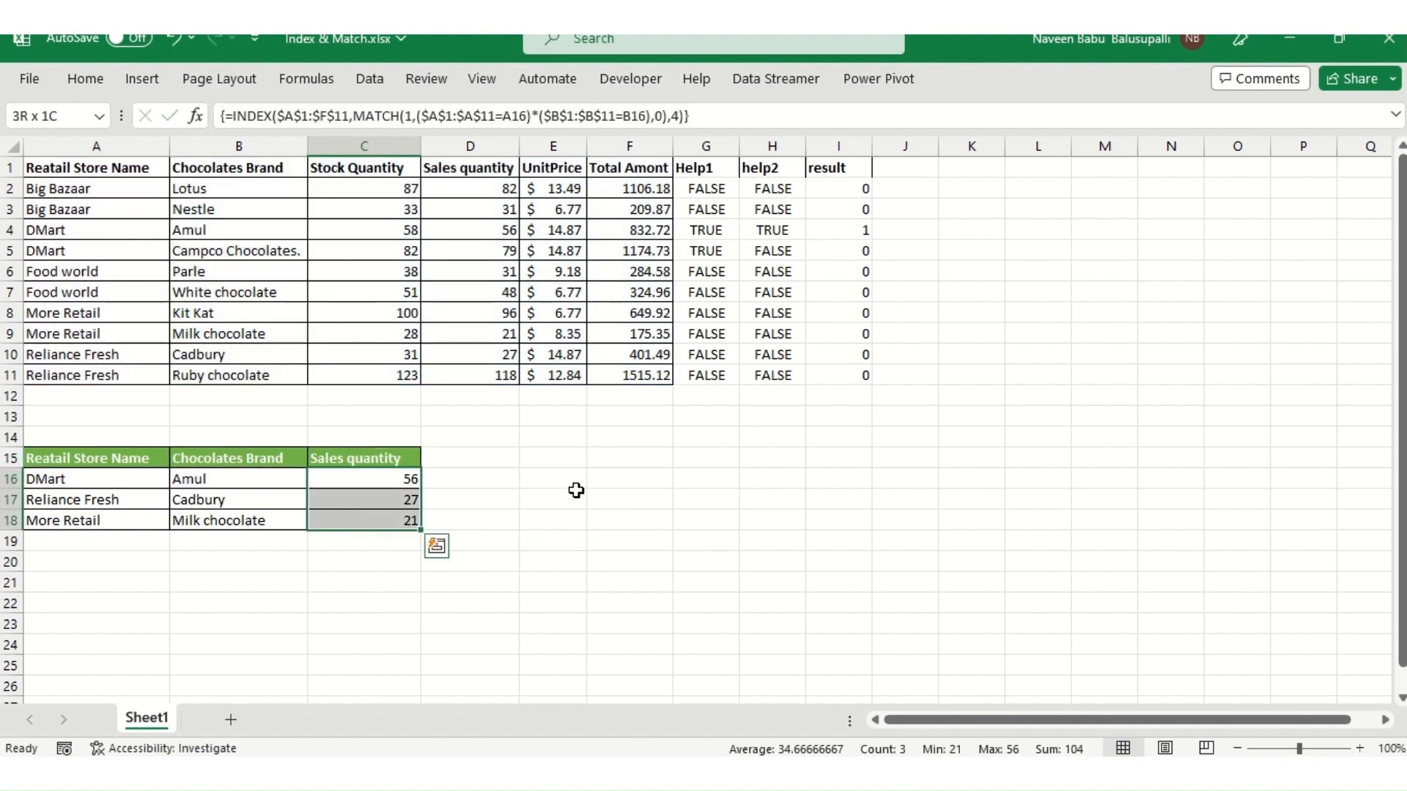
key(Up)
key(Down)
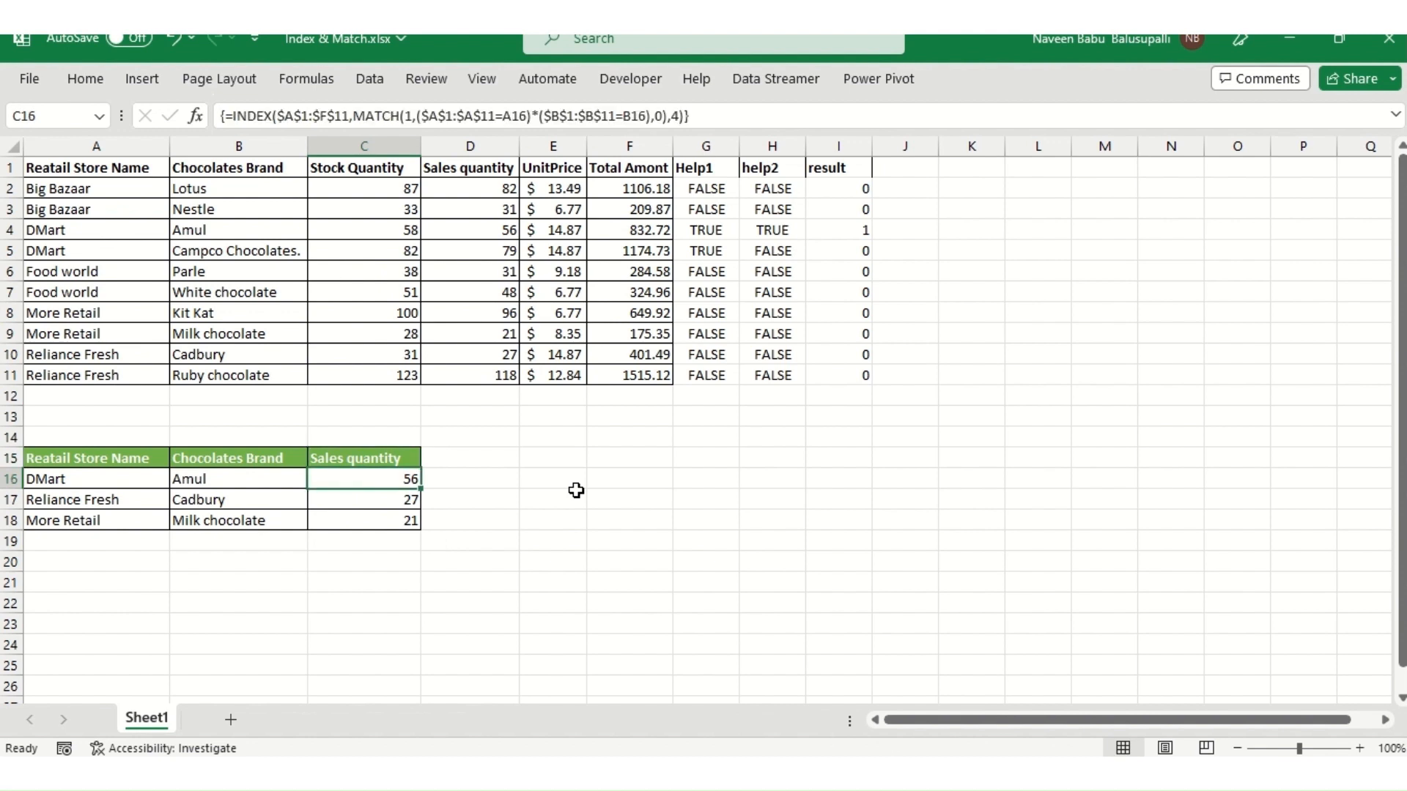
key(Down)
key(Up)
key(Up)
key(Down)
- In C16, start retyping the formula as =INDEX($A$1:$F$11,MATCH(1,( to begin the first condition
text(=)
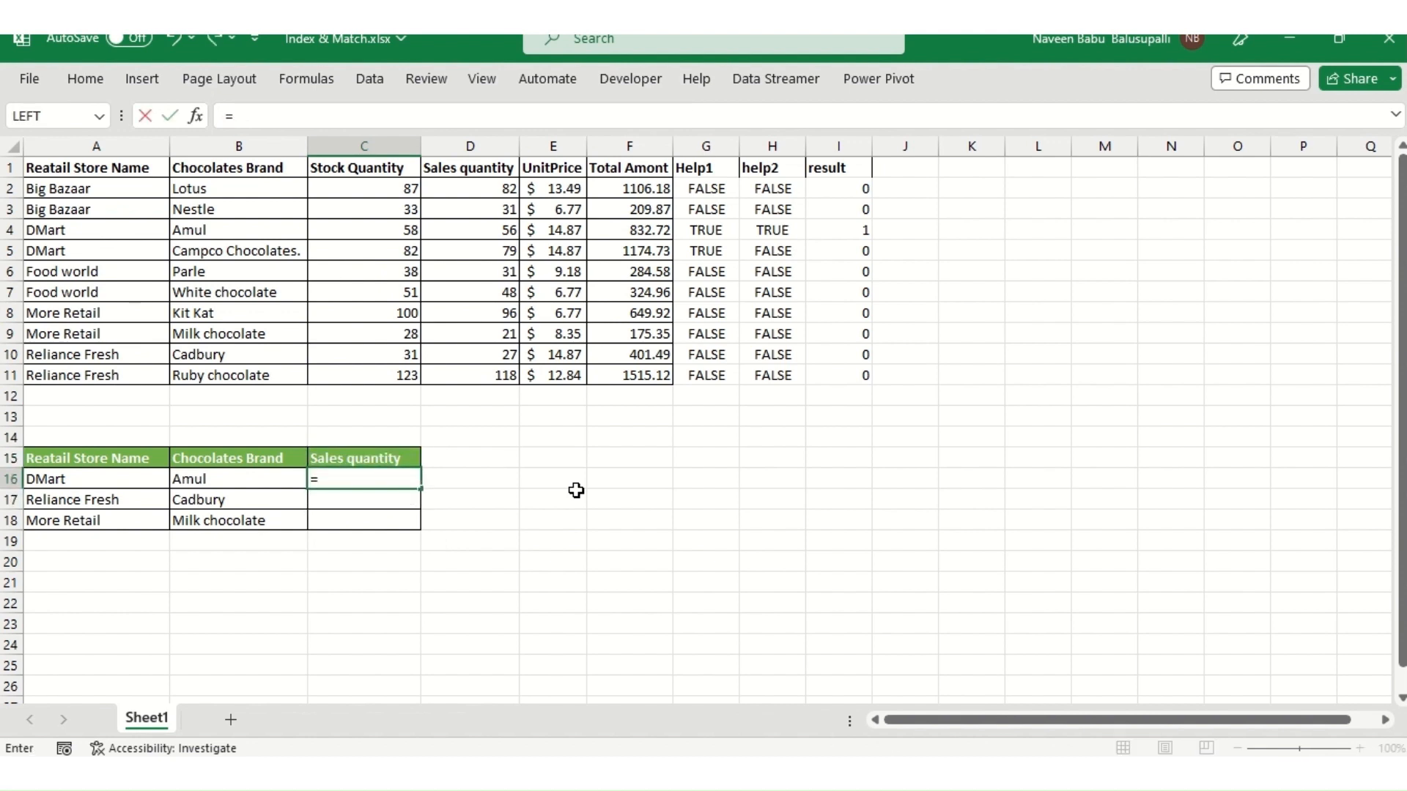
text(ind)
key(Tab)
text($A$1:$F$11,MATCH(1)
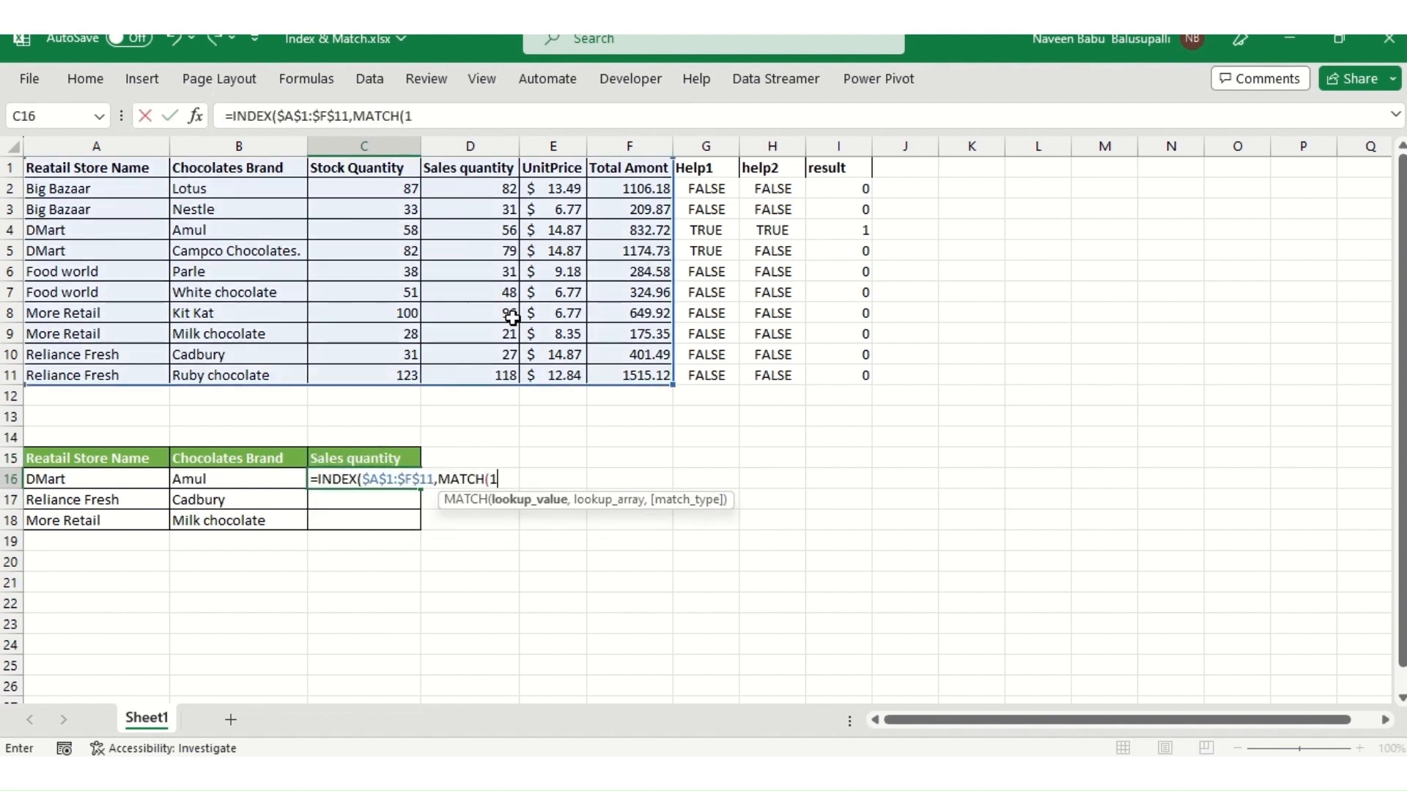
text(,)
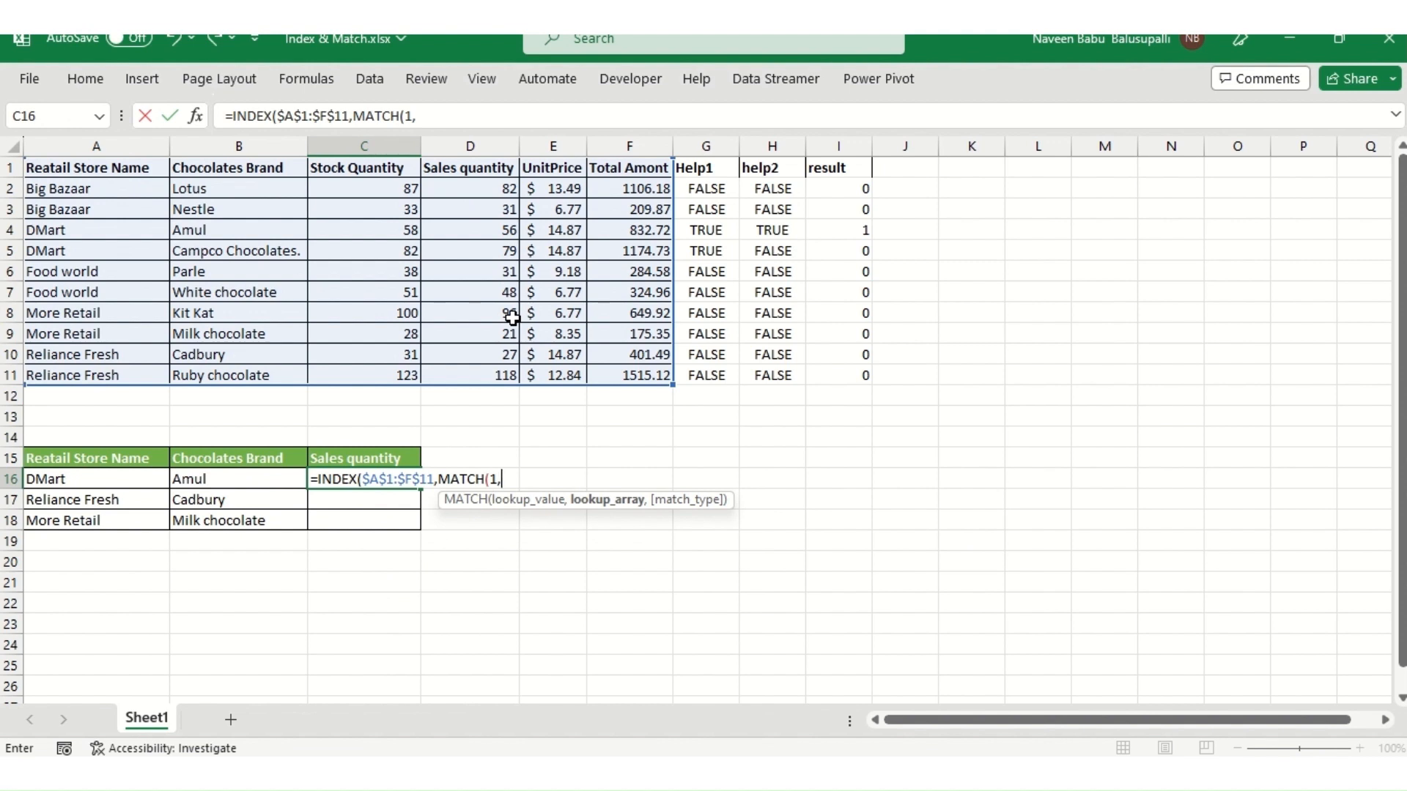
text(()
- Add the store-name condition $A$1:$A$11=A16 and close its parenthesis
click(99, 180)
key(Up)
key(ctrl+shift+Down)
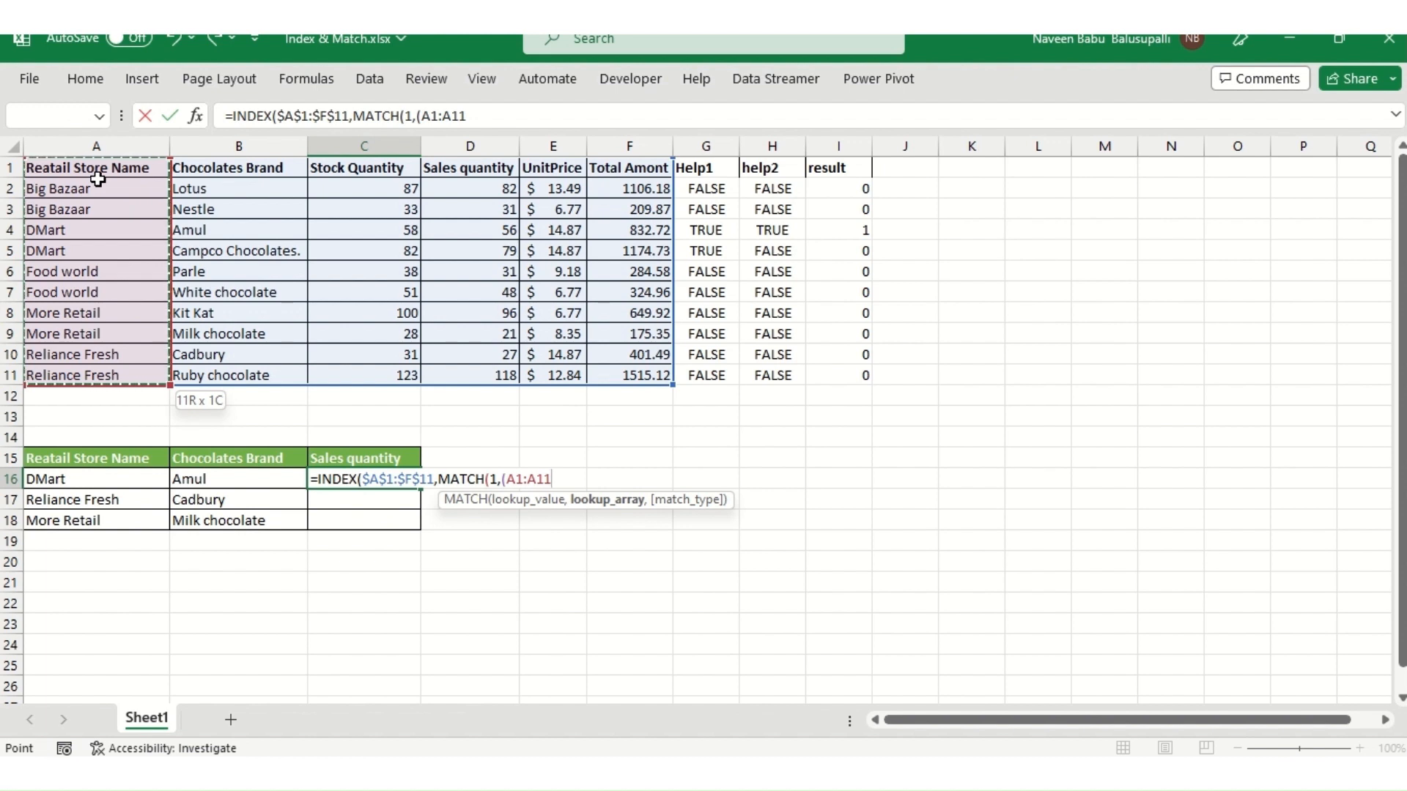
key(F4)
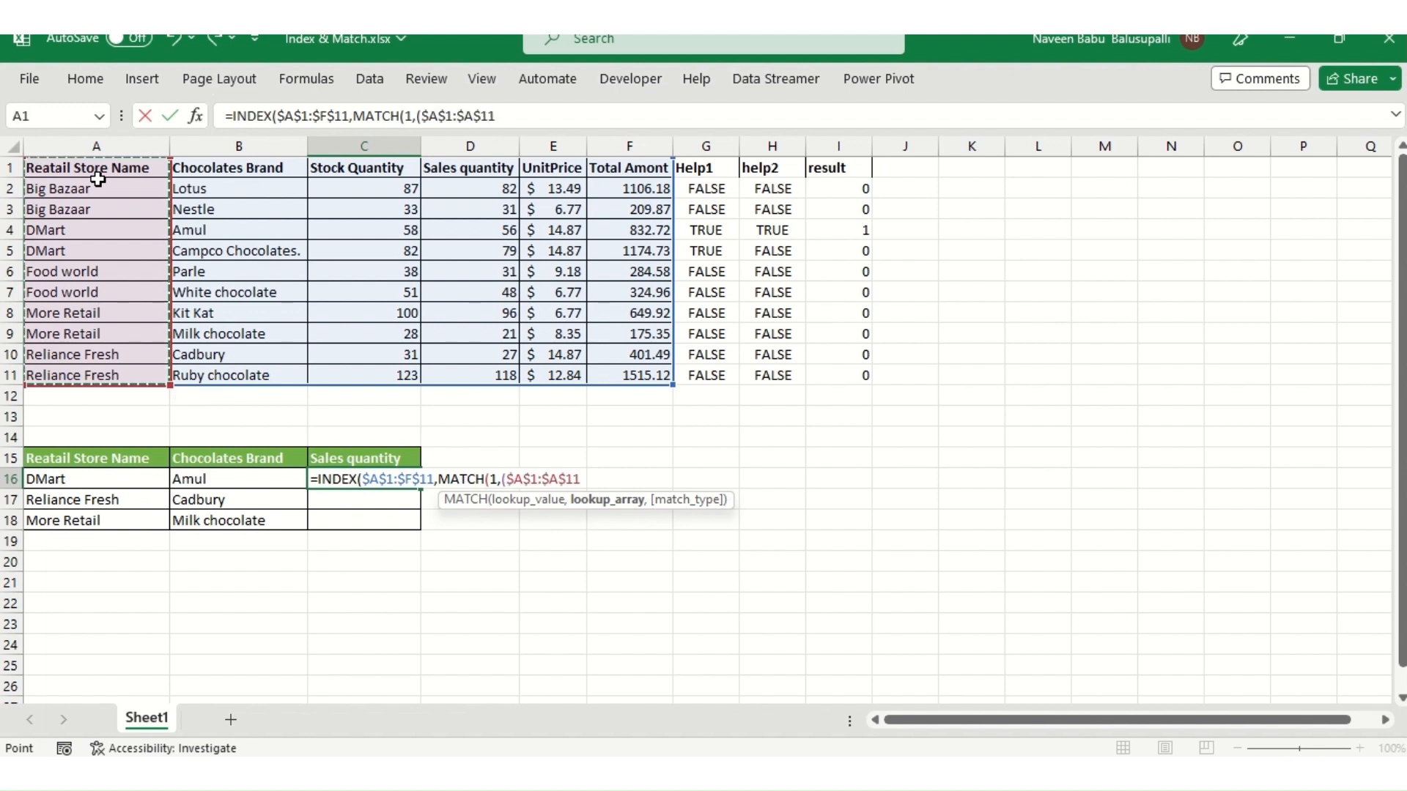
text(=)
key(Left)
key(Left)
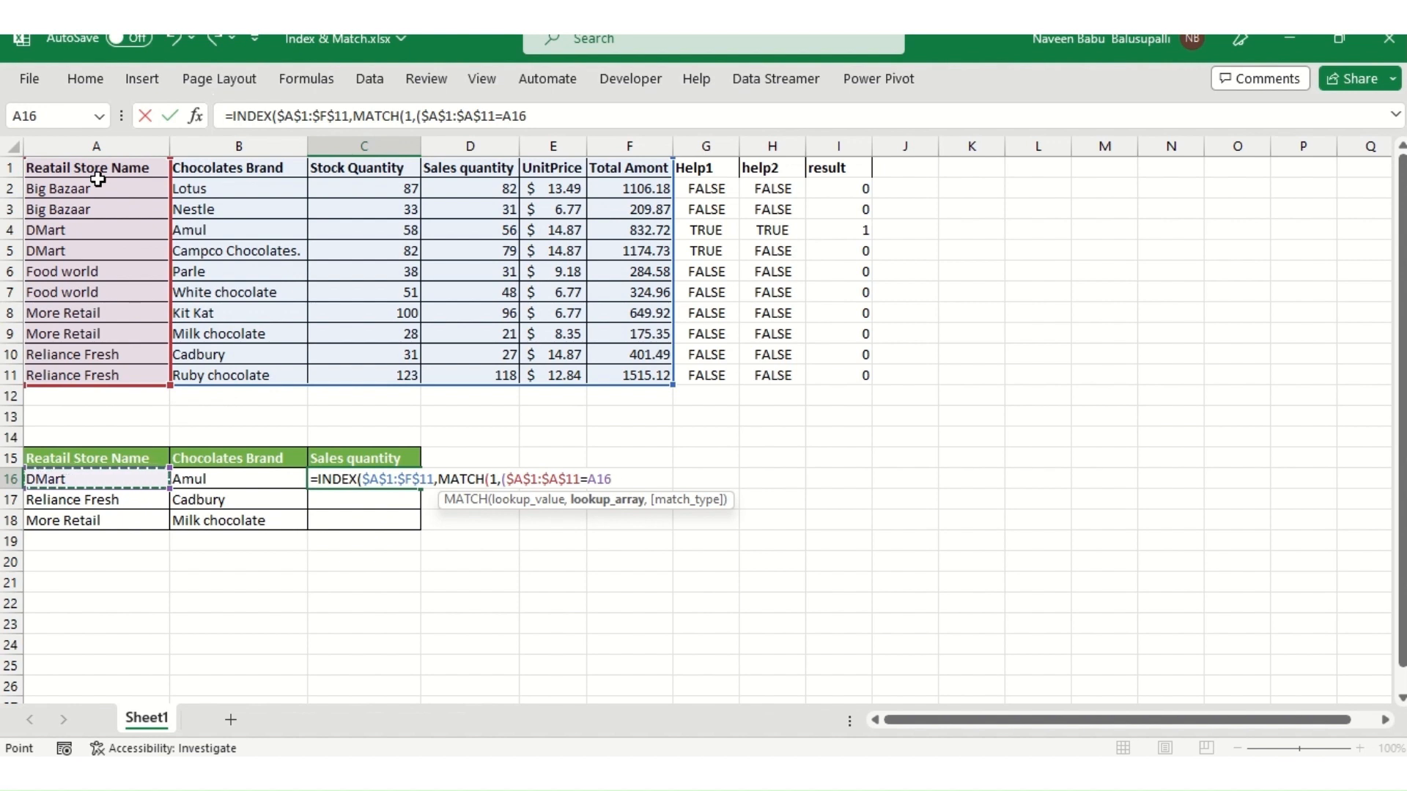
text())
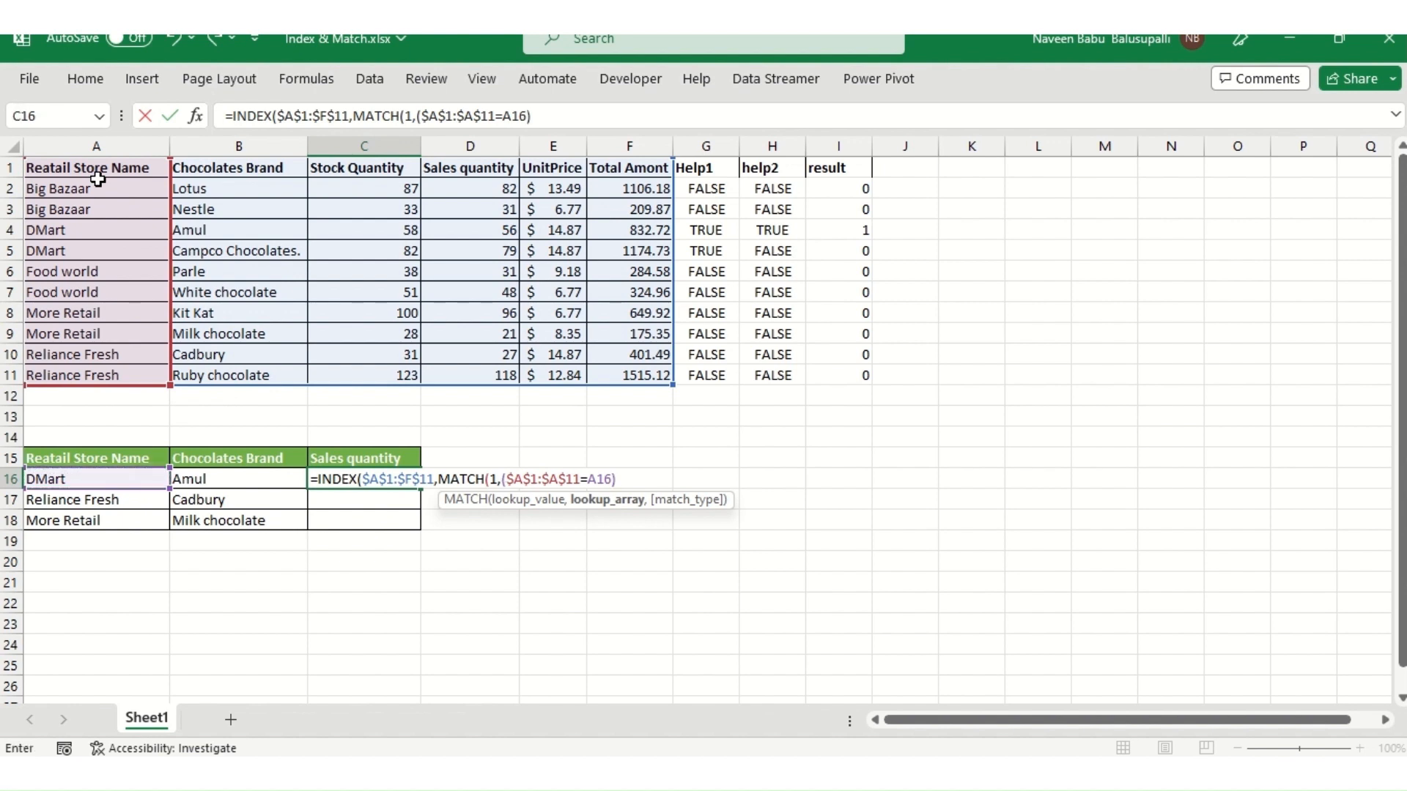
text(*()
- Multiply by the brand condition ($B$1:$B$11=B16) and add a comma for the match type
key(Up)
key(Up)
key(Up)
key(Left)
key(ctrl+Up)
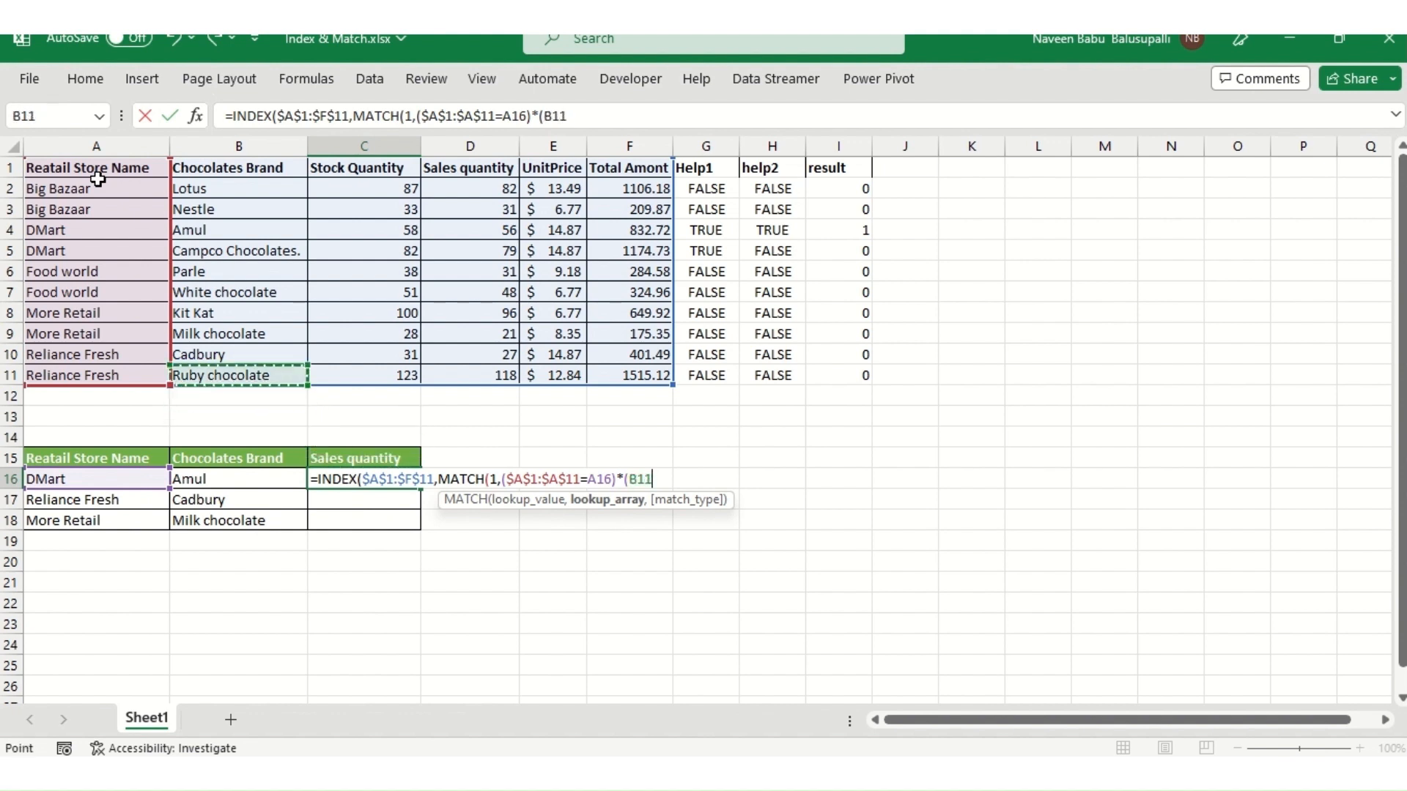
key(ctrl+Up)
key(ctrl+shift+Down)
key(F4)
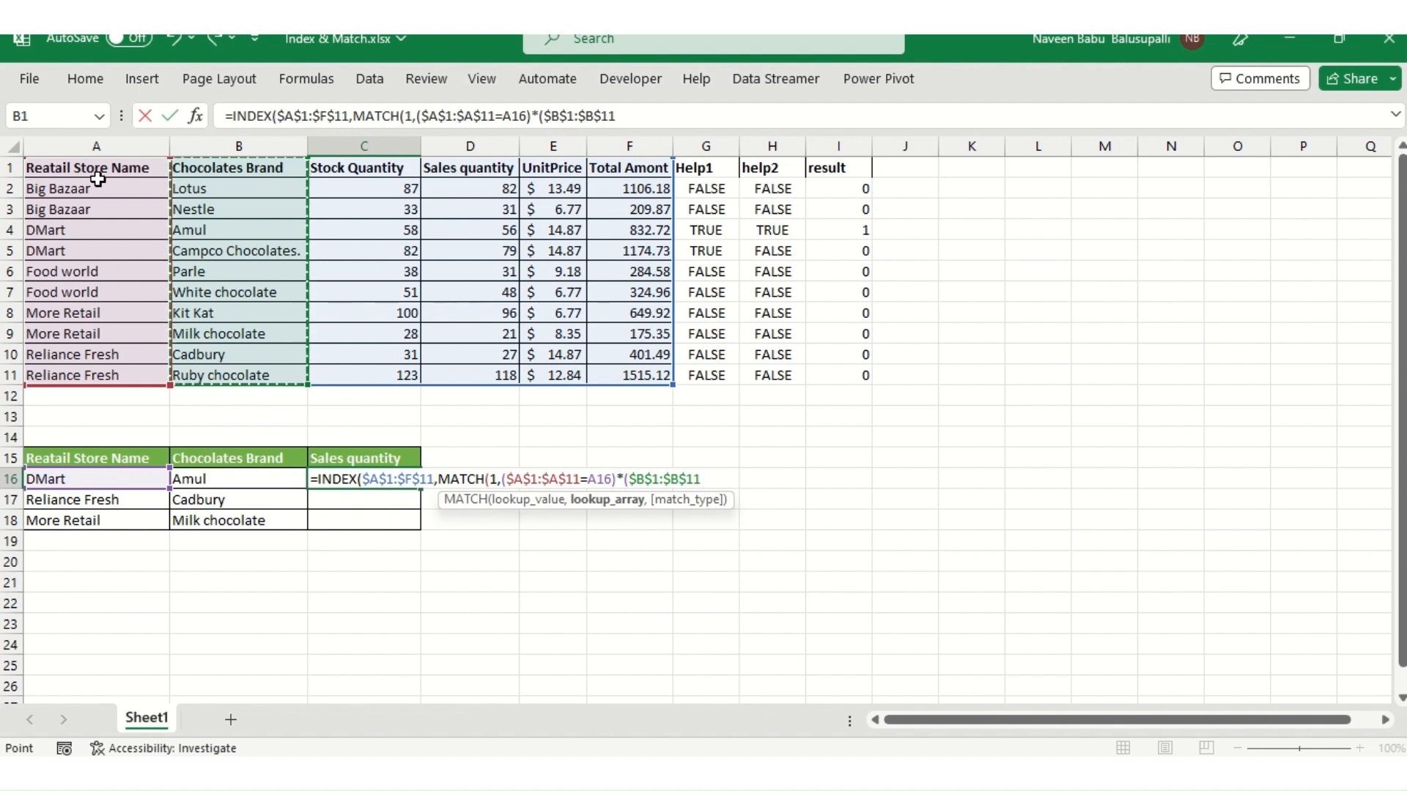
text(=)
key(Left)
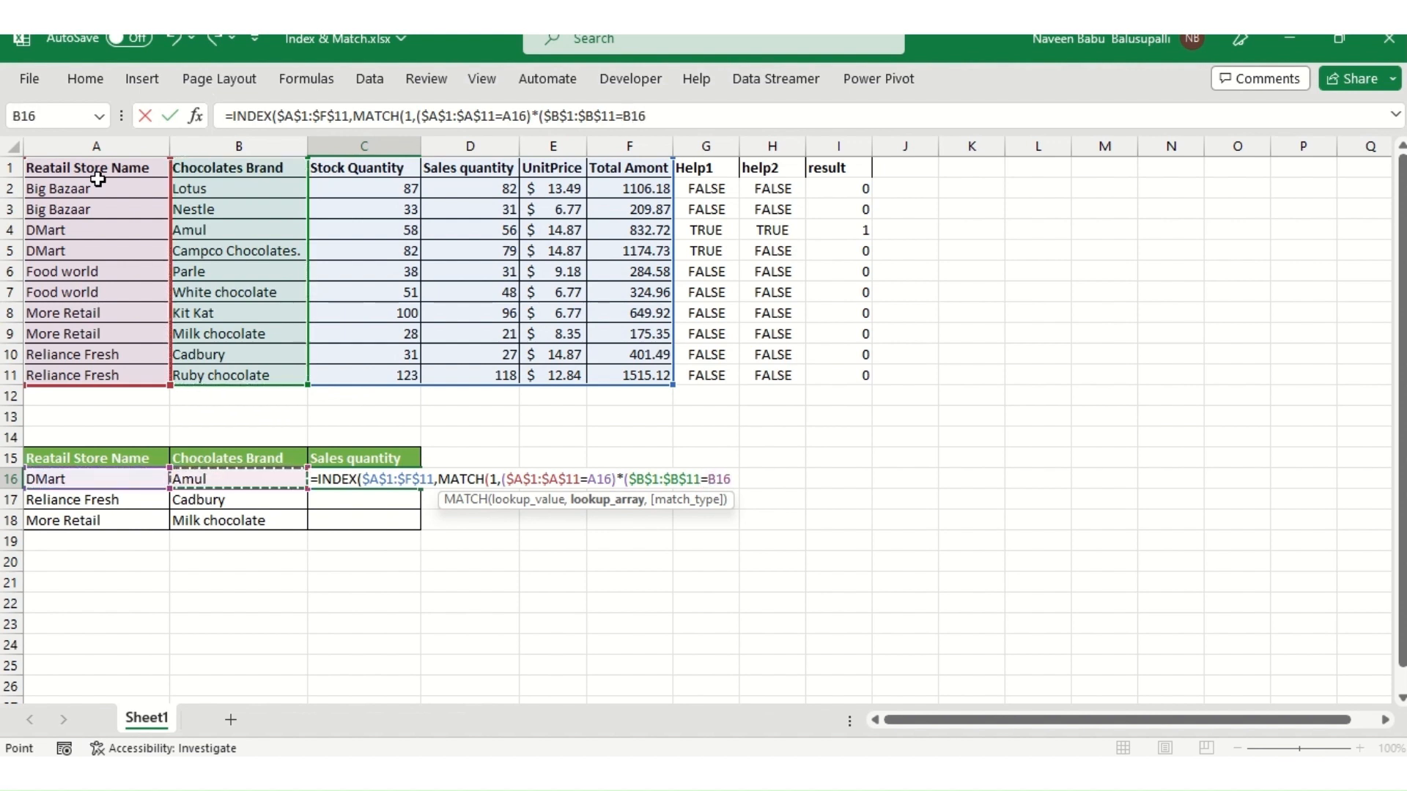
text(),)
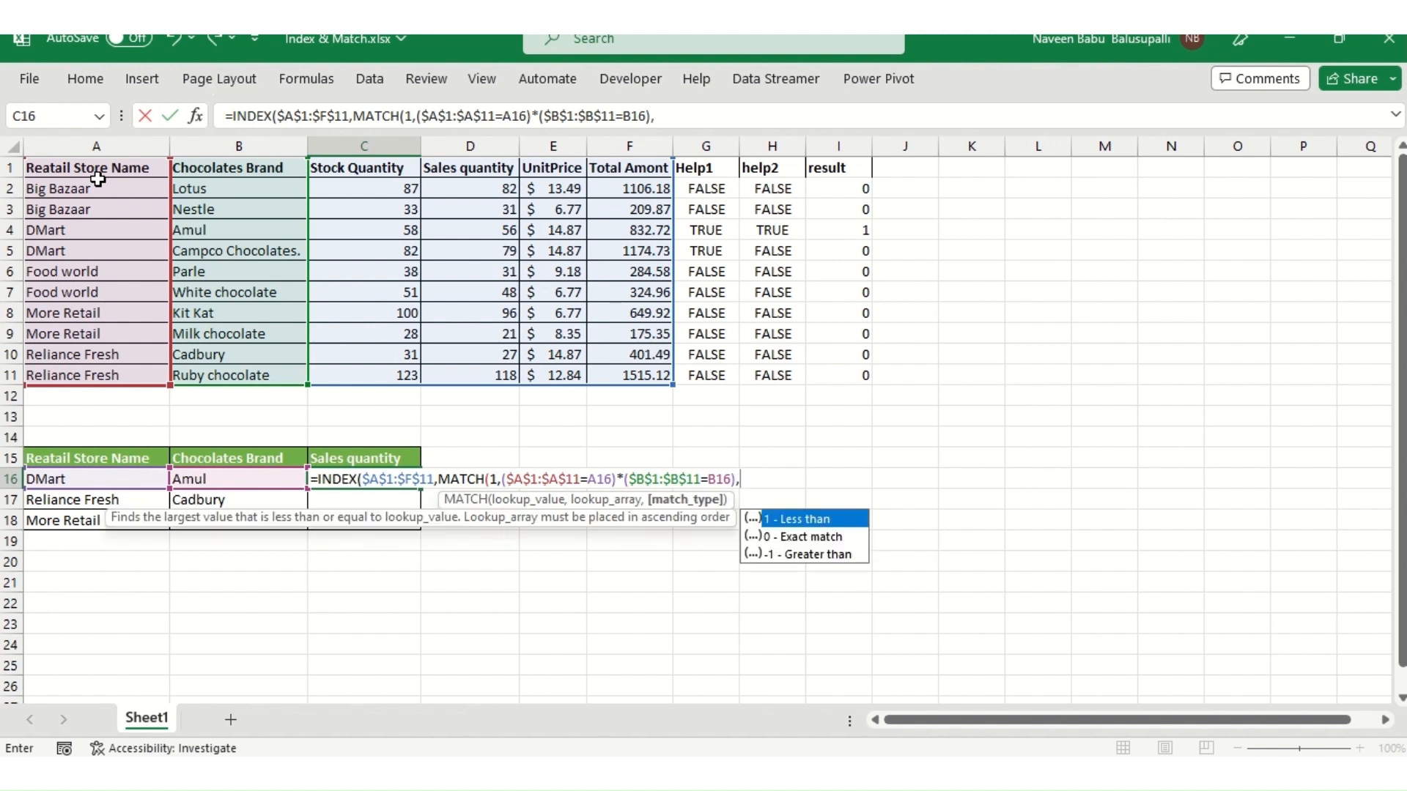
- Choose exact match 0, set the column number to 4, close the formula, and enter it as an array formula
key(Down)
key(Down)
key(Up)
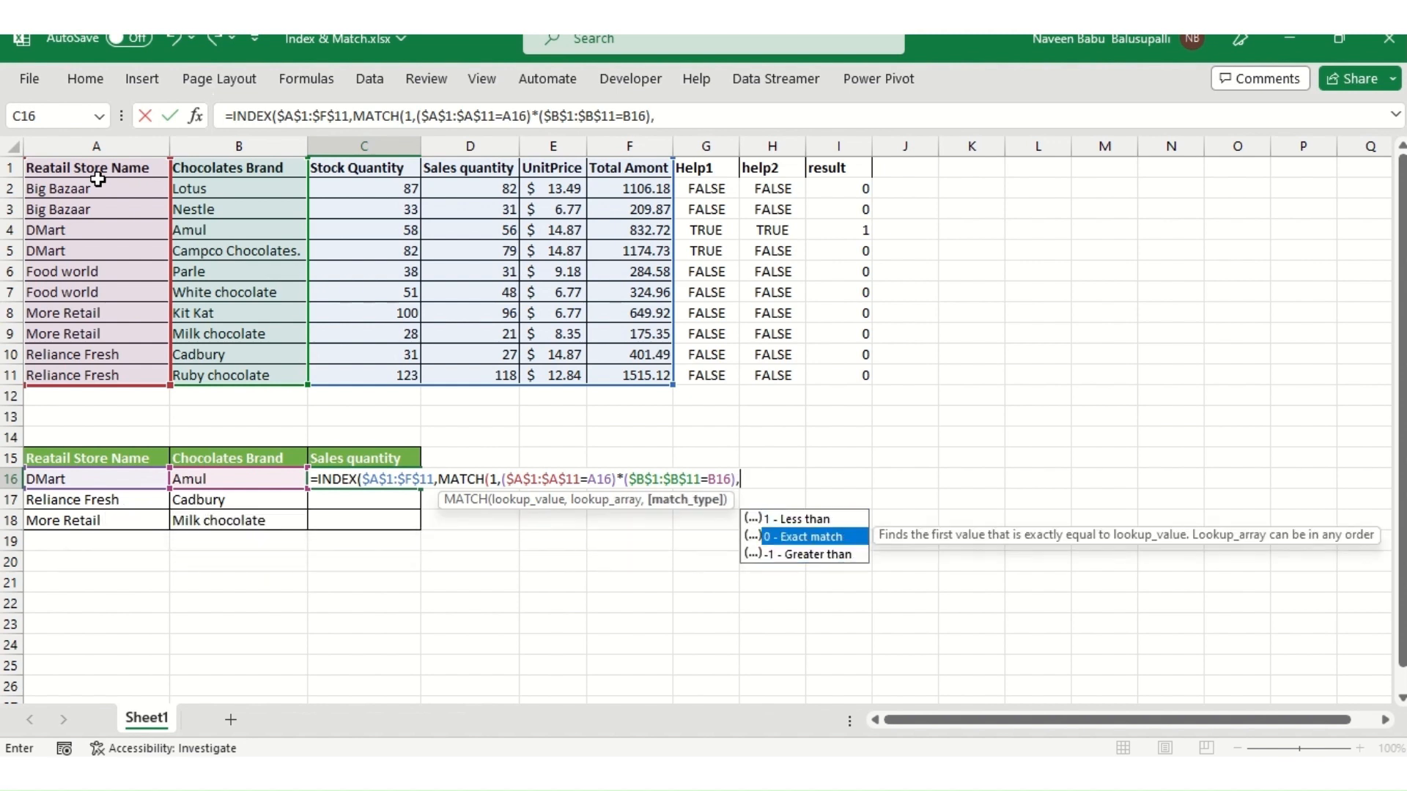
key(Tab)
text())
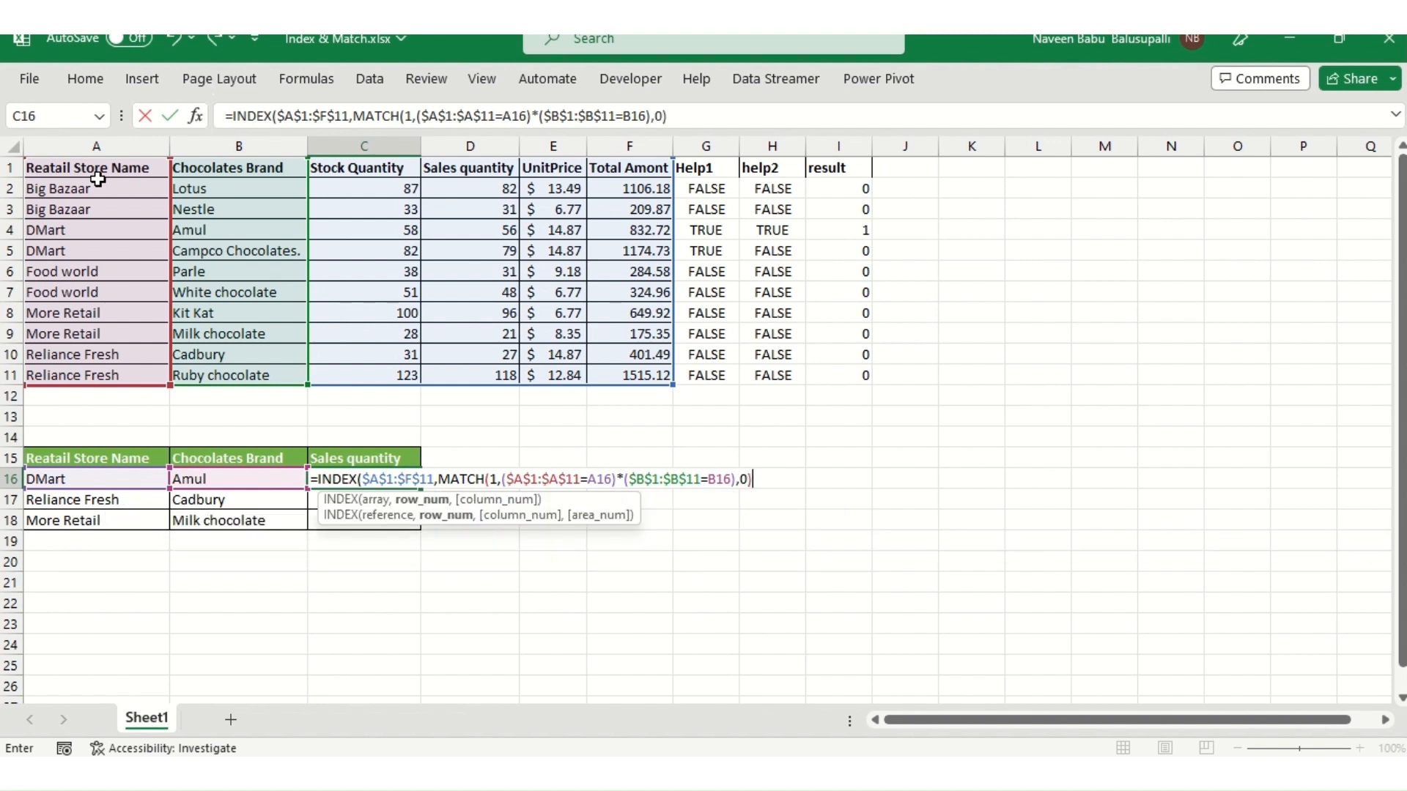
text(,)
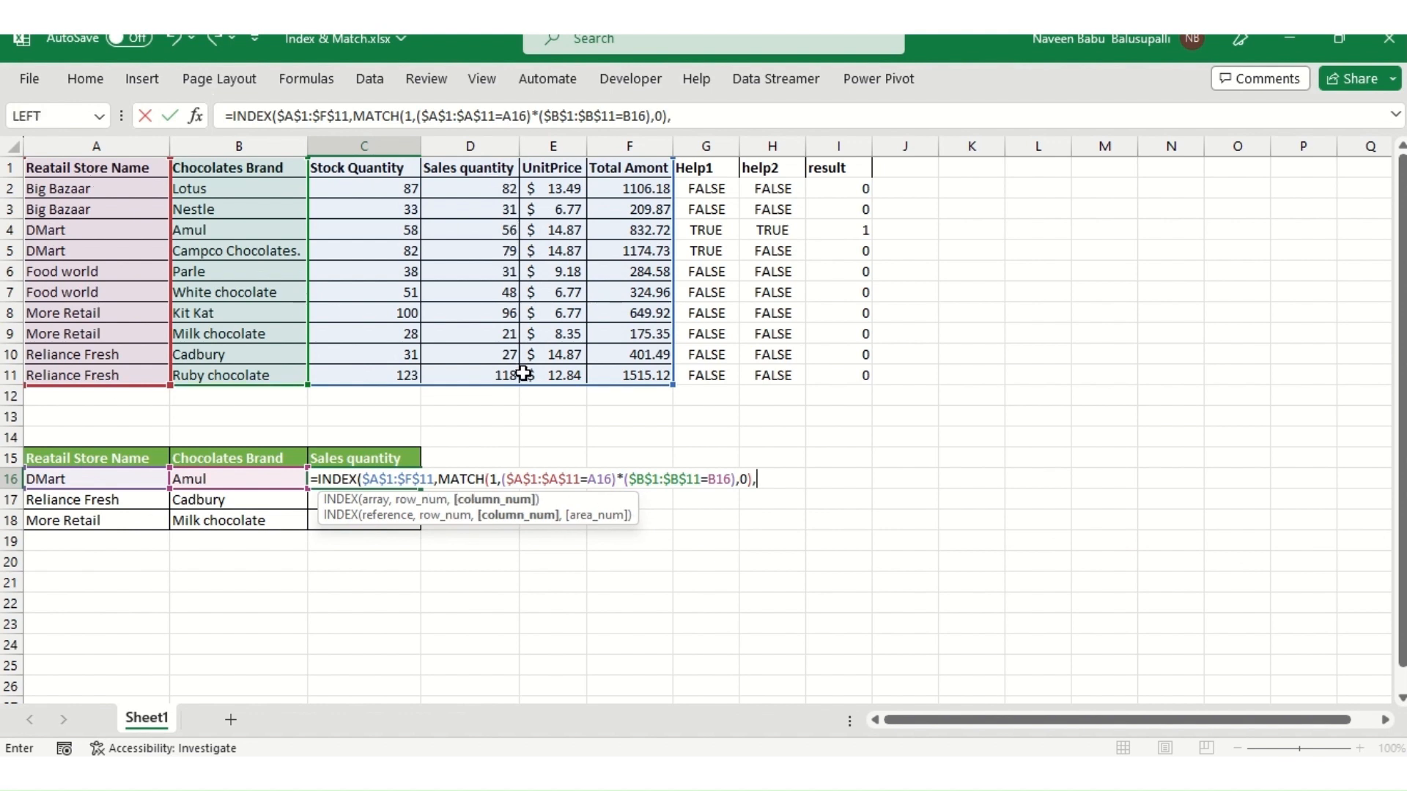
text(4))
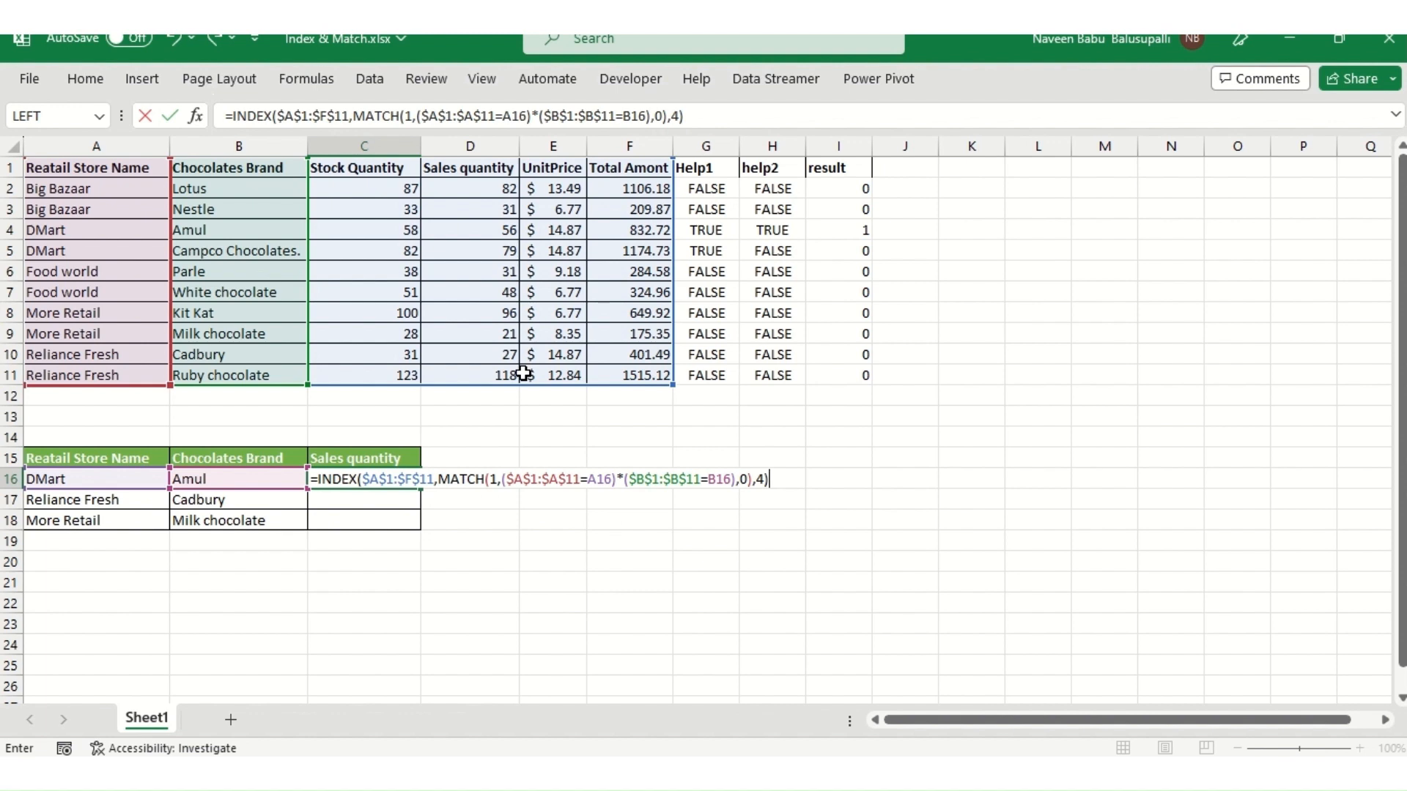
key(ctrl+shift+Return)
- Fill the C16 array formula down through C18
key(Up)
key(Down)
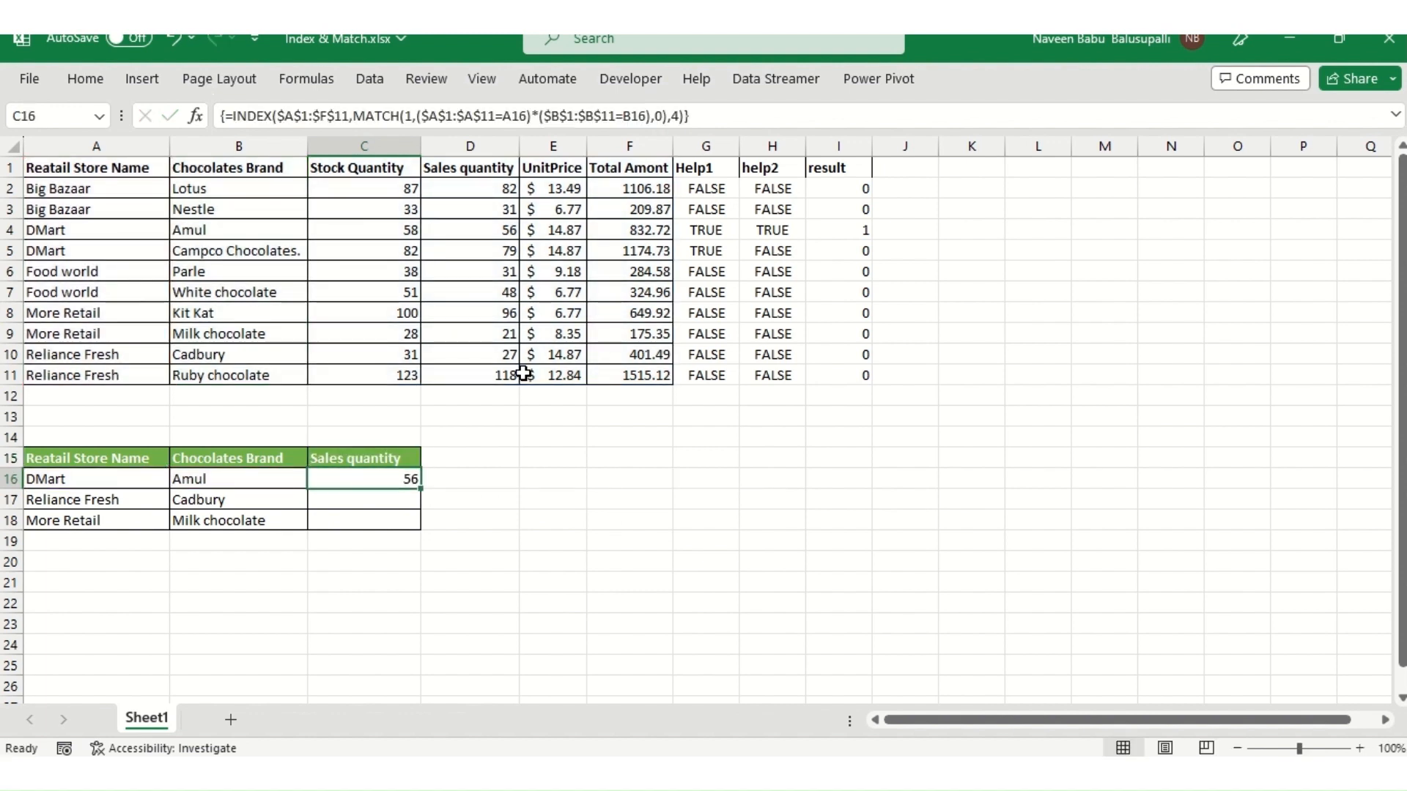
key(shift+Down)
key(shift+Down)
key(ctrl+d)
key(Down)
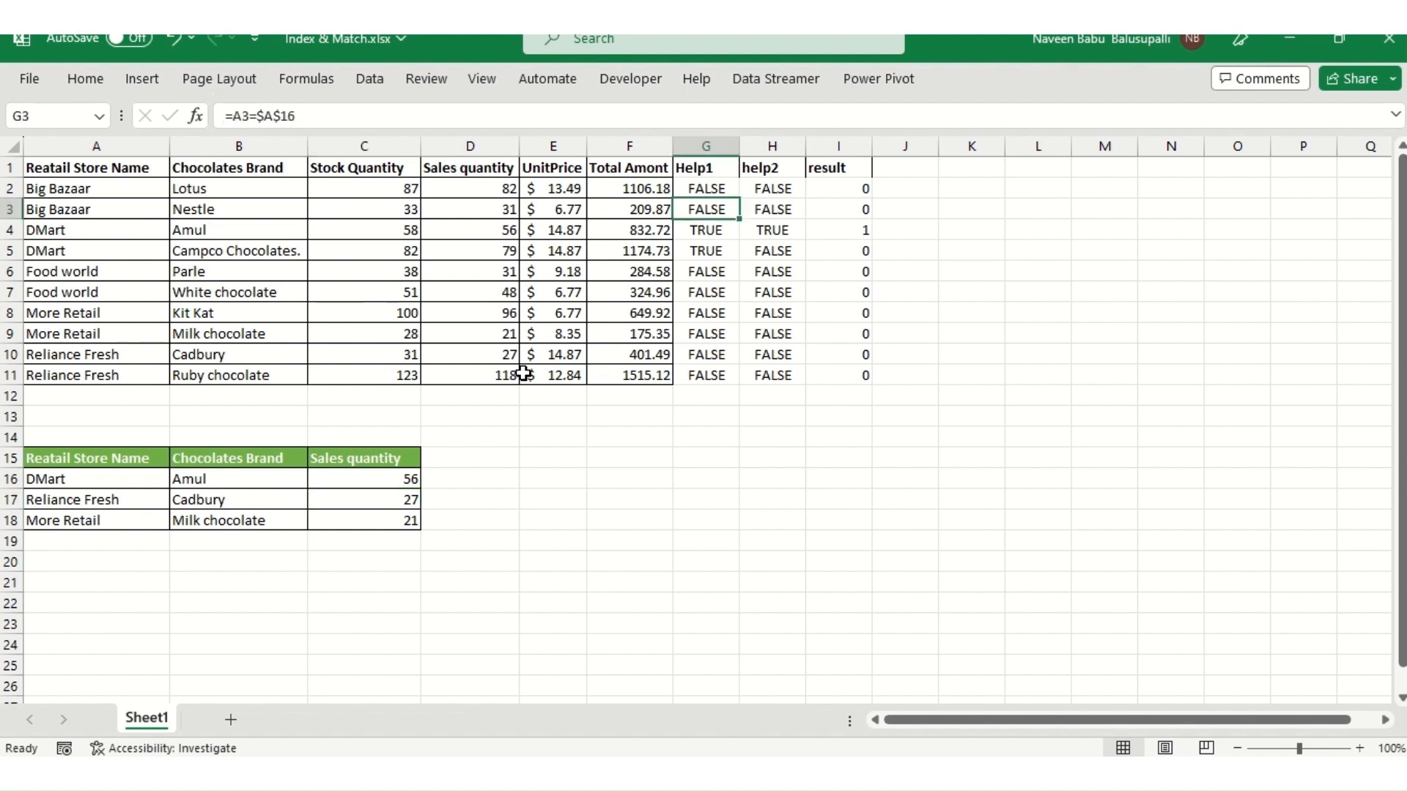
- Open the C16 formula and highlight the MATCH expression that supplies the row number, then re-enter it as an array formula
key(Up)
key(Up)
key(Down)
key(F2)
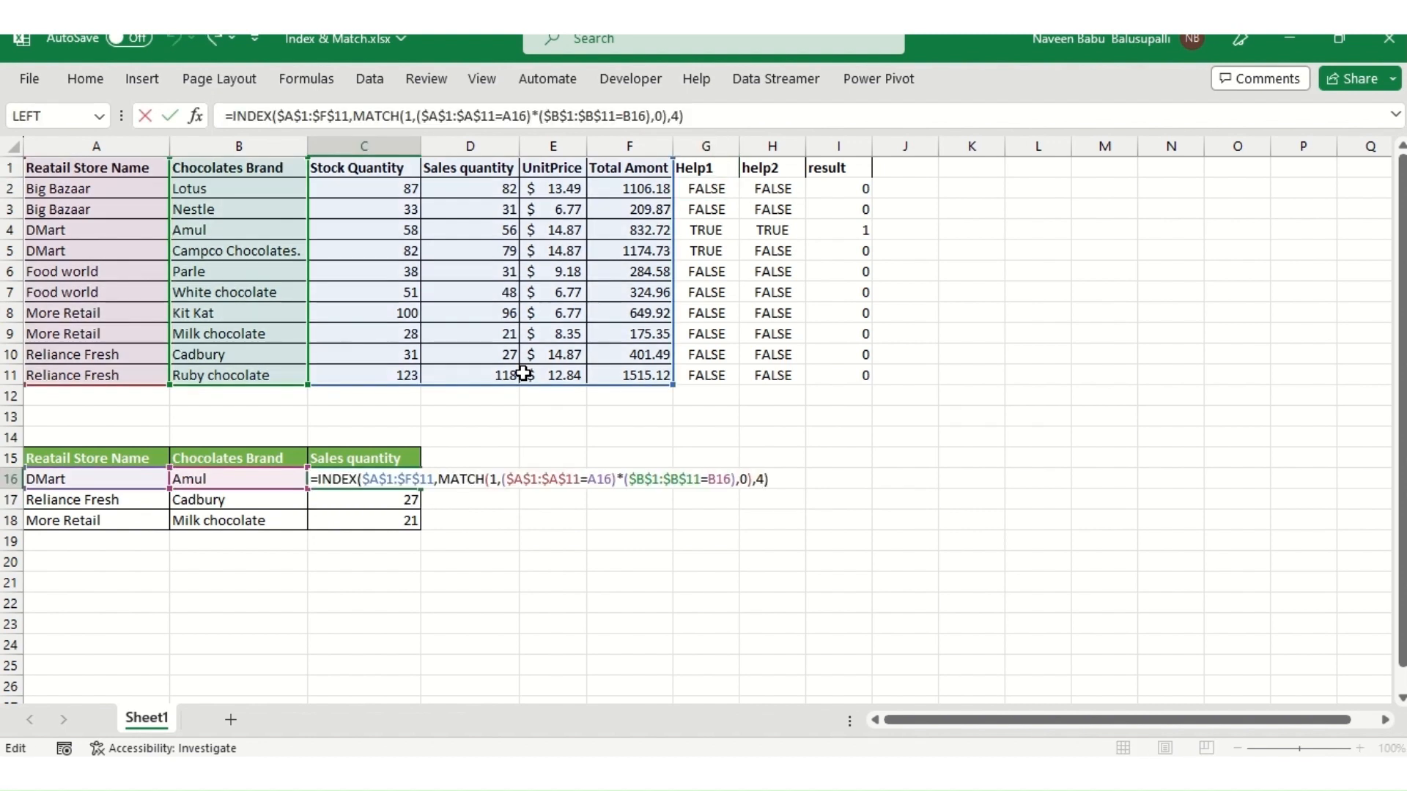
key(Left)
key(Left)
key(Left)
key(Left)
key(Left)
key(Left)
key(Left)
key(Left)
key(Left)
key(Left)
key(Left)
key(Left)
key(Left)
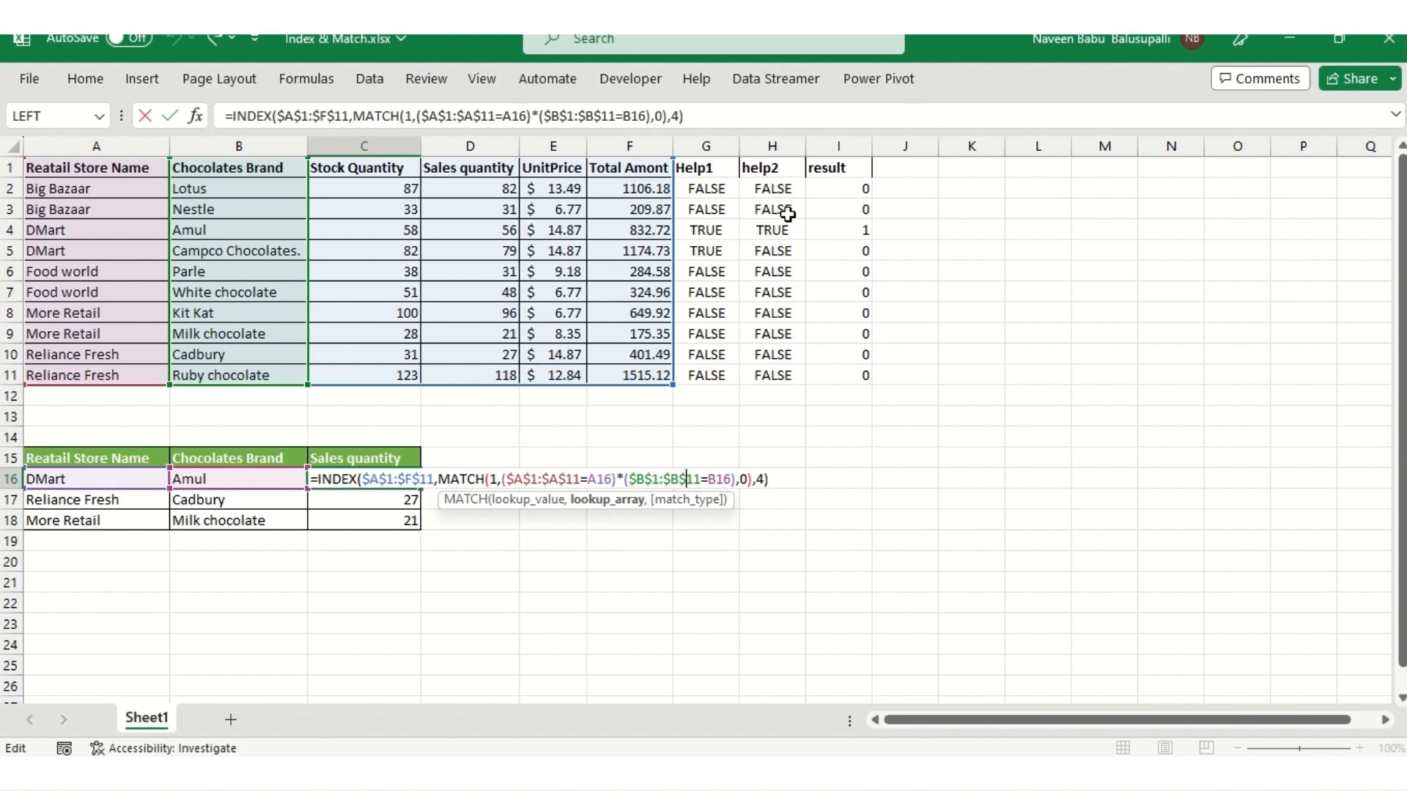
key(Right)
key(Right)
key(Right)
key(Right)
key(Right)
key(Right)
key(Right)
key(Right)
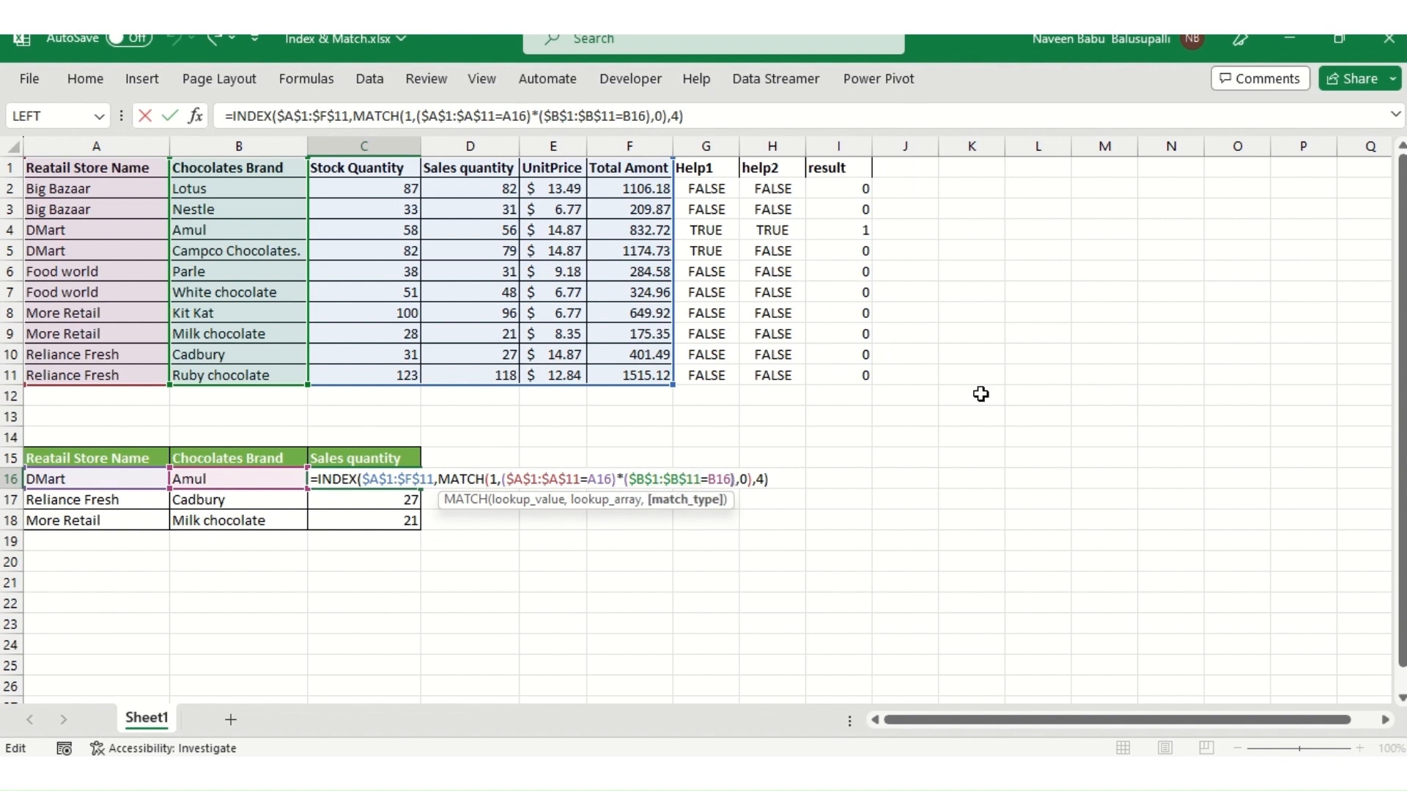
key(shift+Left)
key(shift+Left)
key(shift+Left)
key(shift+Left)
key(shift+Left)
key(shift+Left)
key(shift+Left)
key(shift+Left)
key(shift+Left)
key(shift+Left)
key(shift+Left)
key(shift+Left)
key(shift+Left)
key(shift+Left)
key(shift+Left)
key(shift+Left)
key(shift+Left)
key(shift+Left)
key(shift+Left)
key(shift+Left)
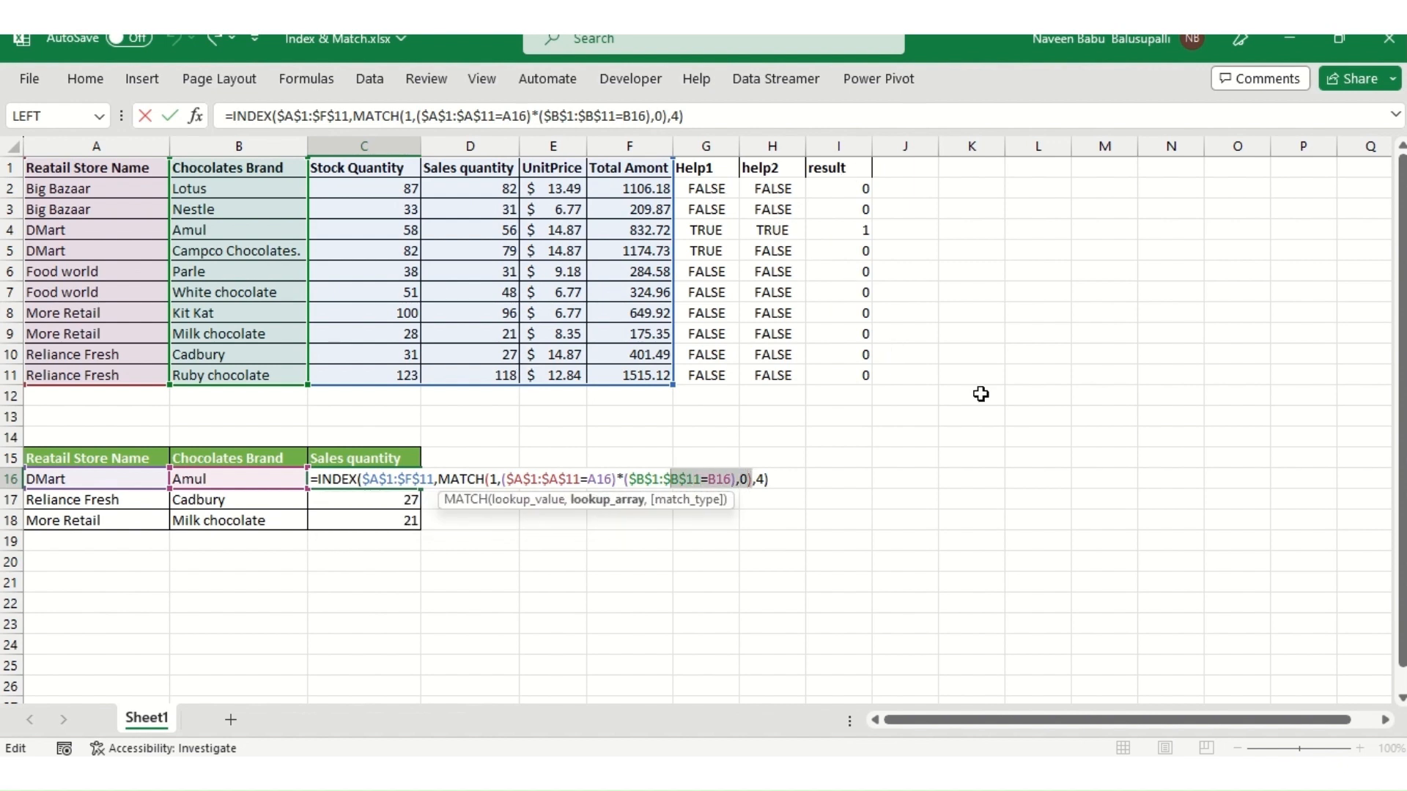
key(shift+Left)
key(shift+Left)
key(shift+Left)
key(shift+Left)
key(shift+Left)
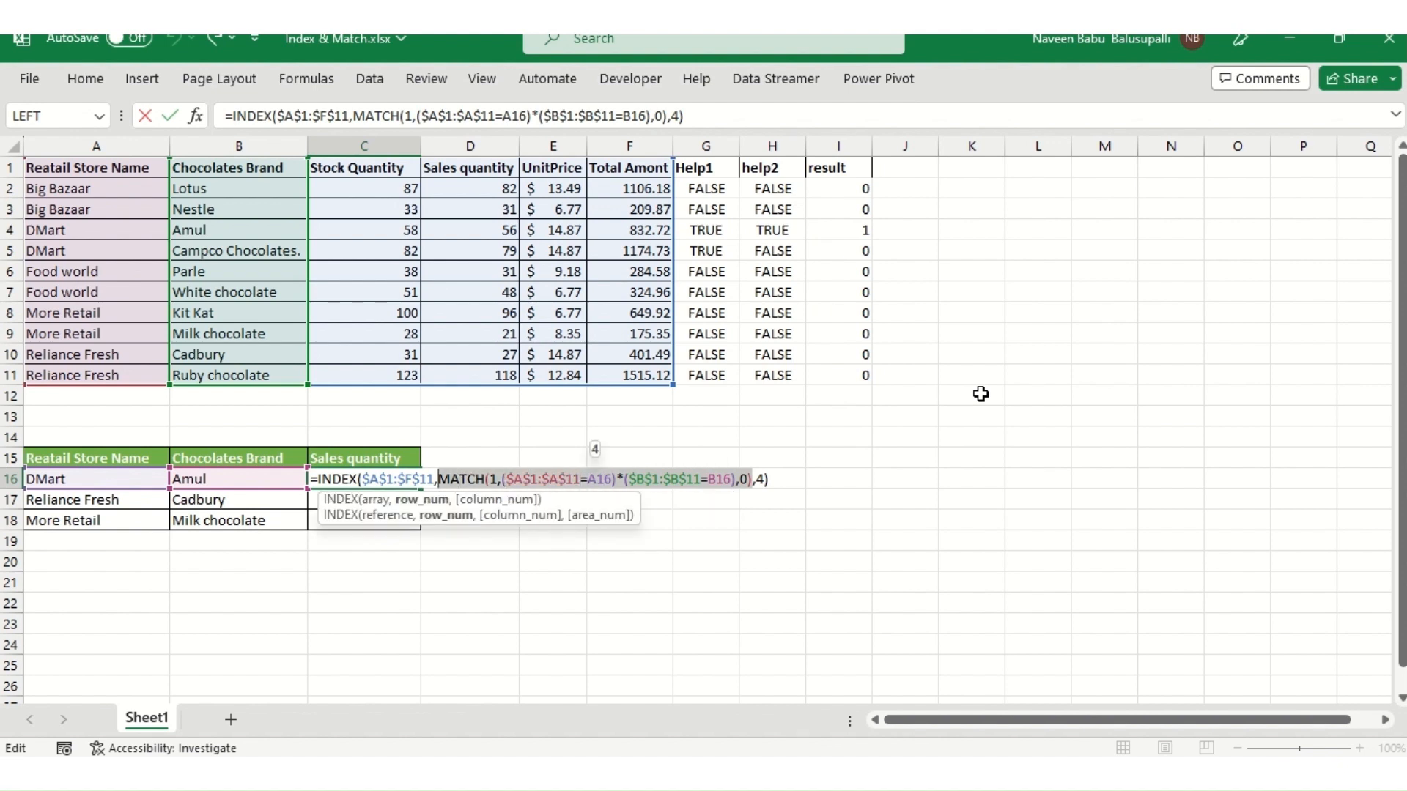
key(ctrl+shift+Return)
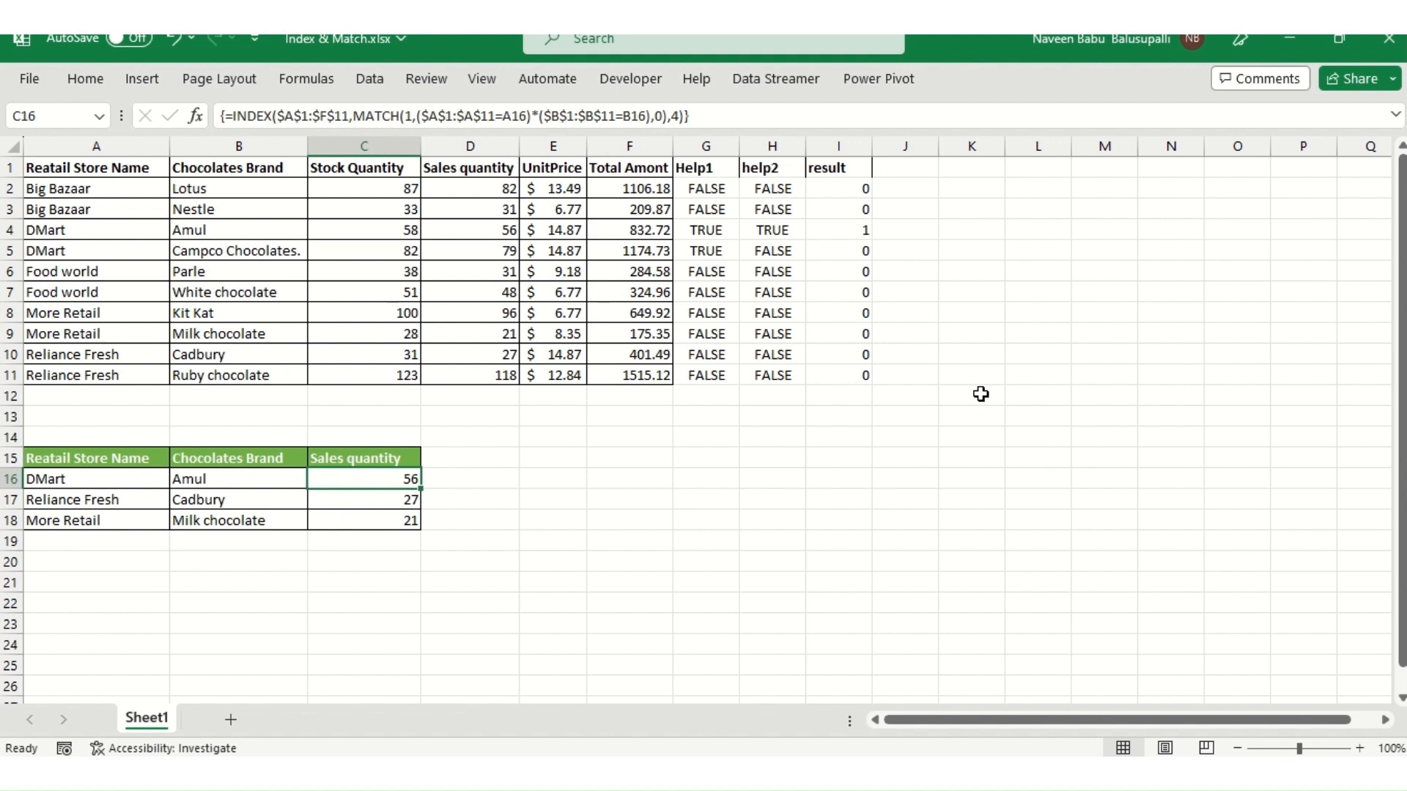
- Reopen the C16 formula, highlight the MATCH expression again, and select the results C16 to C18
key(F2)
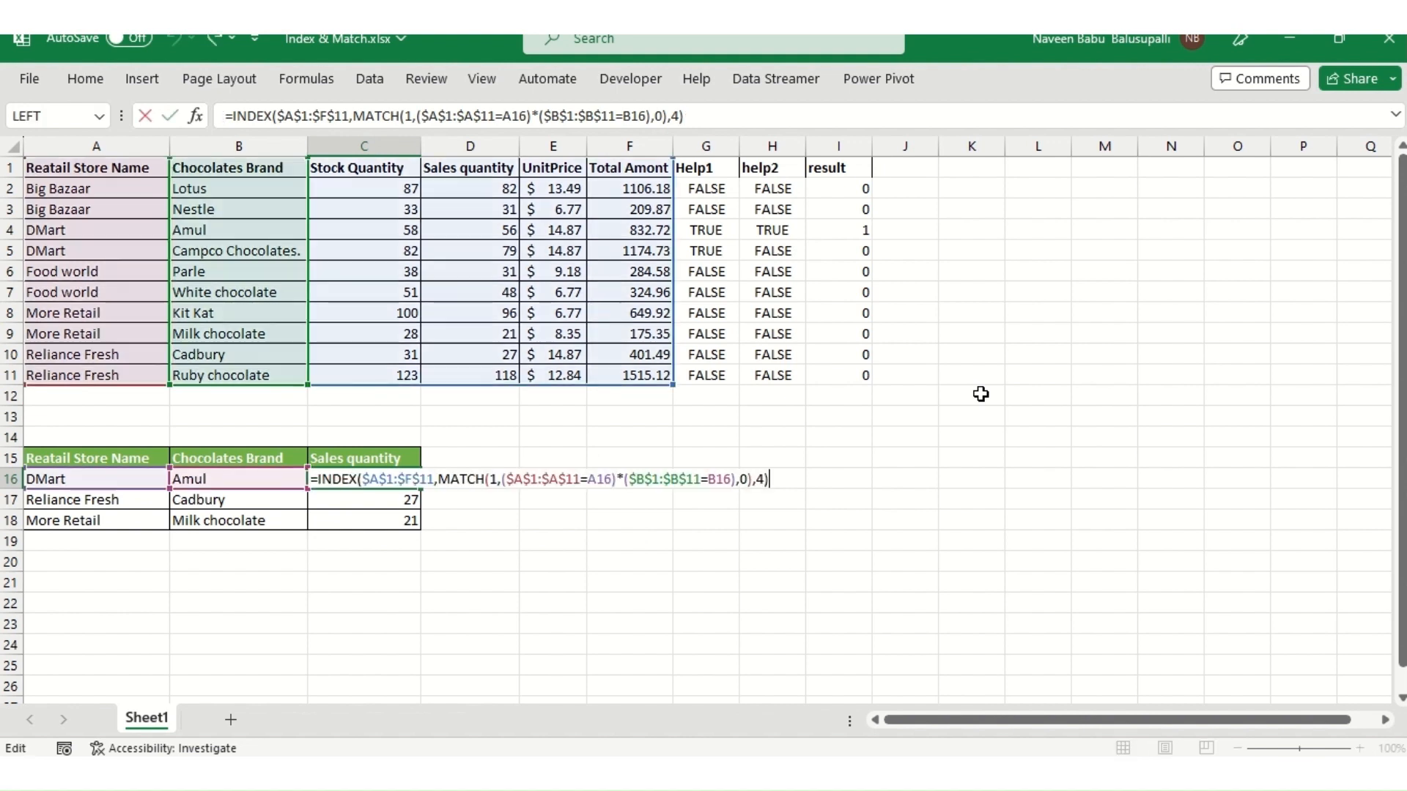
key(Left)
key(Left)
key(Left)
key(shift+Left)
key(shift+Left)
key(shift+Left)
key(shift+Left)
key(shift+Left)
key(shift+Left)
key(shift+Left)
key(shift+Left)
key(shift+Left)
key(shift+Left)
key(shift+Left)
key(shift+Left)
key(shift+Left)
key(shift+Left)
key(shift+Left)
key(shift+Left)
key(shift+Left)
key(shift+Left)
key(shift+Left)
key(shift+Left)
key(shift+Left)
key(shift+Left)
key(shift+Left)
key(shift+Left)
key(shift+Left)
key(shift+Left)
key(shift+Left)
key(shift+Left)
key(shift+Left)
key(shift+Left)
key(shift+Left)
key(shift+Left)
key(shift+Left)
key(shift+Left)
key(shift+Left)
key(shift+Left)
key(shift+Left)
key(shift+Left)
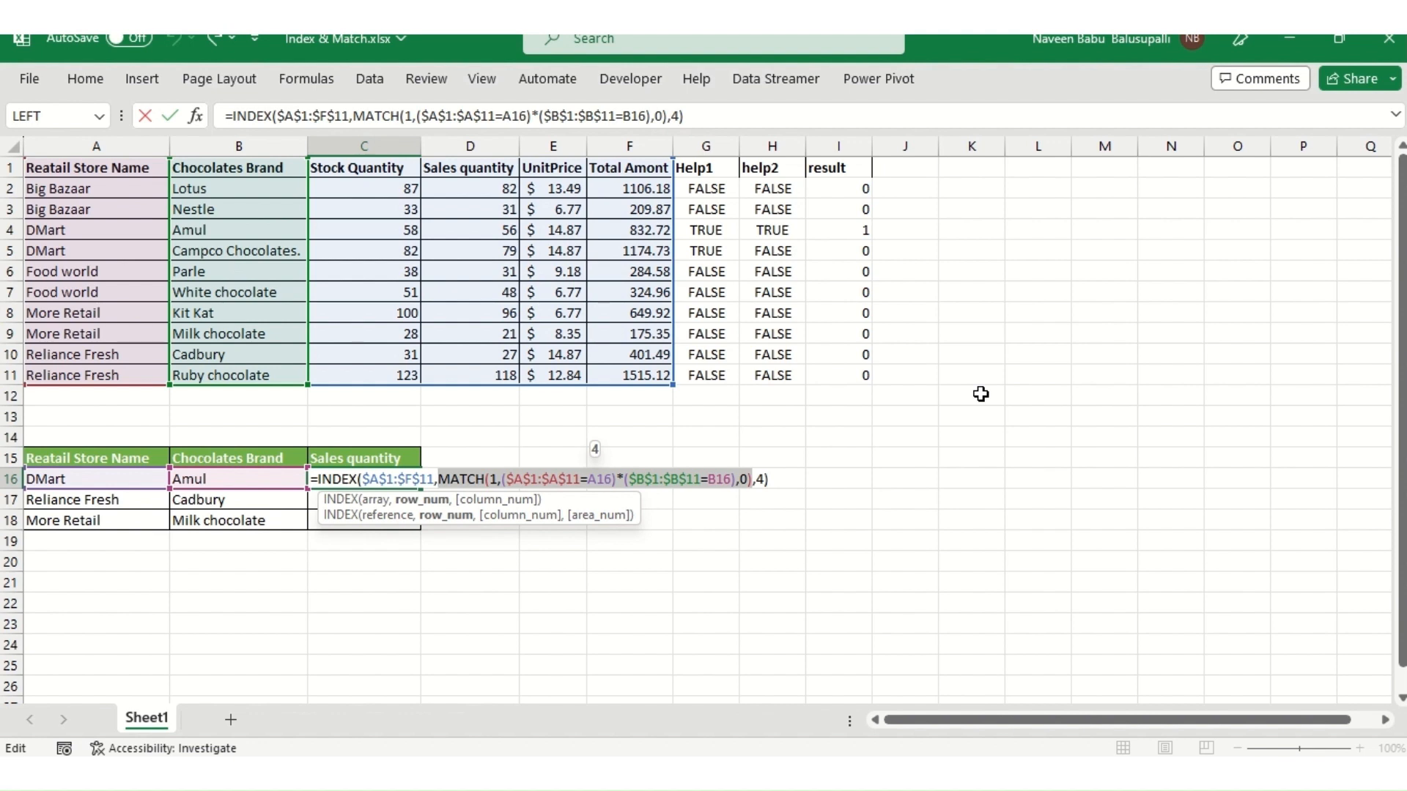
key(ctrl+shift+Return)
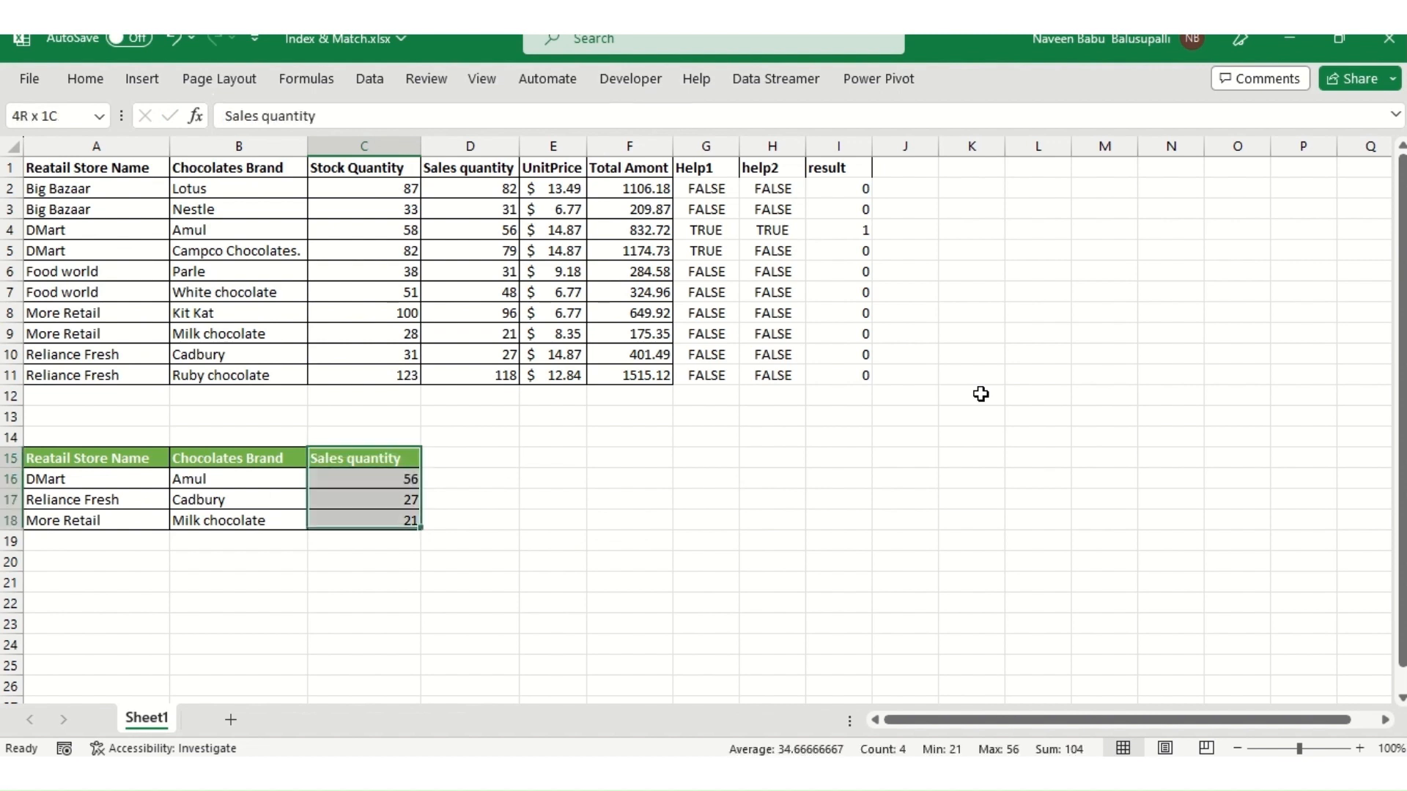
key(shift+Down)
key(shift+Down)
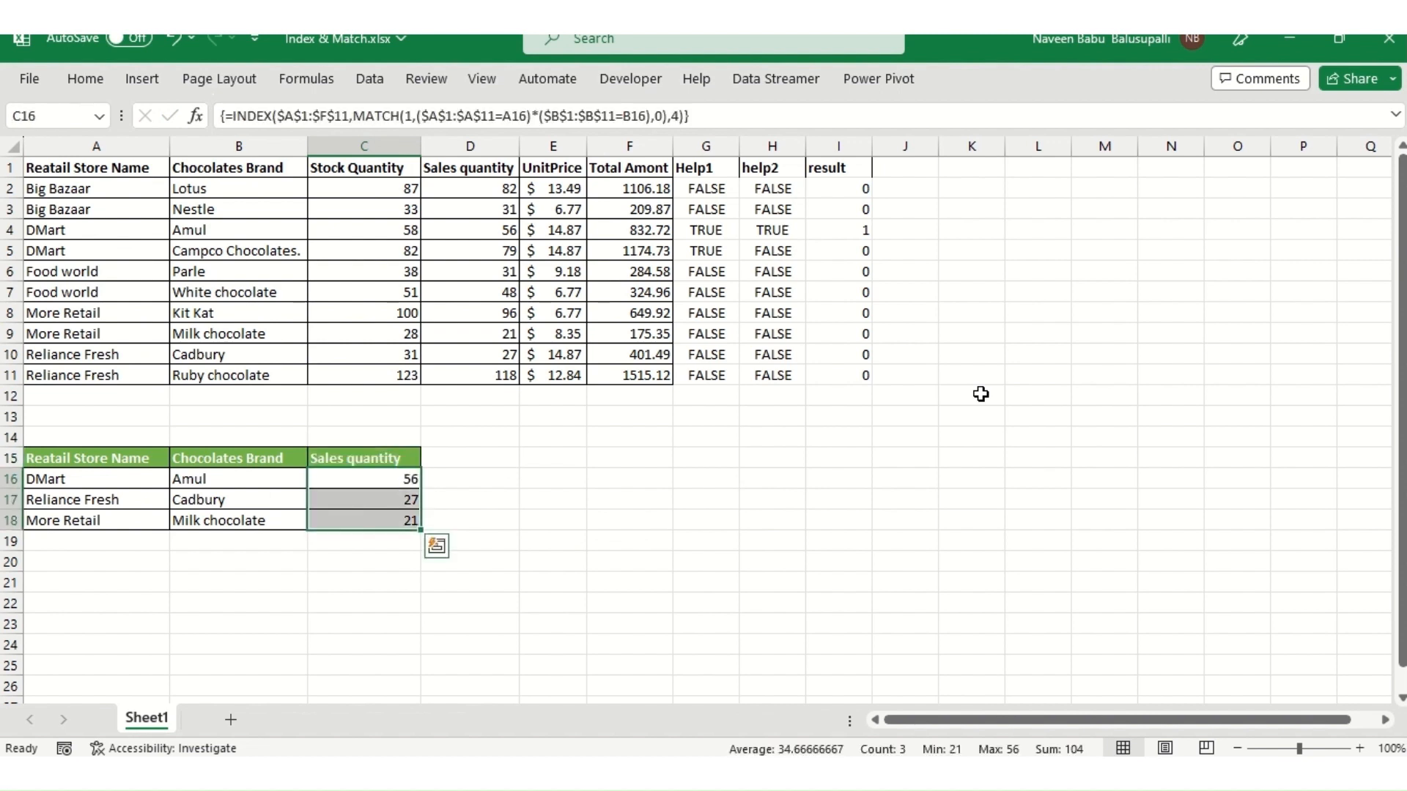